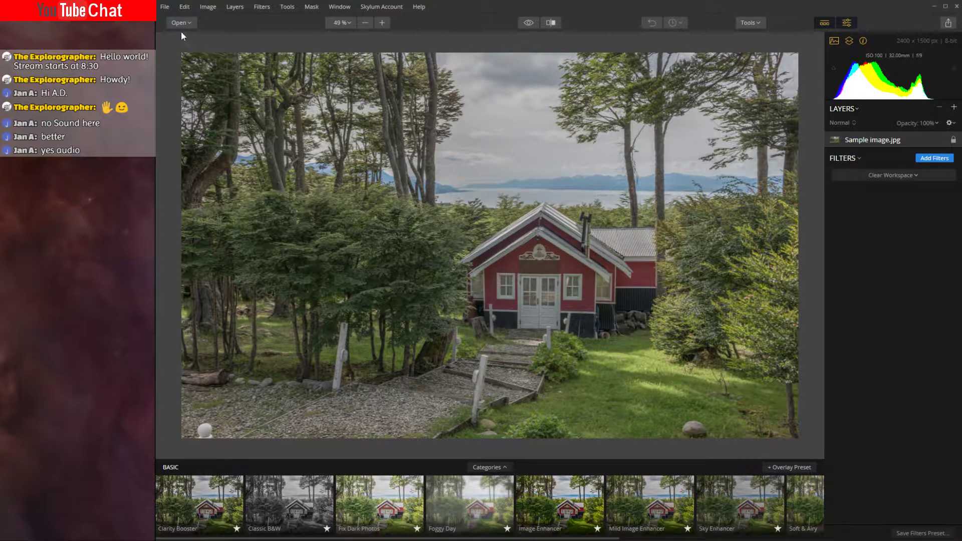
- Review which host applications have the Luminar 2018 plug-in installed, and close the plug-in installation dialog
{"action": "left_click", "coordinate": [166, 7]}
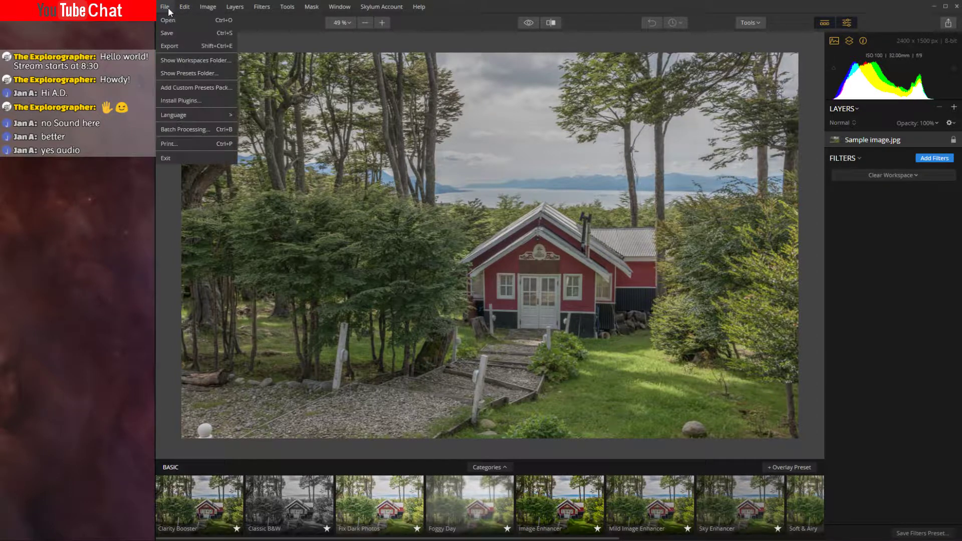
{"action": "left_click", "coordinate": [165, 7]}
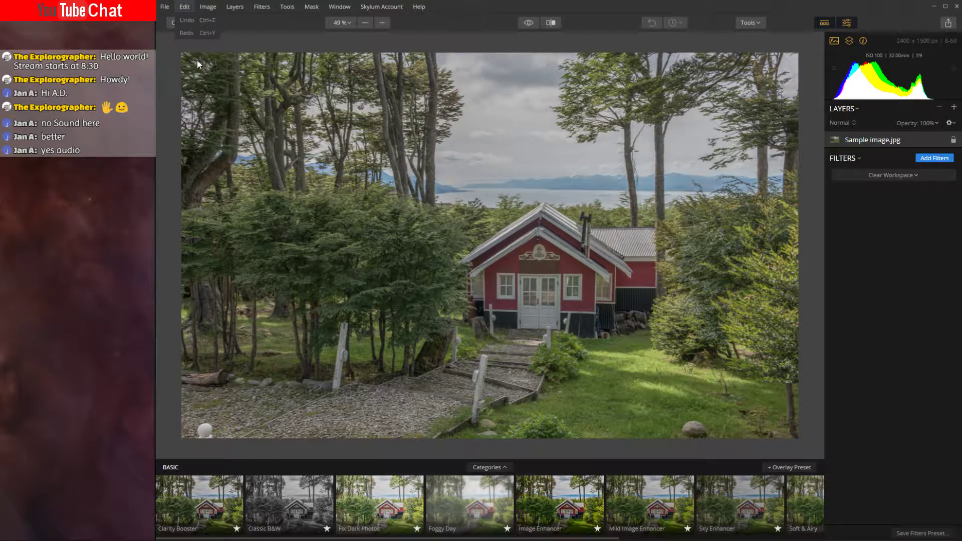
{"action": "left_click", "coordinate": [166, 7]}
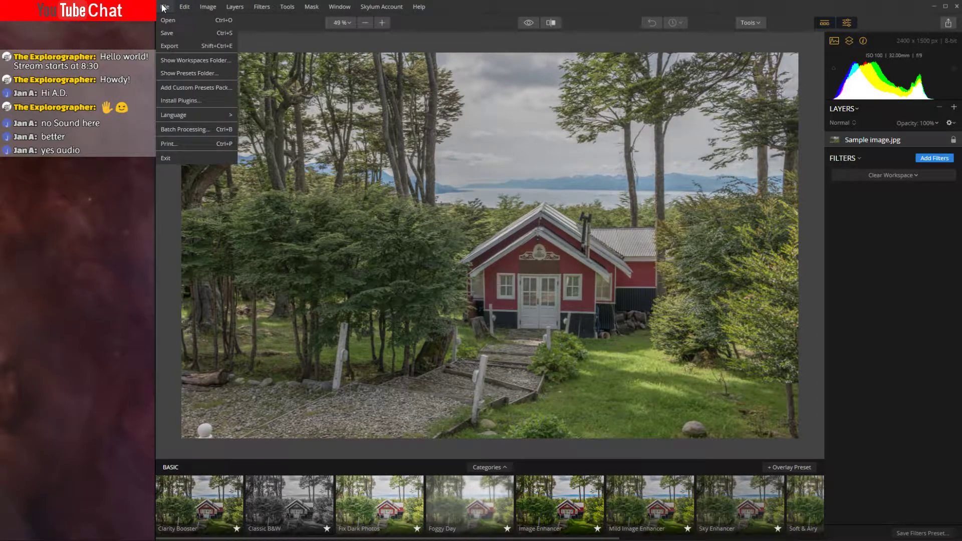
{"action": "left_click", "coordinate": [181, 101]}
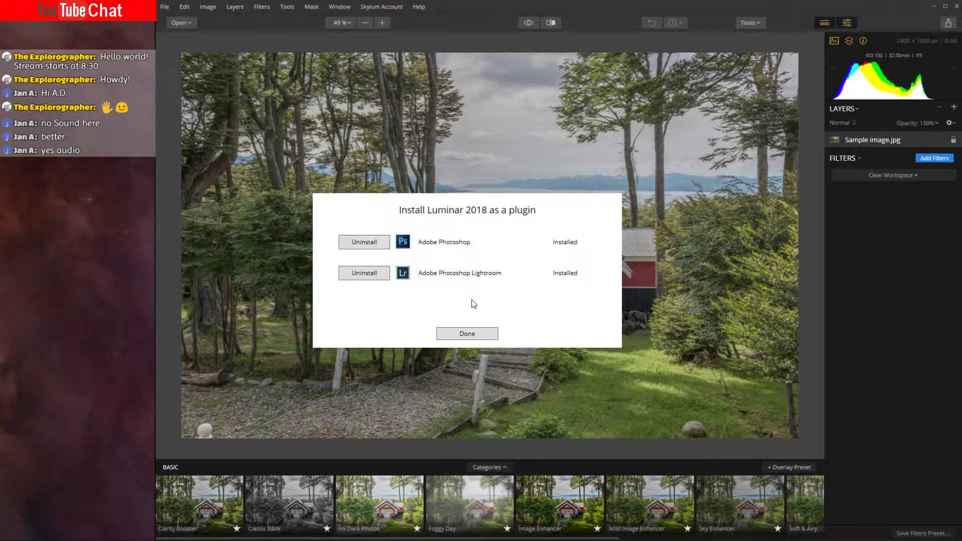
{"action": "left_click", "coordinate": [480, 334]}
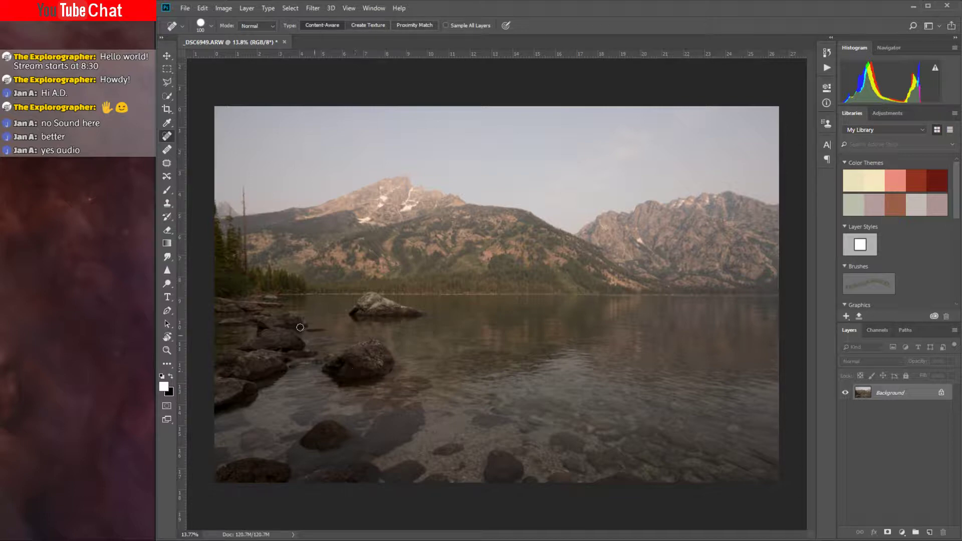
- In Photoshop, launch the Skylum Luminar 2018 filter on the lake and mountain photo
{"action": "left_click", "coordinate": [314, 9]}
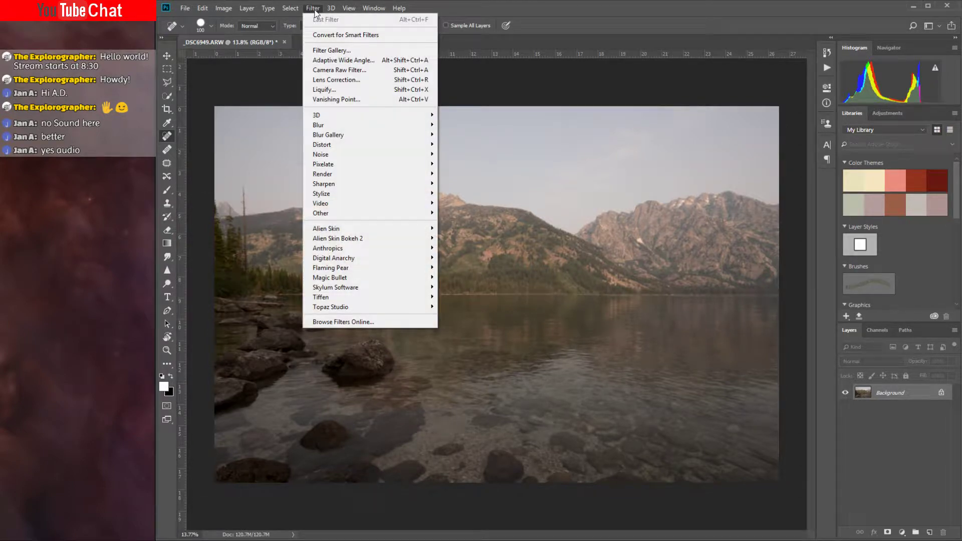
{"action": "mouse_move", "coordinate": [359, 289]}
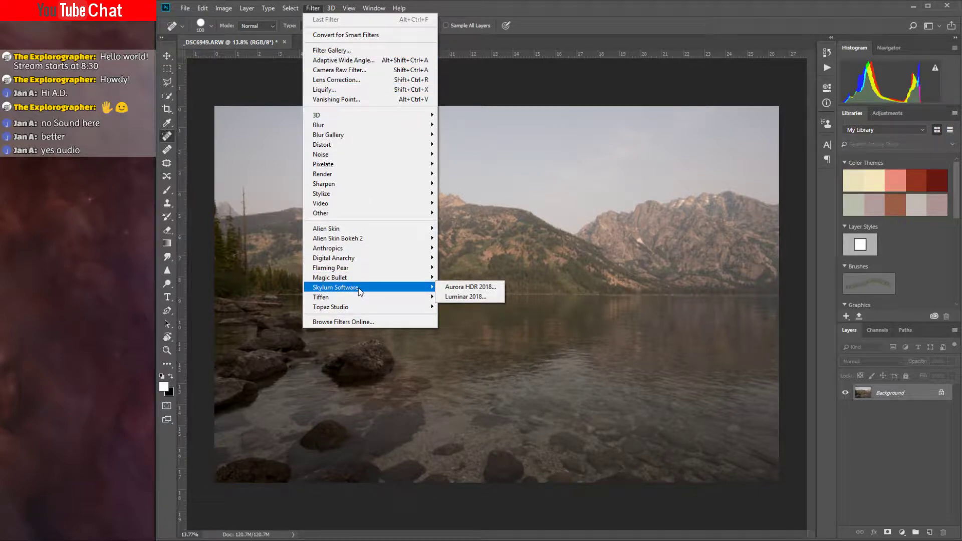
{"action": "left_click", "coordinate": [490, 298]}
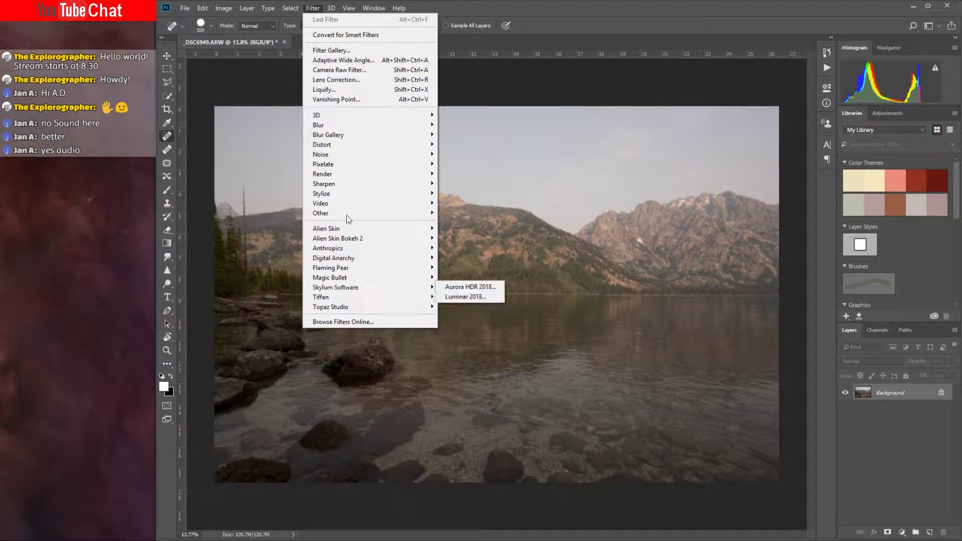
{"action": "mouse_move", "coordinate": [381, 287]}
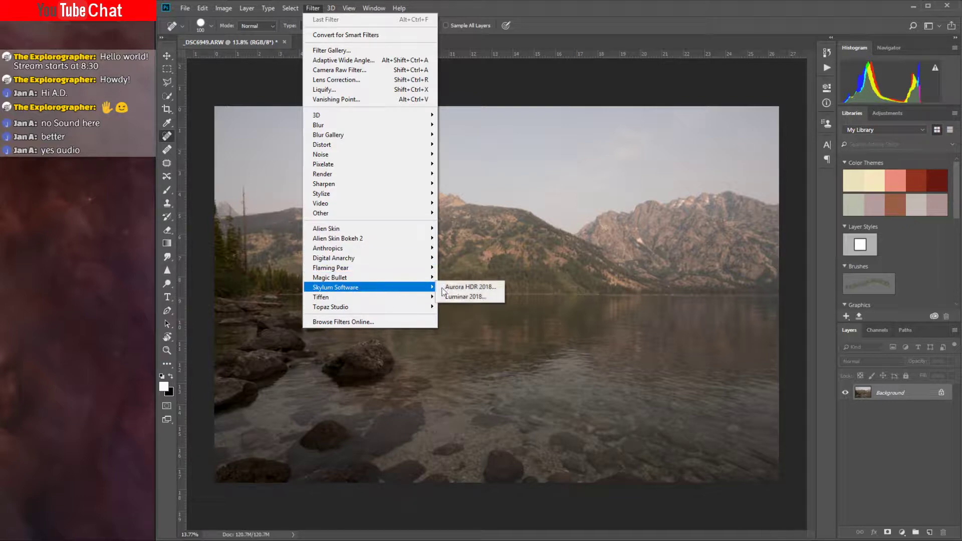
{"action": "left_click", "coordinate": [464, 298]}
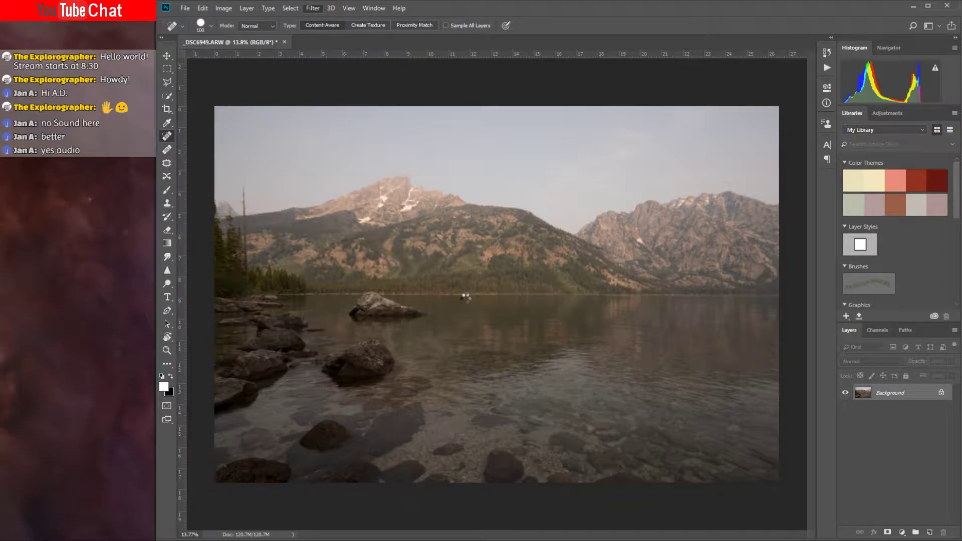
{"action": "left_click", "coordinate": [466, 297]}
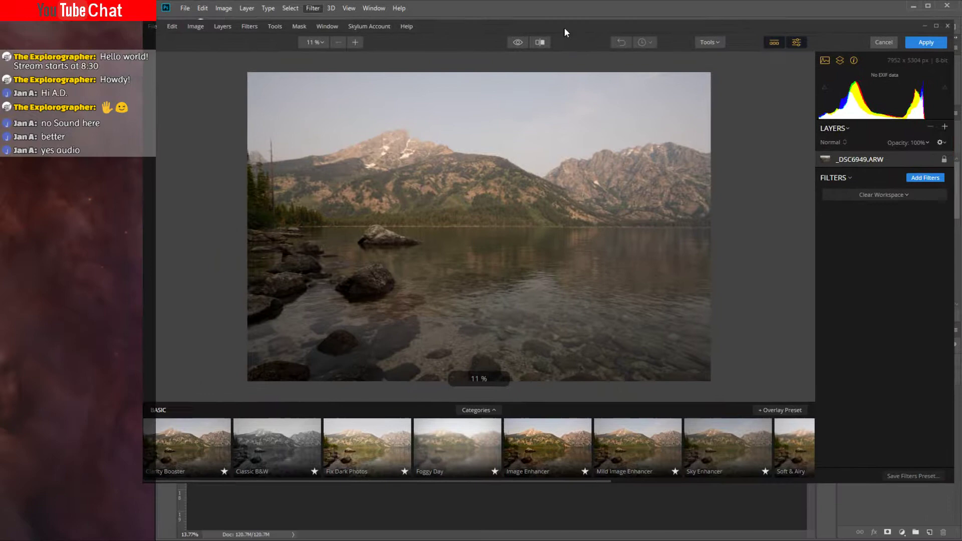
- Move the Luminar plug-in window to the top of the screen and extend its height down to the bottom edge
{"action": "left_click_drag", "start_coordinate": [565, 29], "coordinate": [585, 37]}
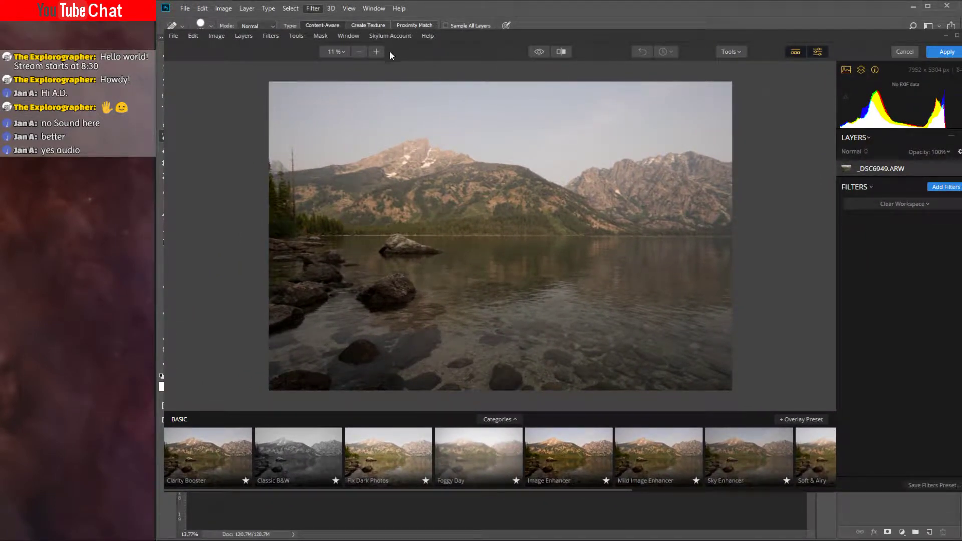
{"action": "left_click_drag", "start_coordinate": [560, 35], "coordinate": [550, 4]}
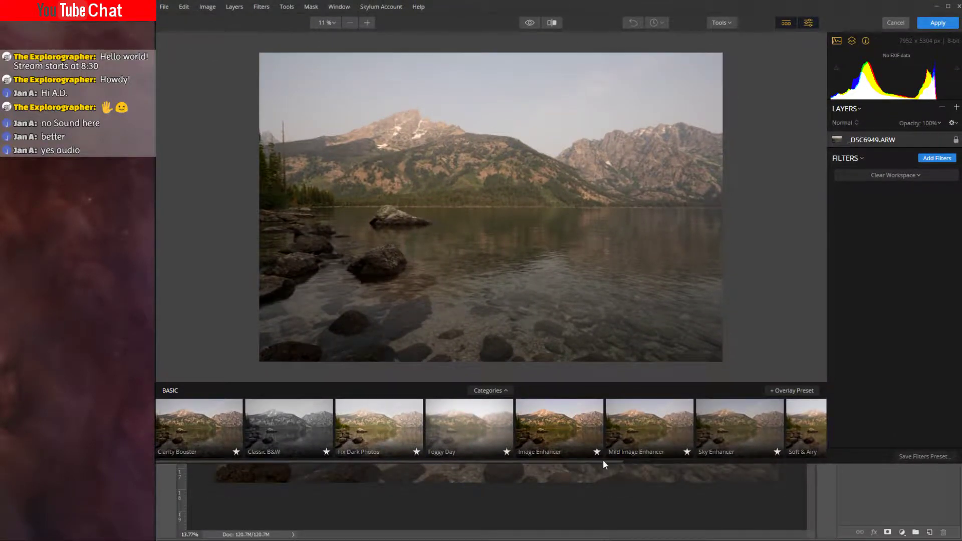
{"action": "left_click_drag", "start_coordinate": [608, 462], "coordinate": [617, 537]}
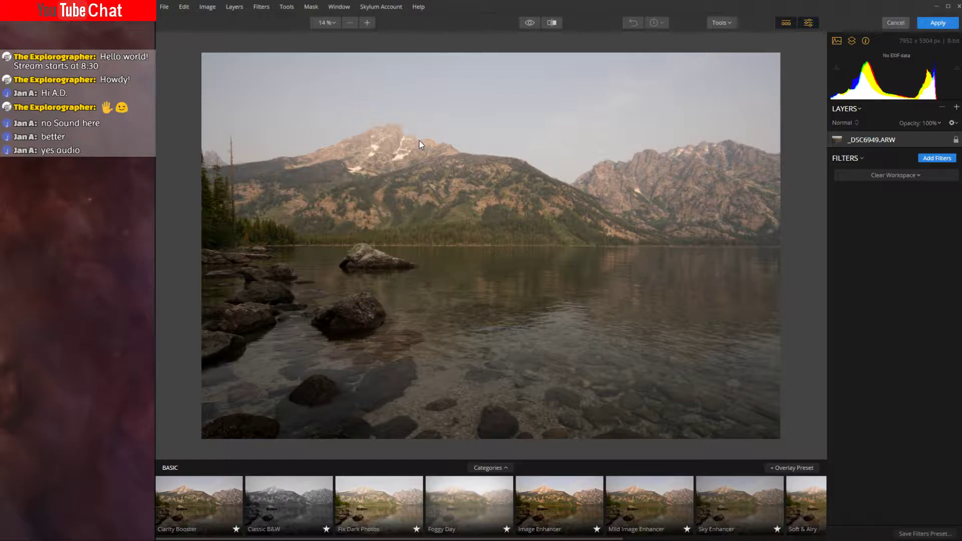
- Try the Image Enhancer preset on the lake photo and replace it with the Soft & Airy preset
{"action": "left_click", "coordinate": [573, 513]}
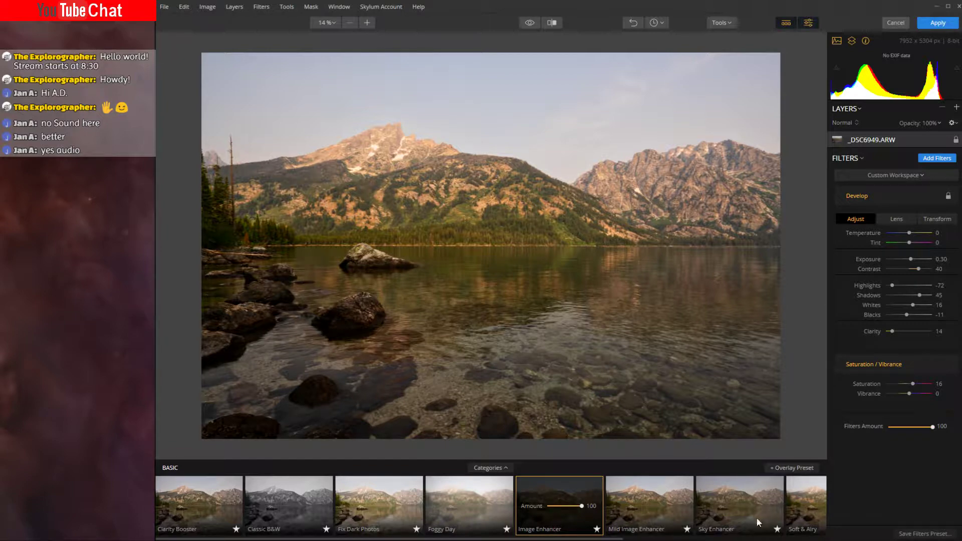
{"action": "left_click", "coordinate": [804, 504]}
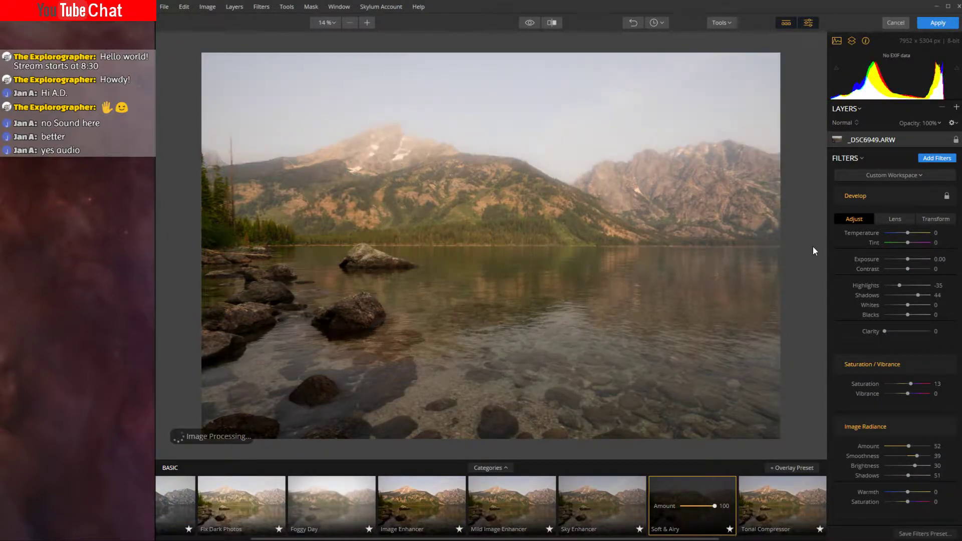
- Add the Accent - AI Filter with Boost set to 81 and apply the edits back to the Photoshop image
{"action": "mouse_move", "coordinate": [904, 405]}
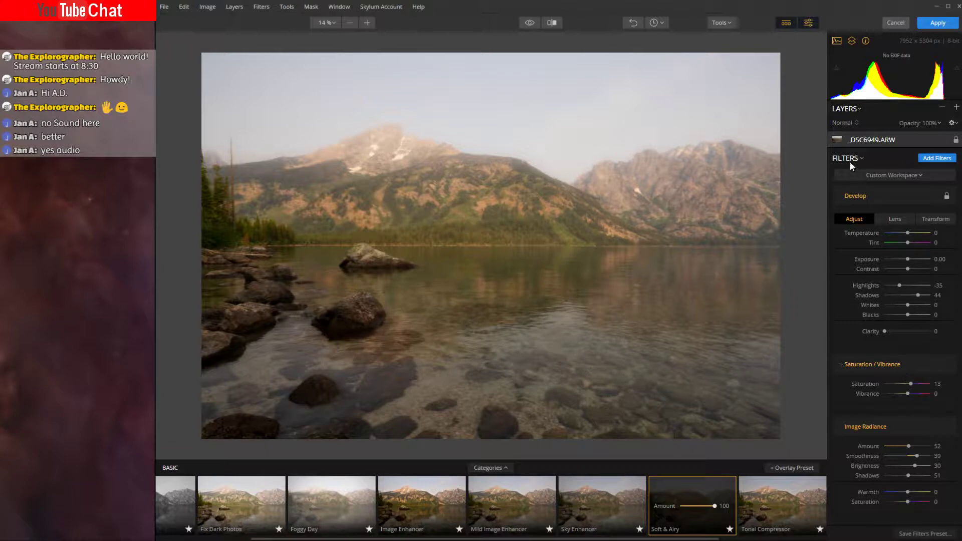
{"action": "left_click", "coordinate": [936, 159]}
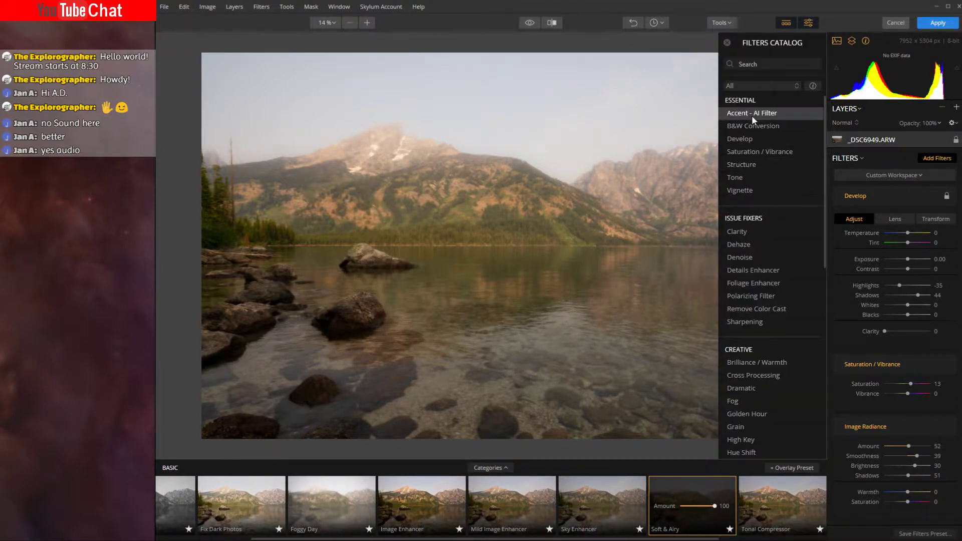
{"action": "scroll", "coordinate": [879, 287], "scroll_direction": "down", "scroll_amount": 3}
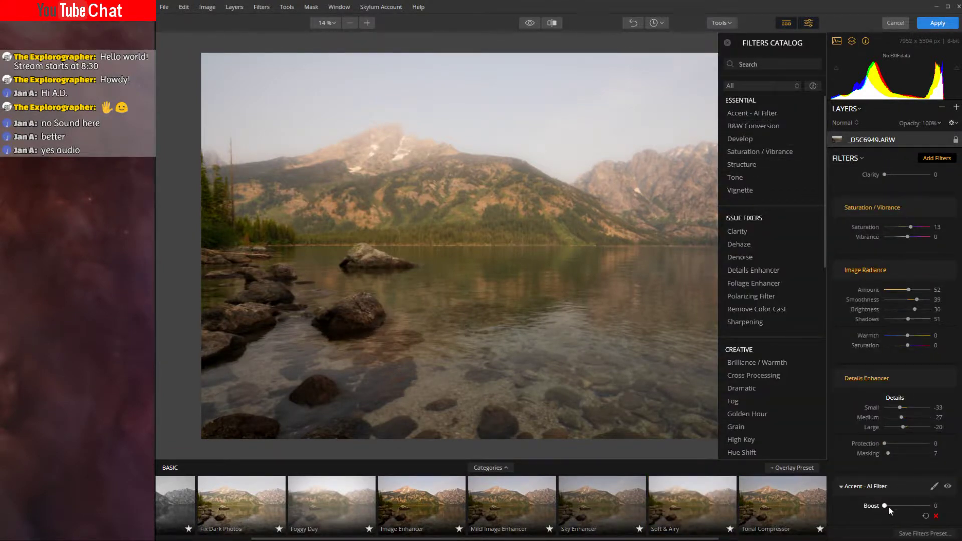
{"action": "left_click_drag", "start_coordinate": [885, 506], "coordinate": [923, 507]}
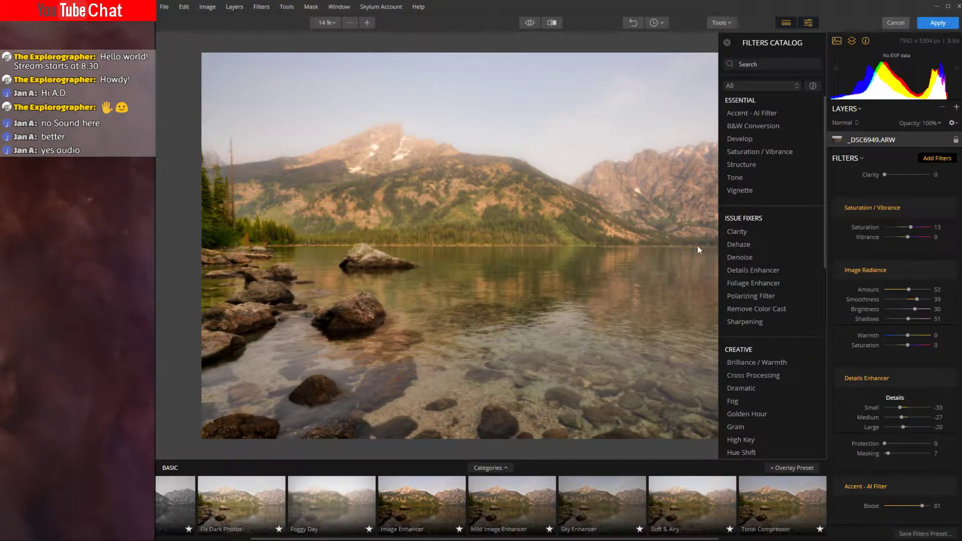
{"action": "left_click", "coordinate": [934, 24]}
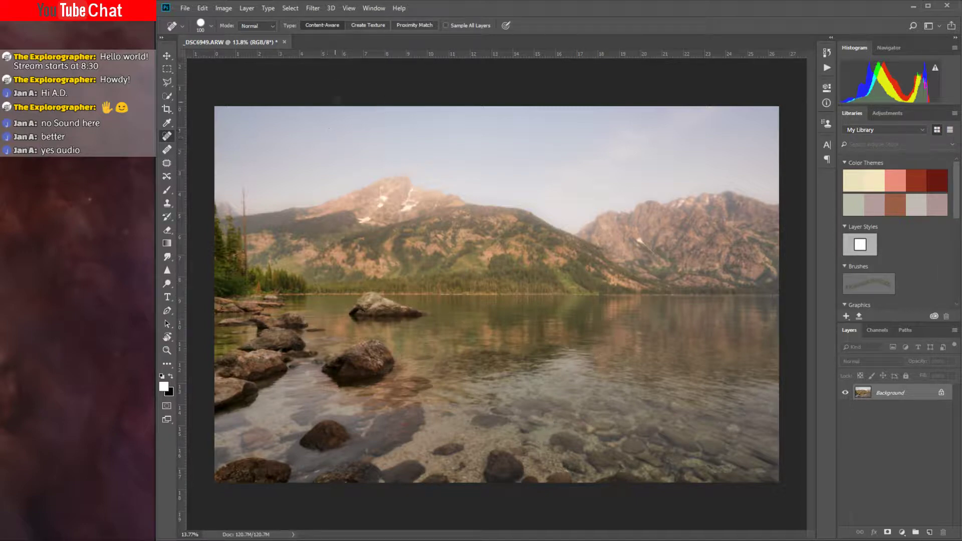
{"action": "left_click", "coordinate": [309, 8]}
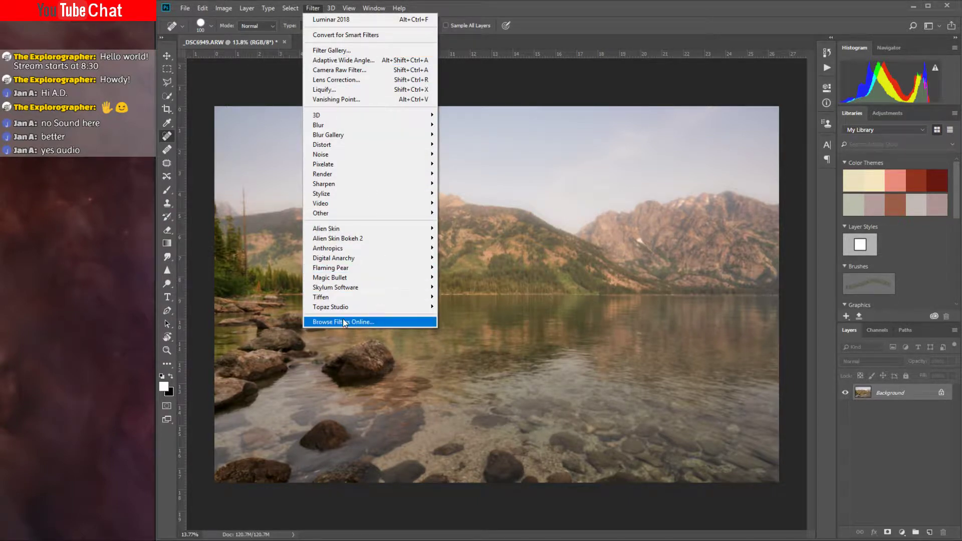
{"action": "mouse_move", "coordinate": [349, 289]}
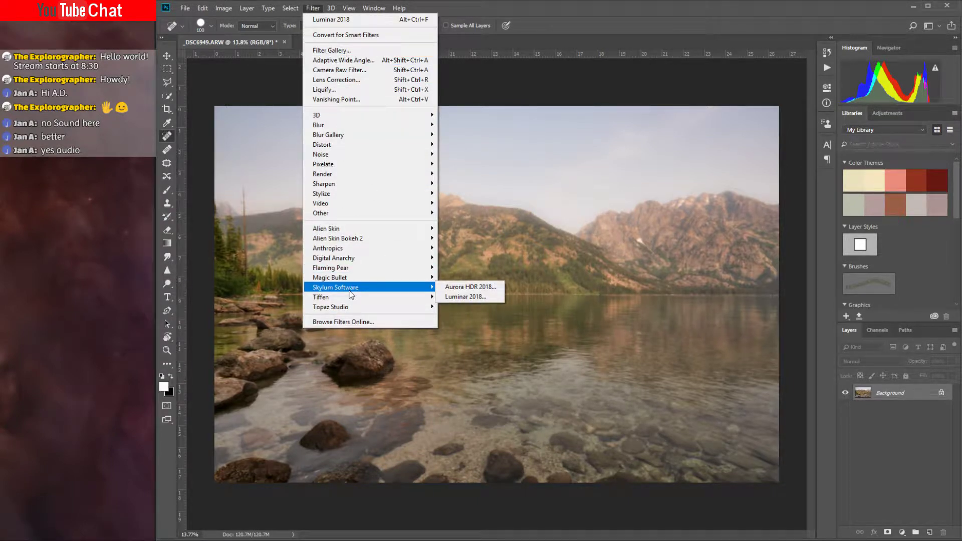
{"action": "mouse_move", "coordinate": [345, 239]}
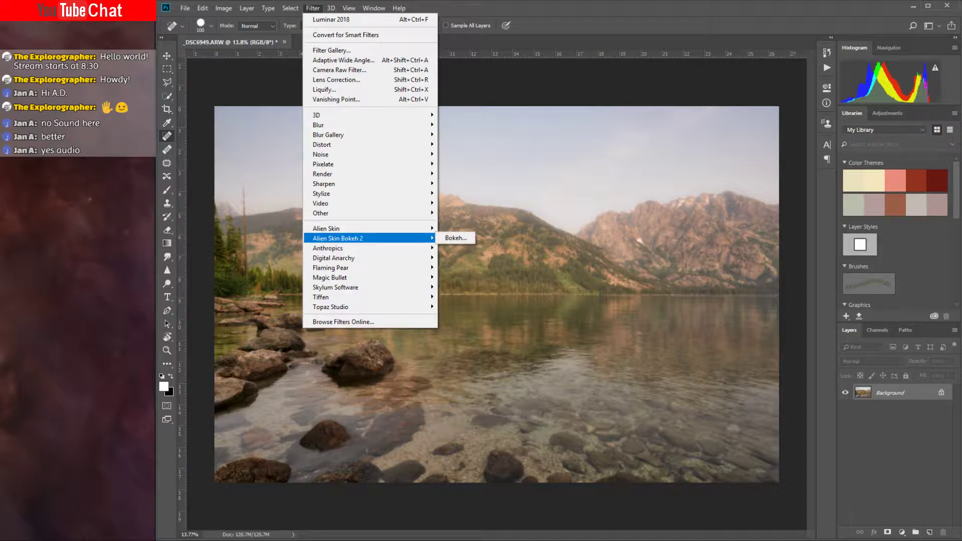
- Switch to Lightroom Classic, heal four spots in the sky using sizes 75 and 63, and set the photo's Exposure to +0.06
{"action": "key", "text": "alt+Tab"}
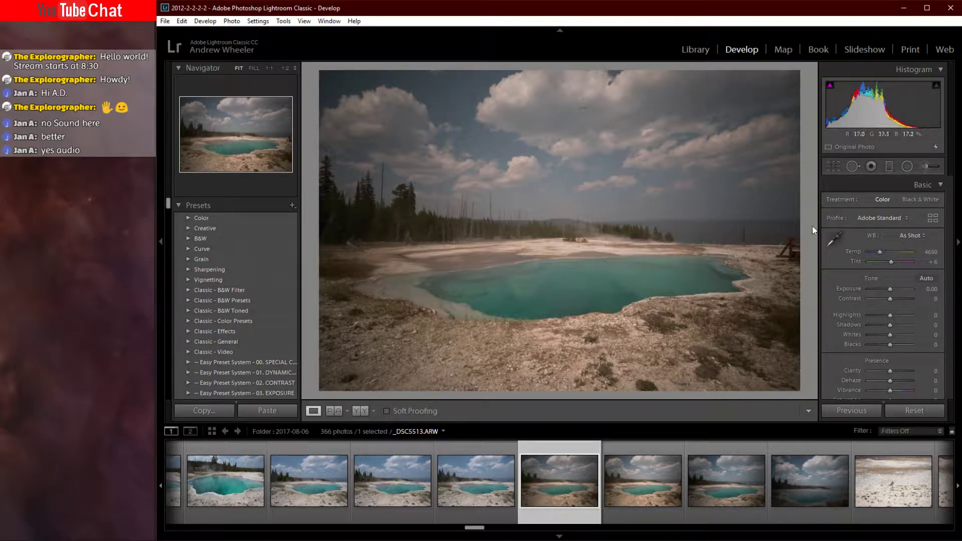
{"action": "left_click", "coordinate": [857, 168]}
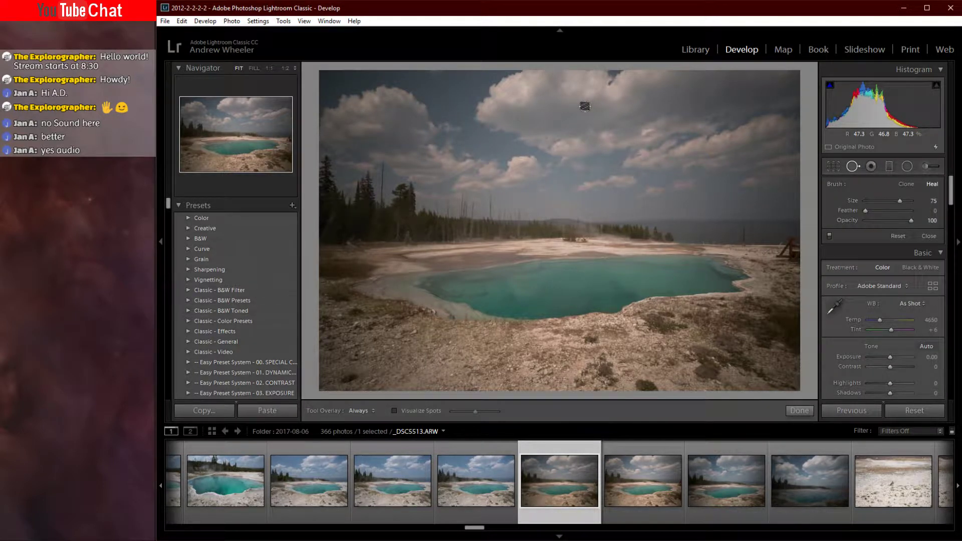
{"action": "left_click", "coordinate": [581, 110]}
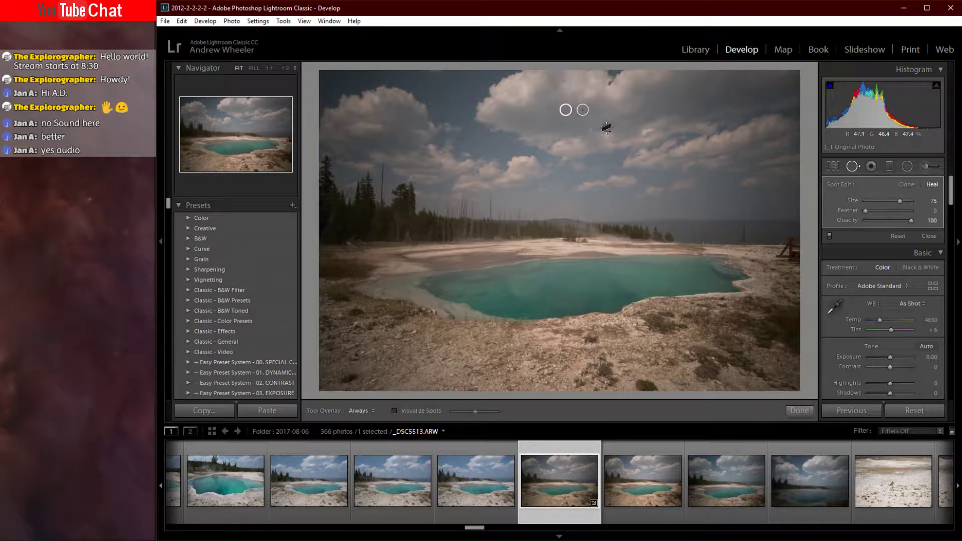
{"action": "scroll", "coordinate": [605, 122], "scroll_direction": "down", "scroll_amount": 3}
{"action": "left_click", "coordinate": [605, 121]}
{"action": "left_click", "coordinate": [728, 198]}
{"action": "left_click", "coordinate": [679, 214]}
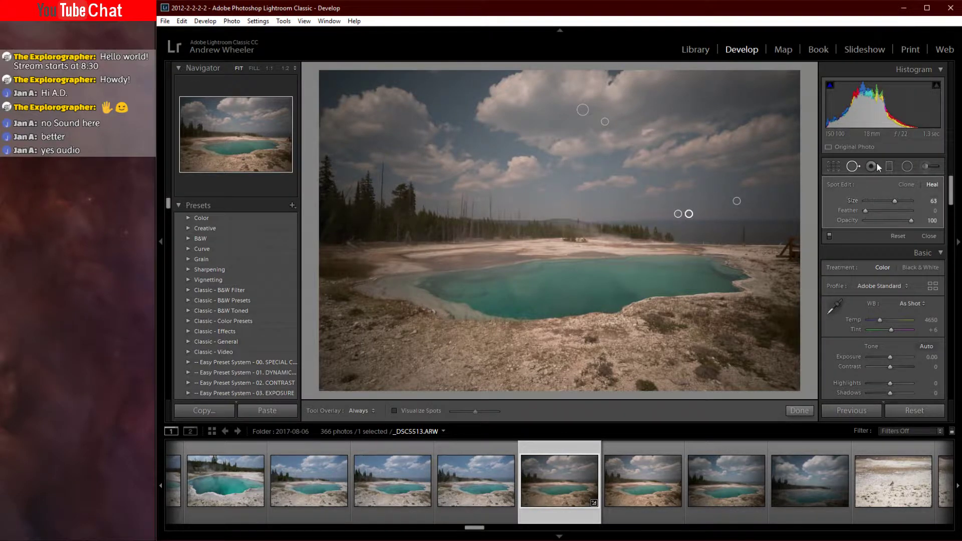
{"action": "left_click_drag", "start_coordinate": [882, 108], "coordinate": [885, 109]}
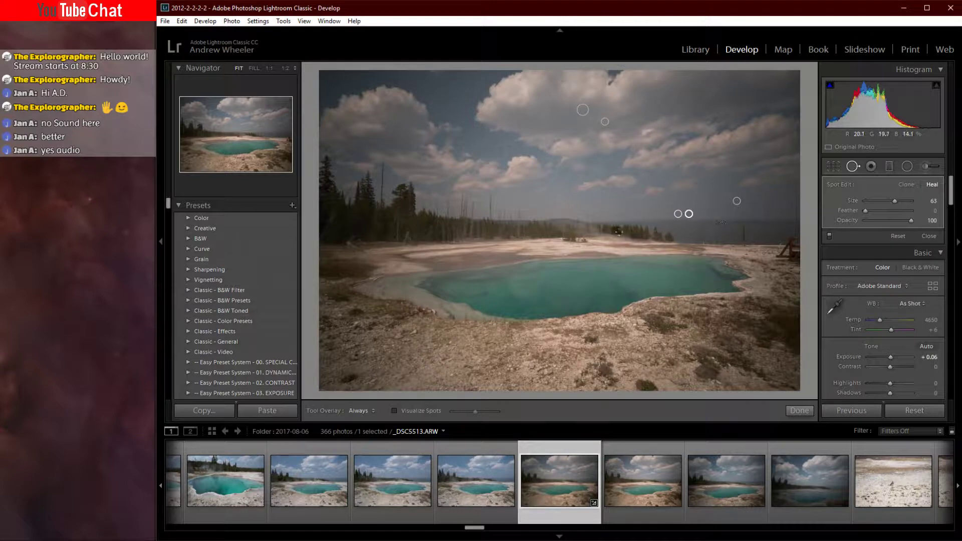
{"action": "left_click", "coordinate": [851, 167]}
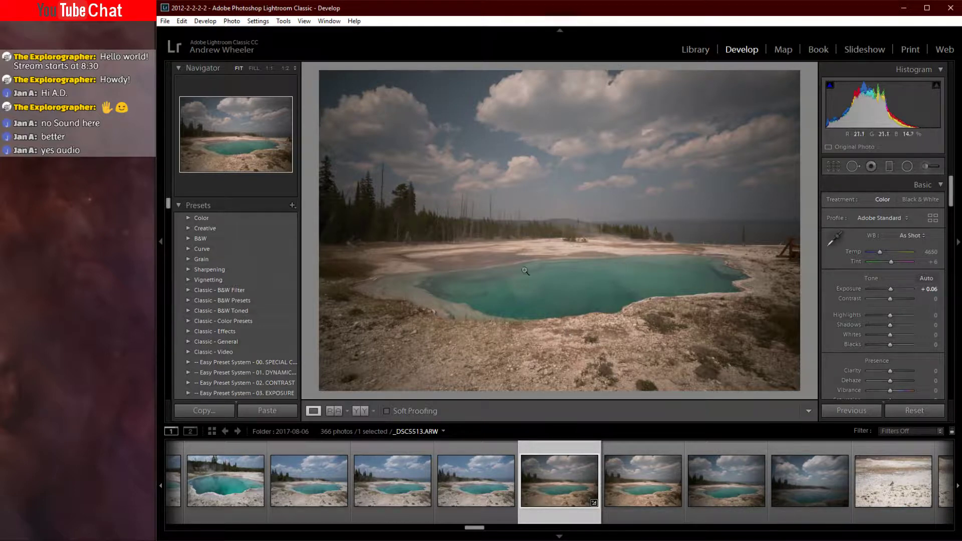
- Transfer the hot spring photo from Lightroom to Luminar 2018 through the plug-in extras
{"action": "right_click", "coordinate": [549, 476]}
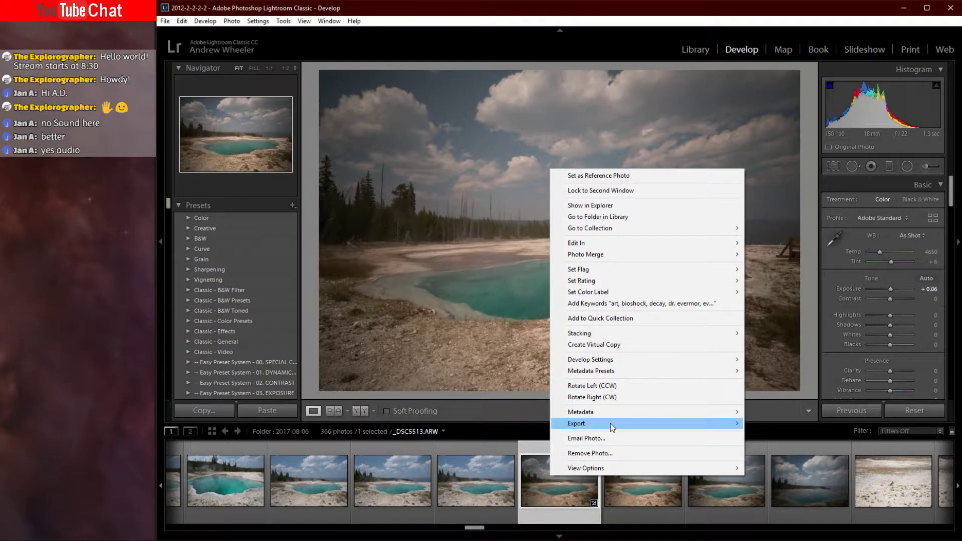
{"action": "mouse_move", "coordinate": [610, 423]}
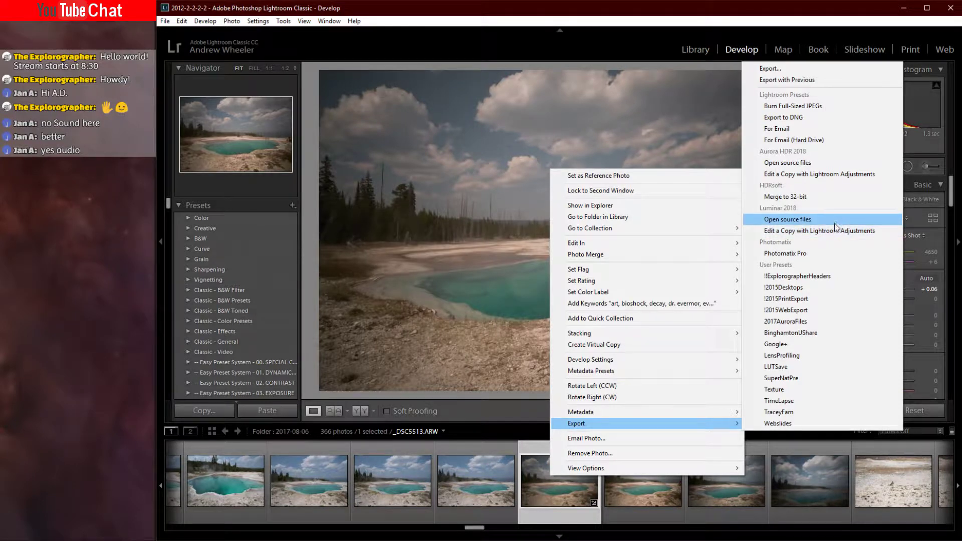
{"action": "left_click", "coordinate": [166, 22]}
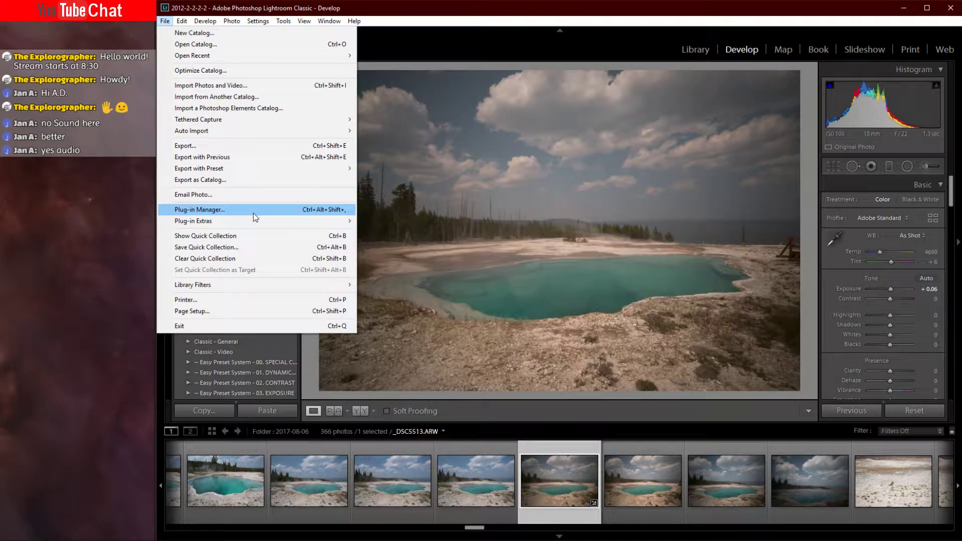
{"action": "mouse_move", "coordinate": [252, 221]}
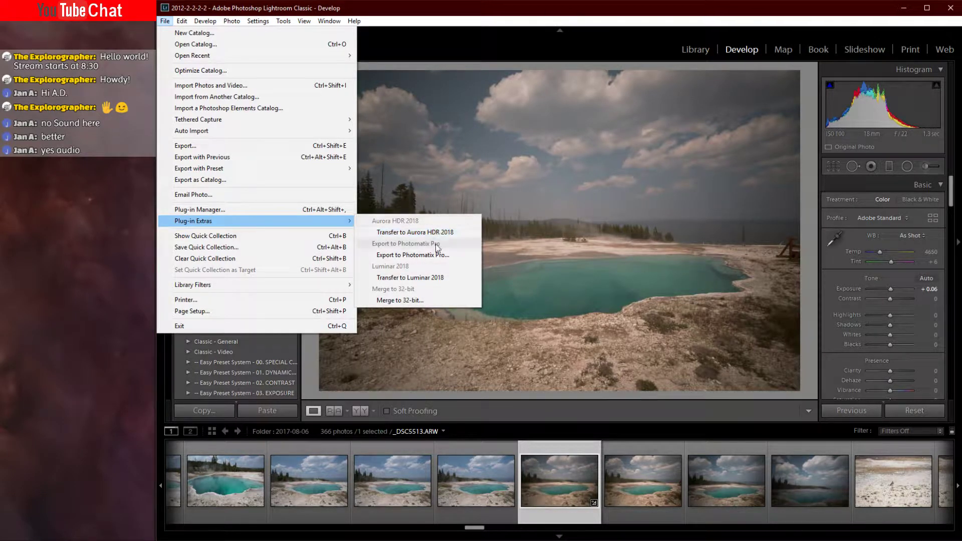
{"action": "left_click", "coordinate": [419, 280]}
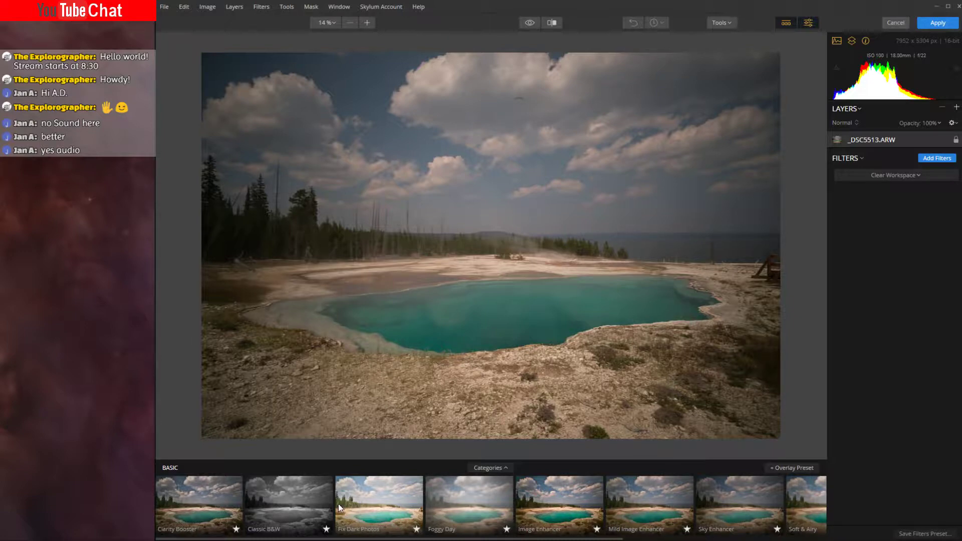
- Apply the Classic B&W preset to the hot spring photo and send the result back to Lightroom
{"action": "left_click", "coordinate": [303, 495]}
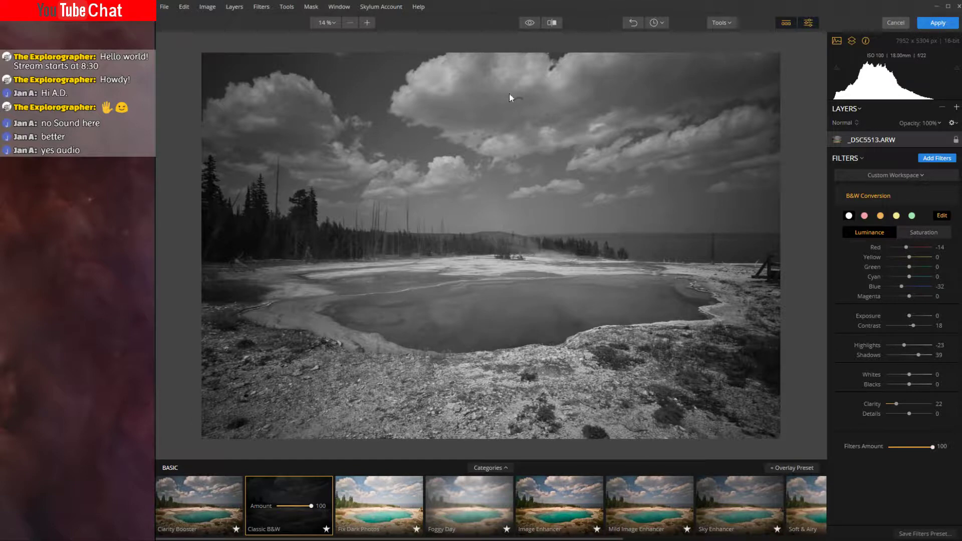
{"action": "left_click", "coordinate": [928, 23]}
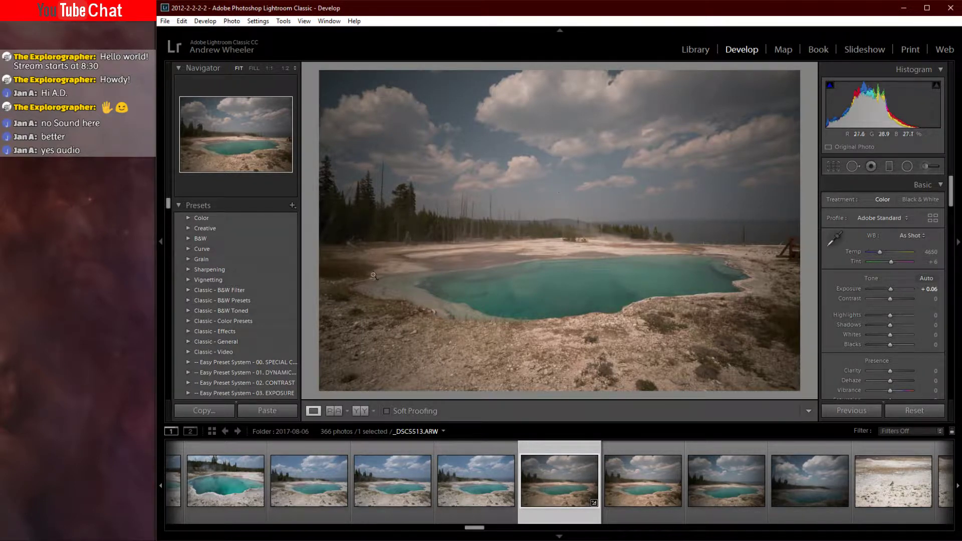
- Synchronize the 2017-08-06 folder in the Lightroom library to import new photos, and dismiss the import results
{"action": "left_click", "coordinate": [697, 52]}
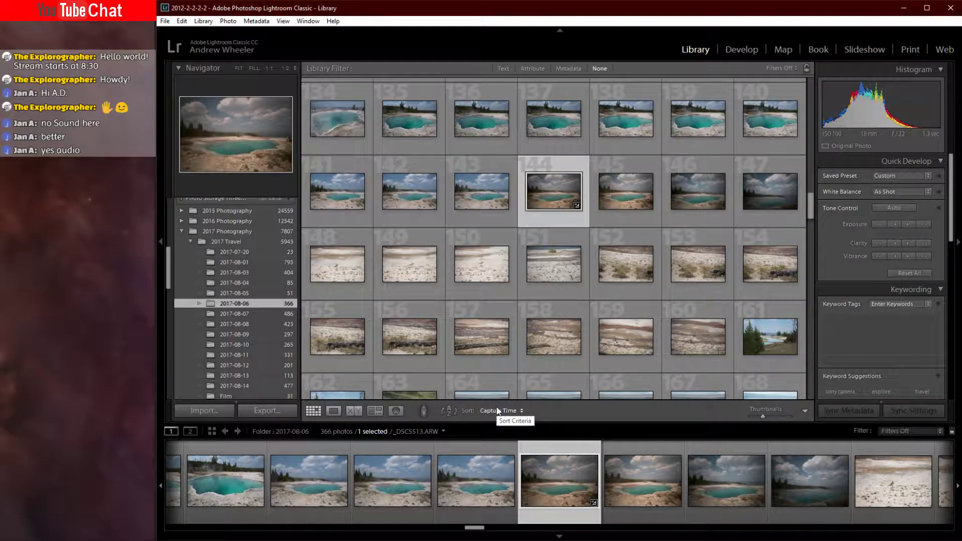
{"action": "right_click", "coordinate": [225, 304]}
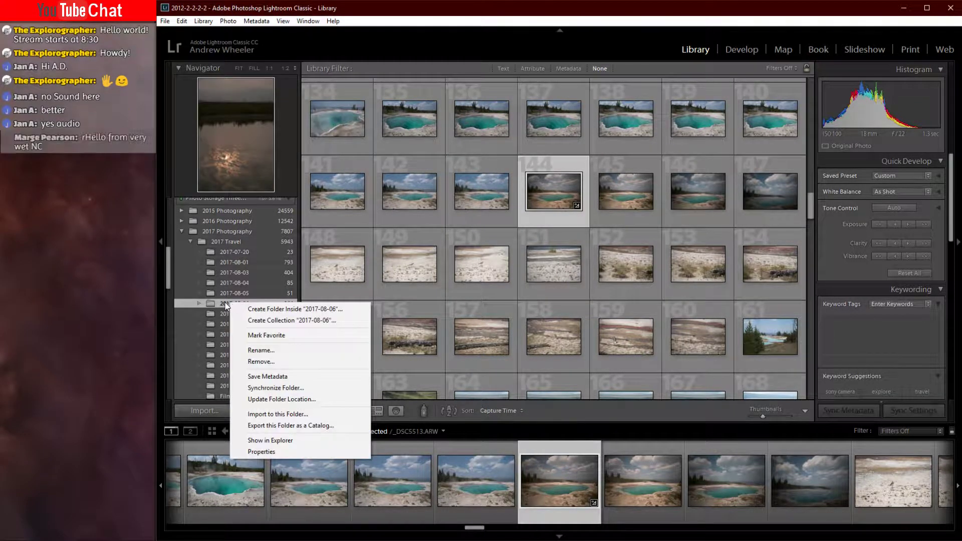
{"action": "left_click", "coordinate": [278, 388]}
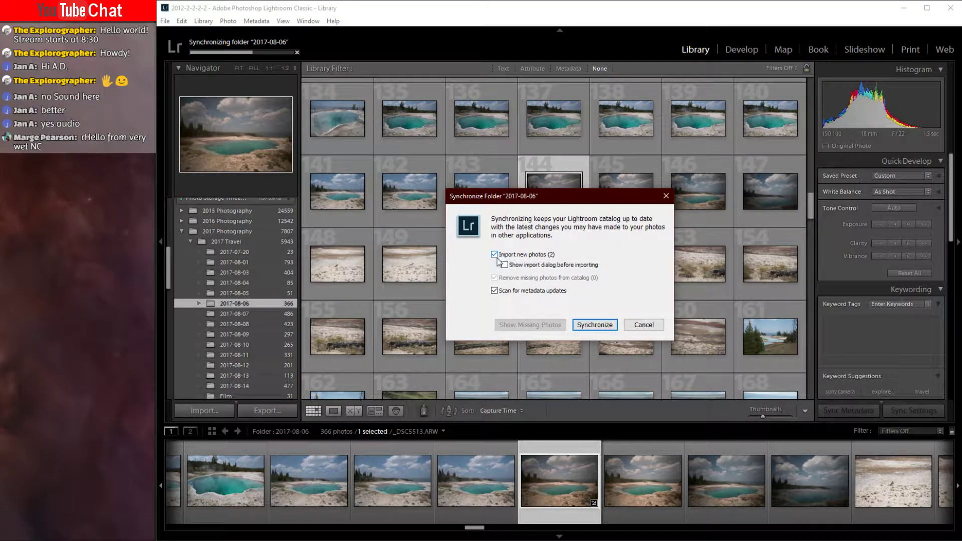
{"action": "left_click", "coordinate": [596, 326]}
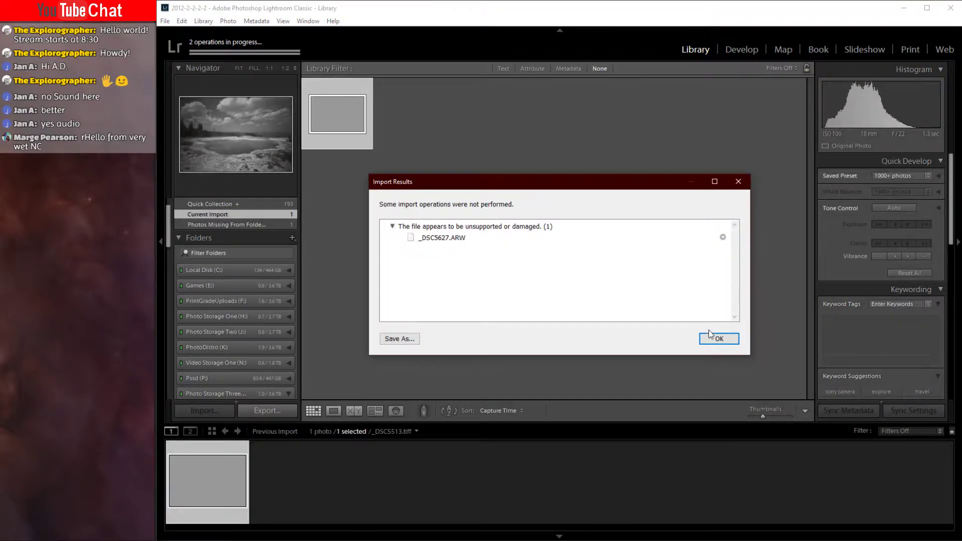
{"action": "left_click", "coordinate": [720, 337]}
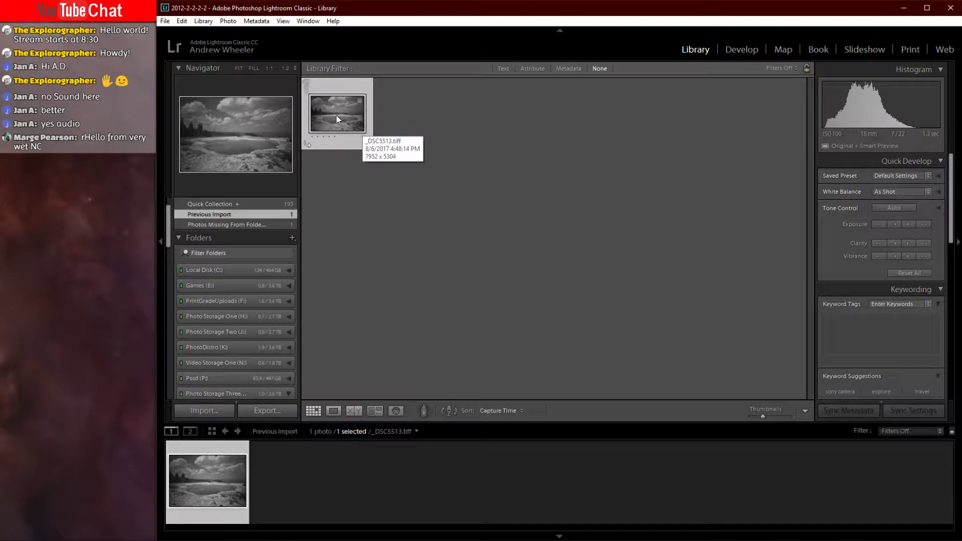
- Open the imported black-and-white TIFF in Develop and inspect the sky spots at 1:1
{"action": "left_click", "coordinate": [725, 52]}
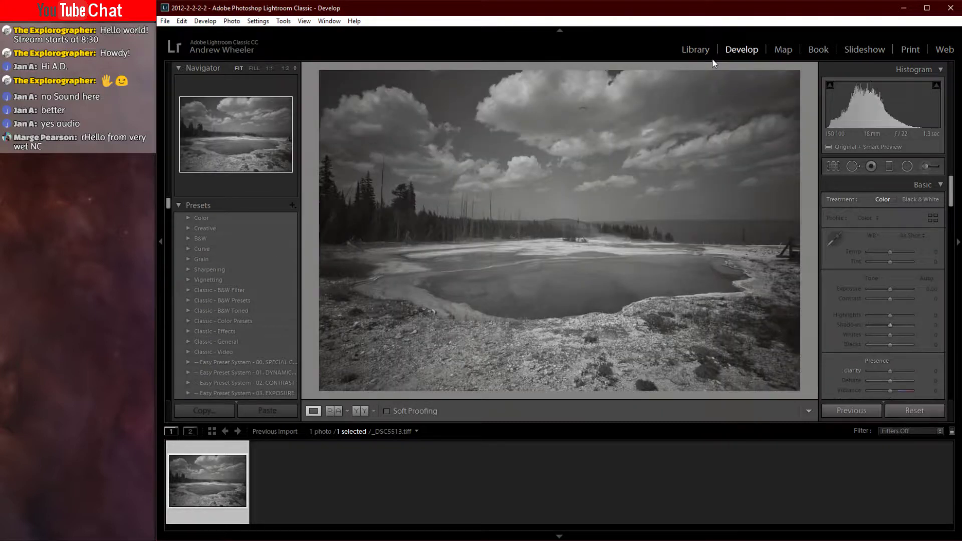
{"action": "left_click", "coordinate": [582, 110]}
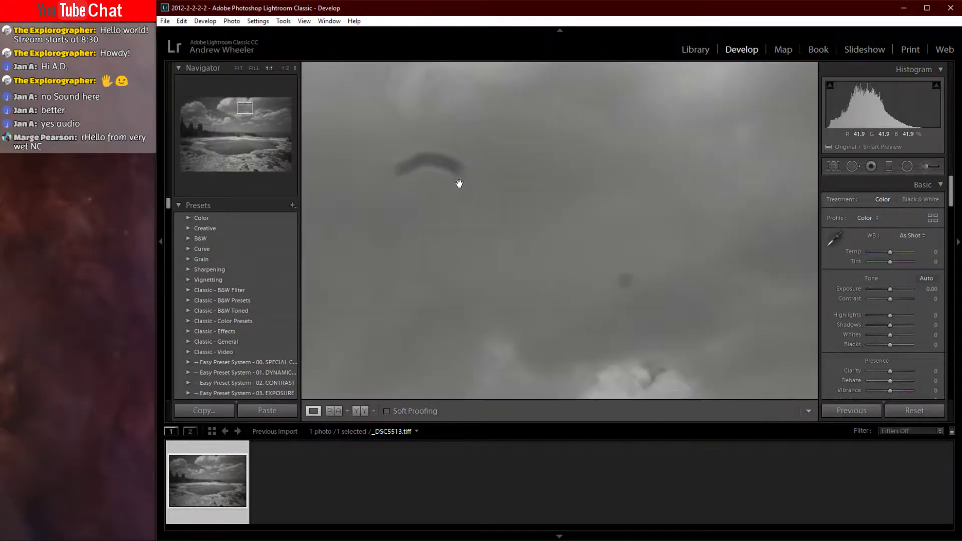
{"action": "left_click", "coordinate": [458, 183]}
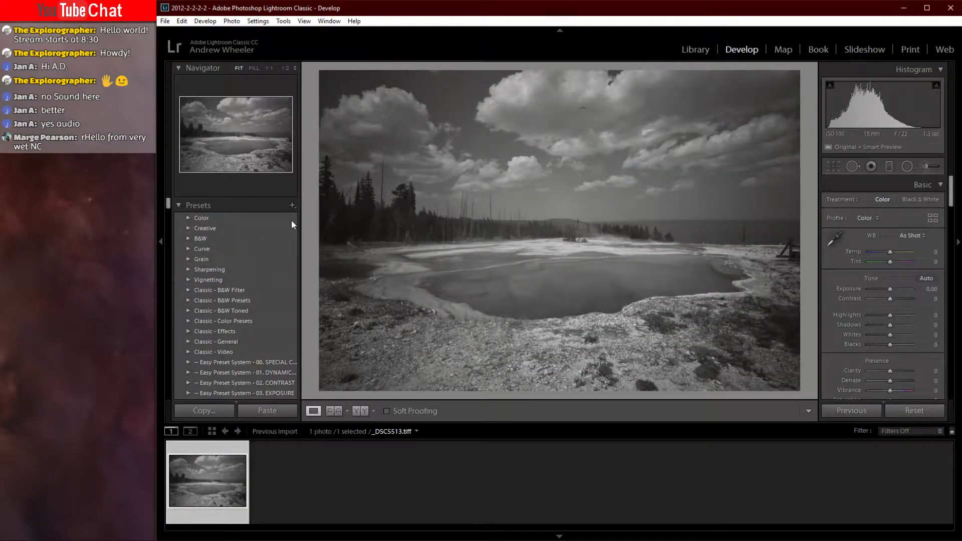
- Return to the 2017-08-06 folder and open the original color _DSC5513.ARW in Develop
{"action": "left_click", "coordinate": [695, 50]}
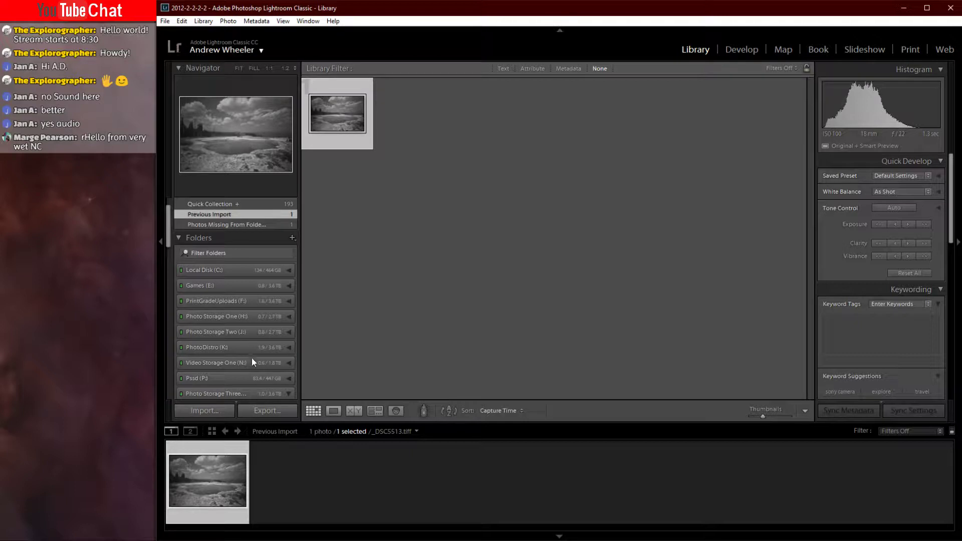
{"action": "scroll", "coordinate": [263, 306], "scroll_direction": "down", "scroll_amount": 10}
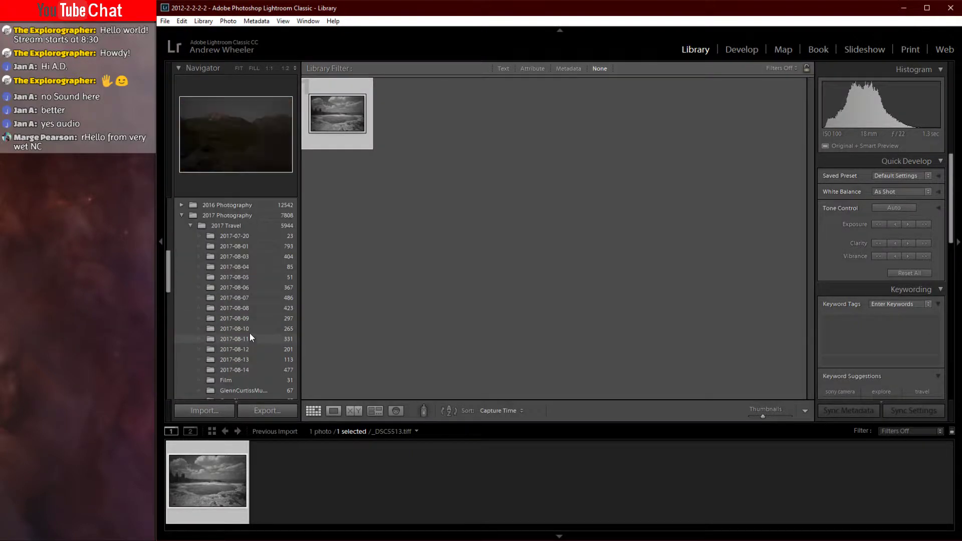
{"action": "scroll", "coordinate": [251, 338], "scroll_direction": "up", "scroll_amount": 3}
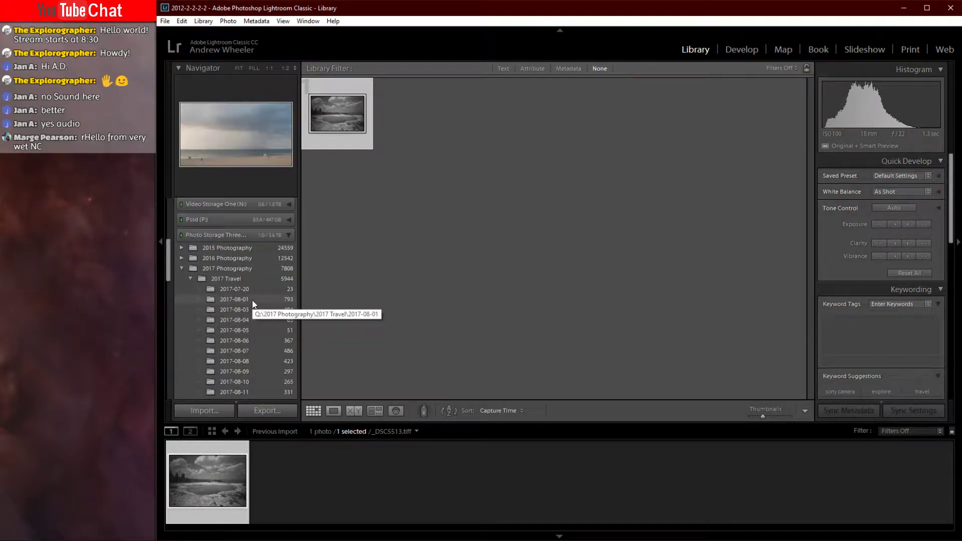
{"action": "left_click", "coordinate": [260, 342]}
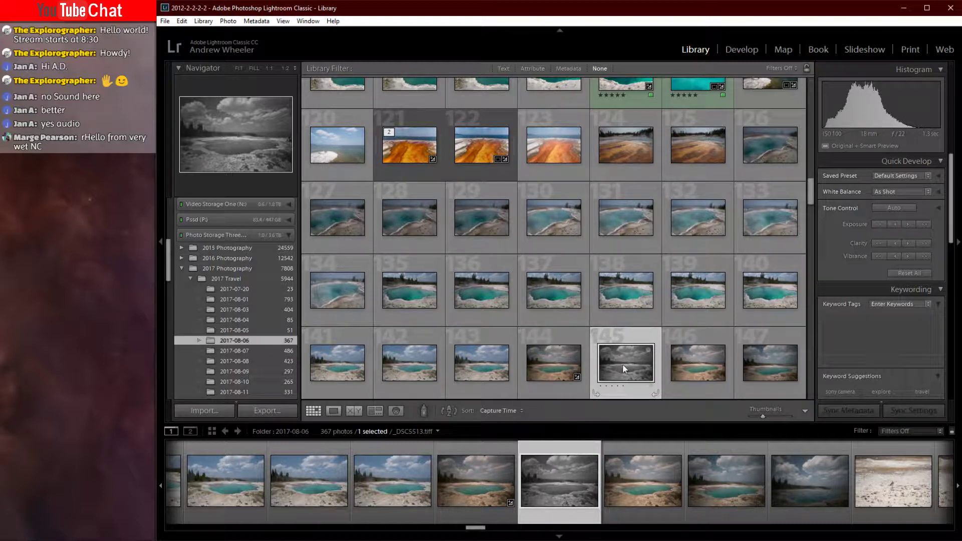
{"action": "left_click", "coordinate": [553, 360]}
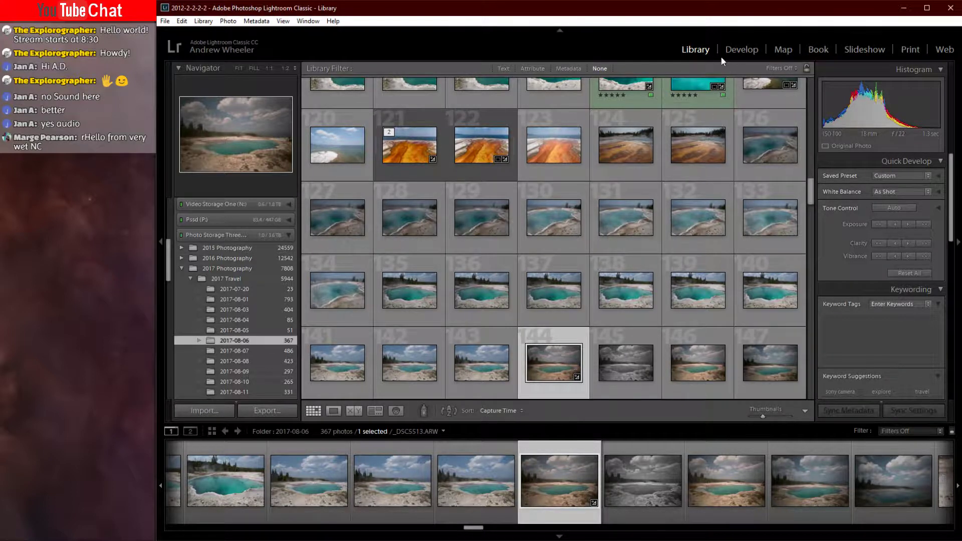
{"action": "left_click", "coordinate": [734, 51]}
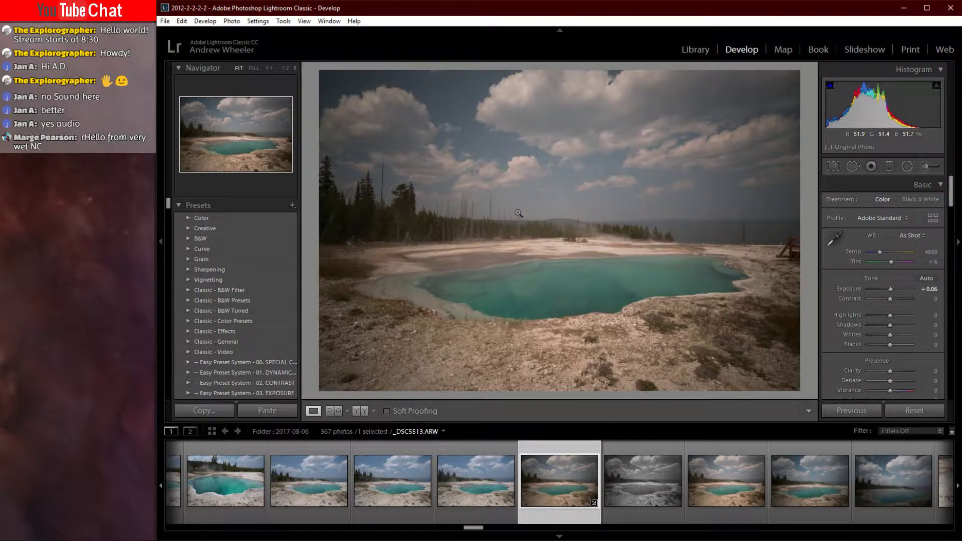
- Export the hot spring photo to Luminar 2018 as a copy with Lightroom adjustments
{"action": "right_click", "coordinate": [586, 249]}
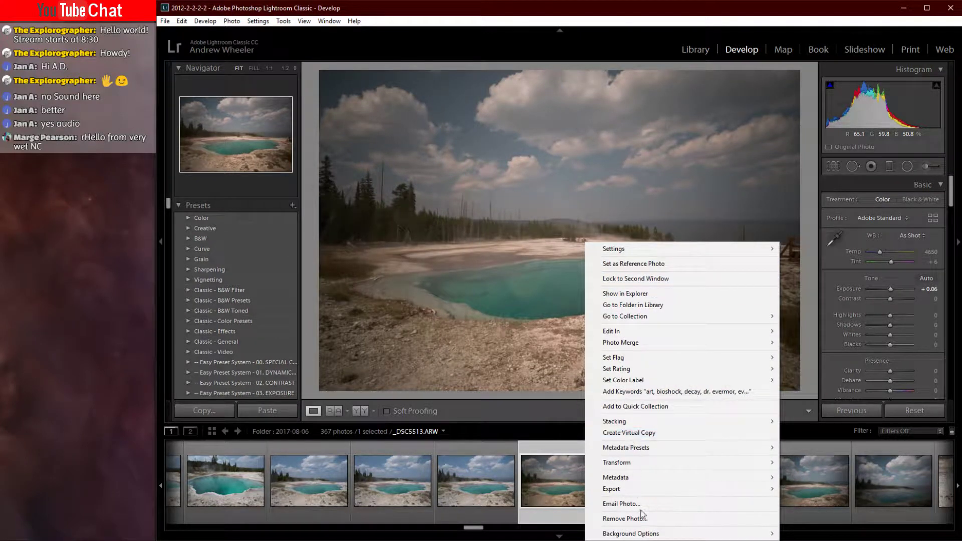
{"action": "mouse_move", "coordinate": [633, 490]}
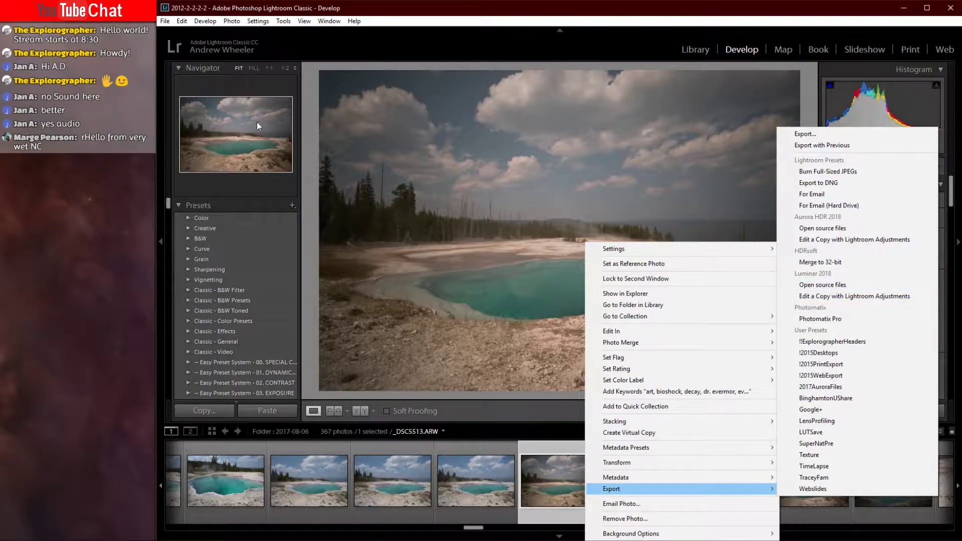
{"action": "left_click", "coordinate": [164, 21]}
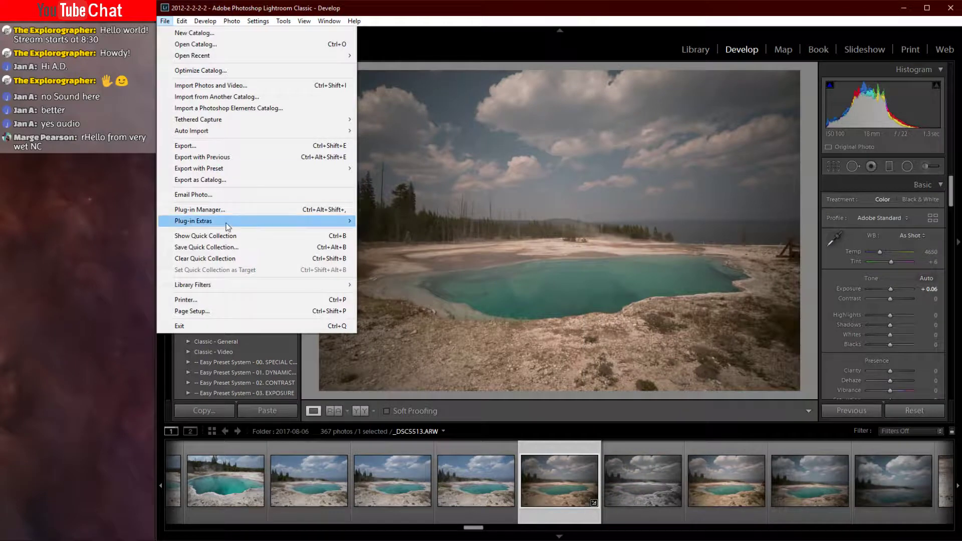
{"action": "mouse_move", "coordinate": [226, 223]}
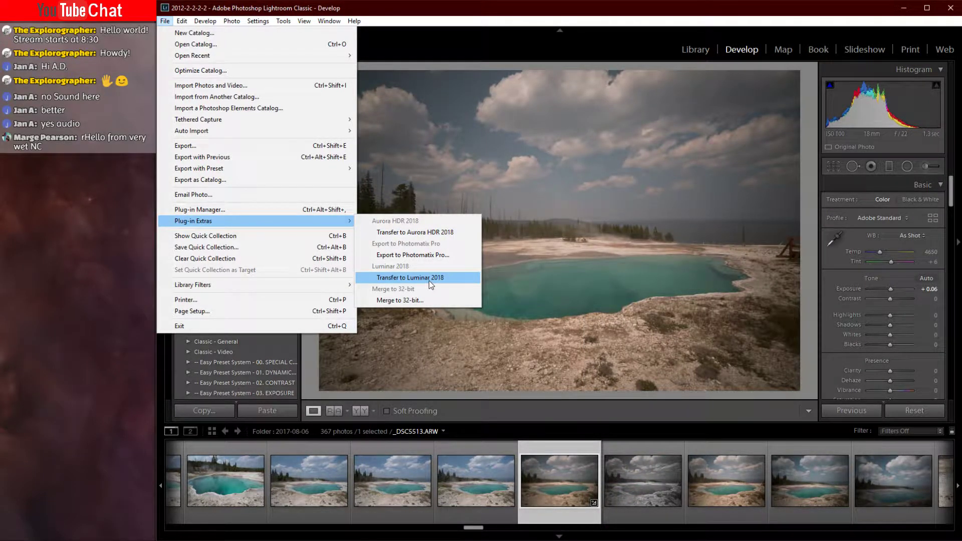
{"action": "right_click", "coordinate": [558, 476]}
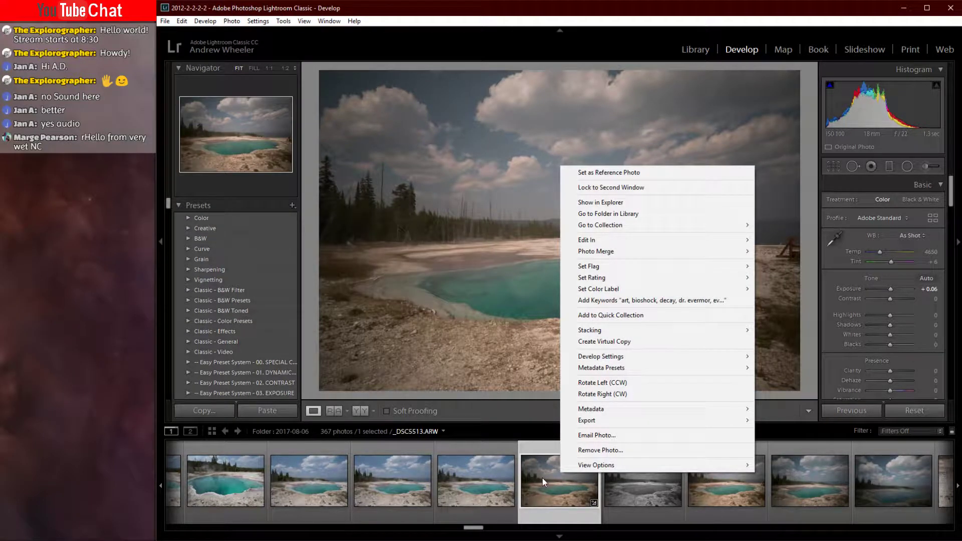
{"action": "mouse_move", "coordinate": [583, 423]}
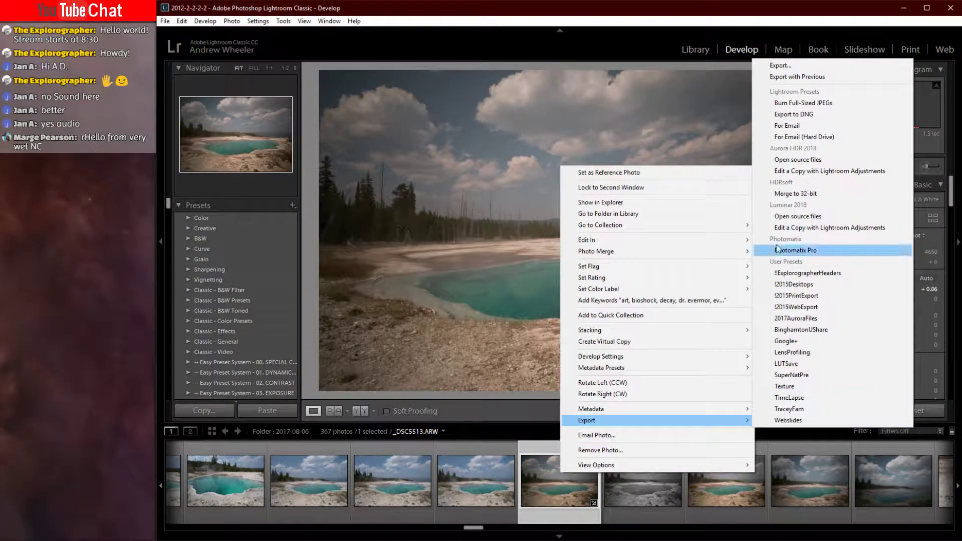
{"action": "left_click", "coordinate": [824, 231]}
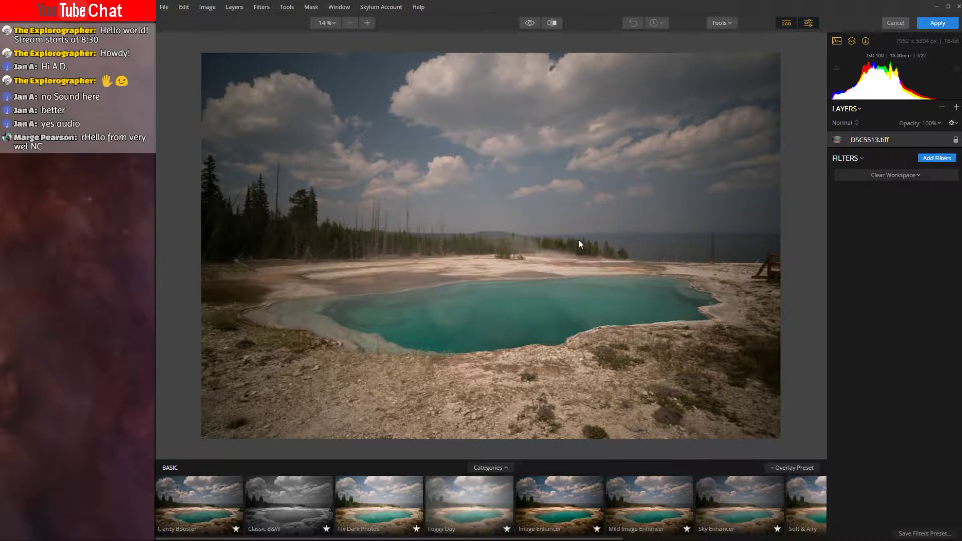
- Apply the Classic B&W preset, raise its Contrast to 42, and send the edit back to Lightroom
{"action": "left_click", "coordinate": [278, 510]}
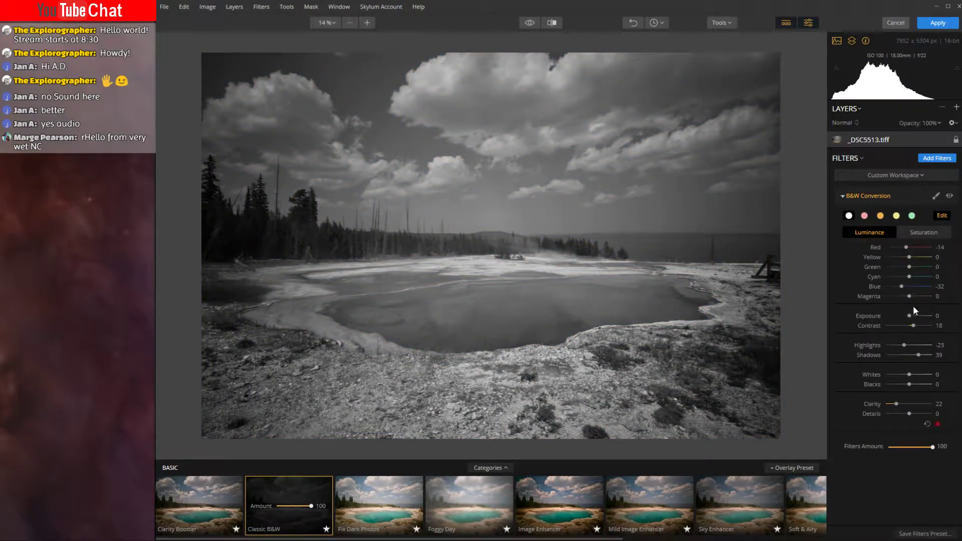
{"action": "left_click_drag", "start_coordinate": [913, 325], "coordinate": [919, 326]}
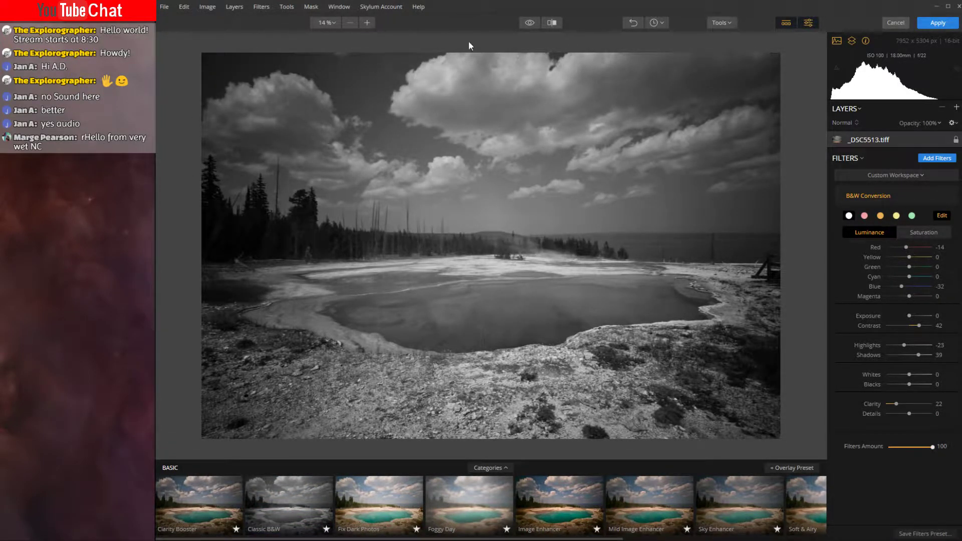
{"action": "left_click", "coordinate": [938, 24]}
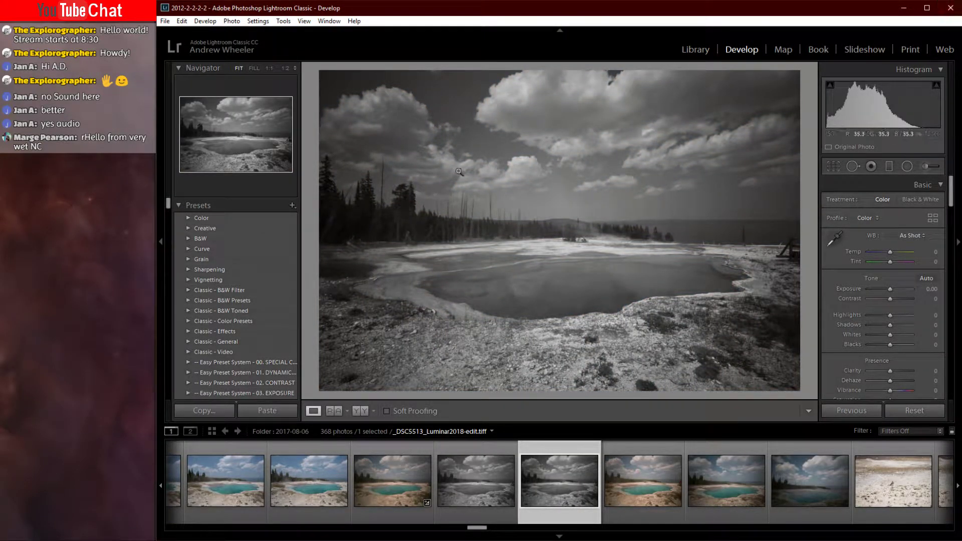
- Inspect the healed sky areas of the Luminar-edited TIFF at 1:1
{"action": "left_click", "coordinate": [582, 125]}
{"action": "left_click_drag", "start_coordinate": [587, 145], "coordinate": [658, 254]}
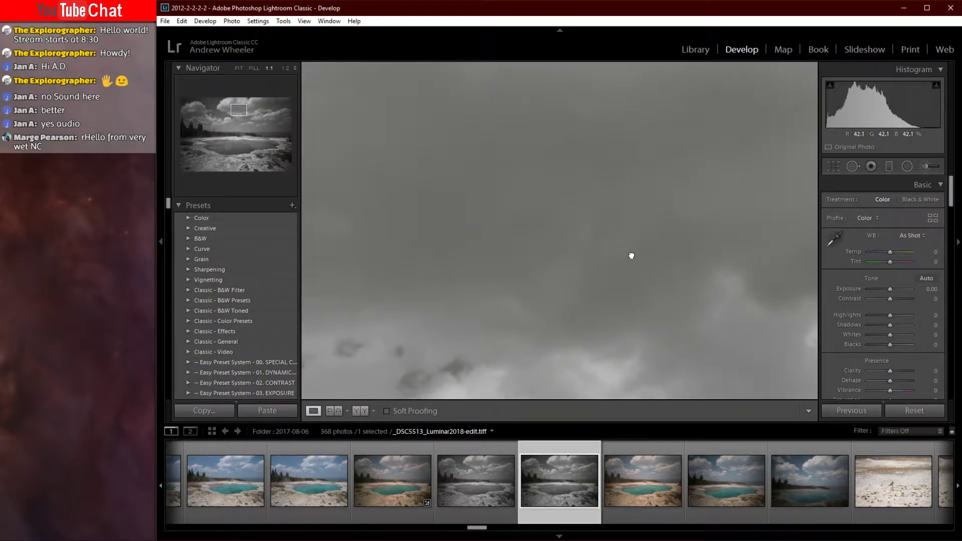
{"action": "left_click", "coordinate": [629, 256]}
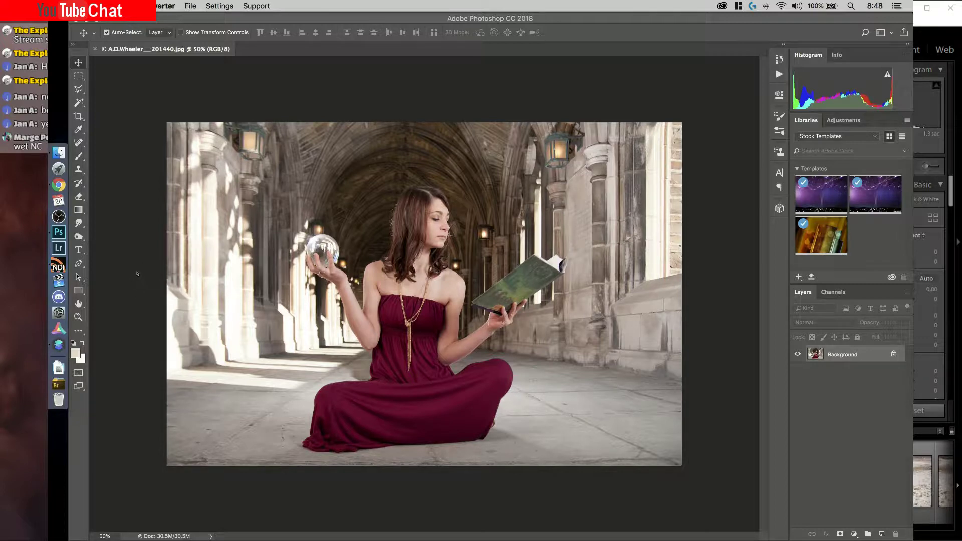
- Switch to Photoshop on the Mac, minimize and restore its window, and move it to uncover the desktop
{"action": "left_click", "coordinate": [159, 314]}
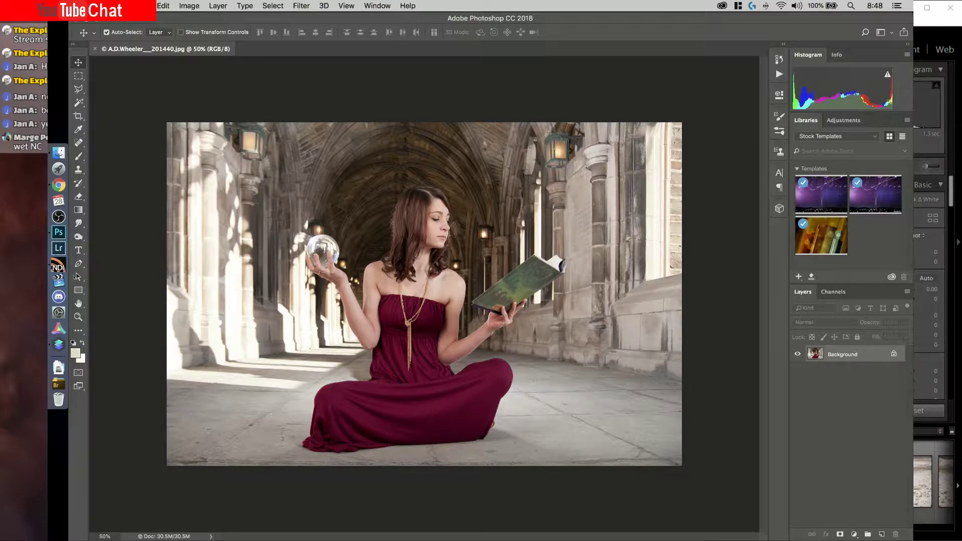
{"action": "key", "text": "super+m"}
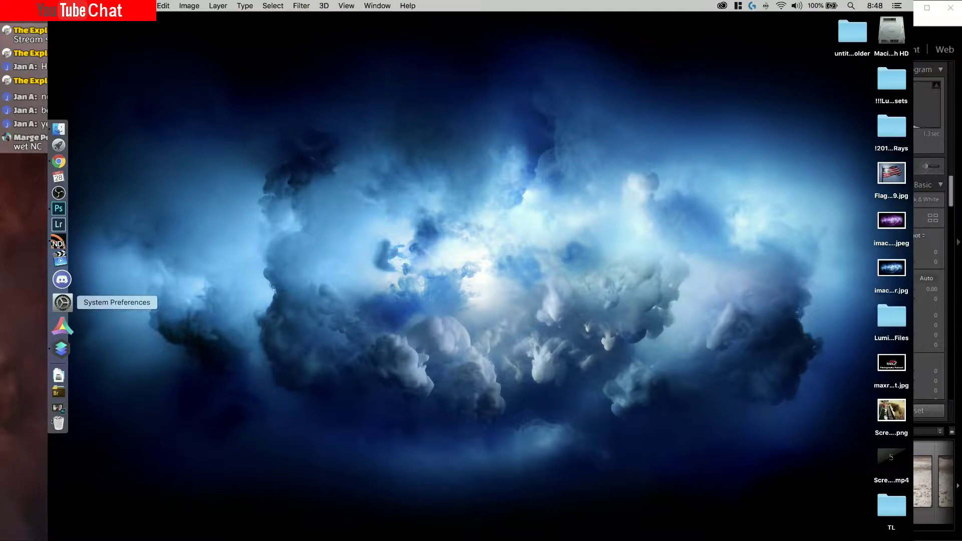
{"action": "left_click", "coordinate": [58, 408]}
{"action": "left_click_drag", "start_coordinate": [69, 13], "coordinate": [315, 156]}
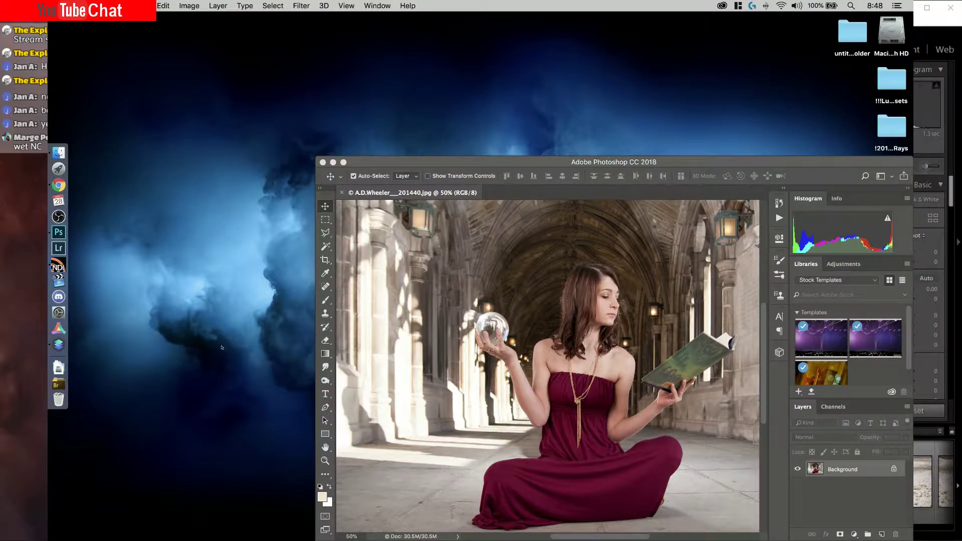
- Bring up the Luminar 2018 window beside Photoshop and cancel the background layer conversion prompt
{"action": "left_click", "coordinate": [58, 345]}
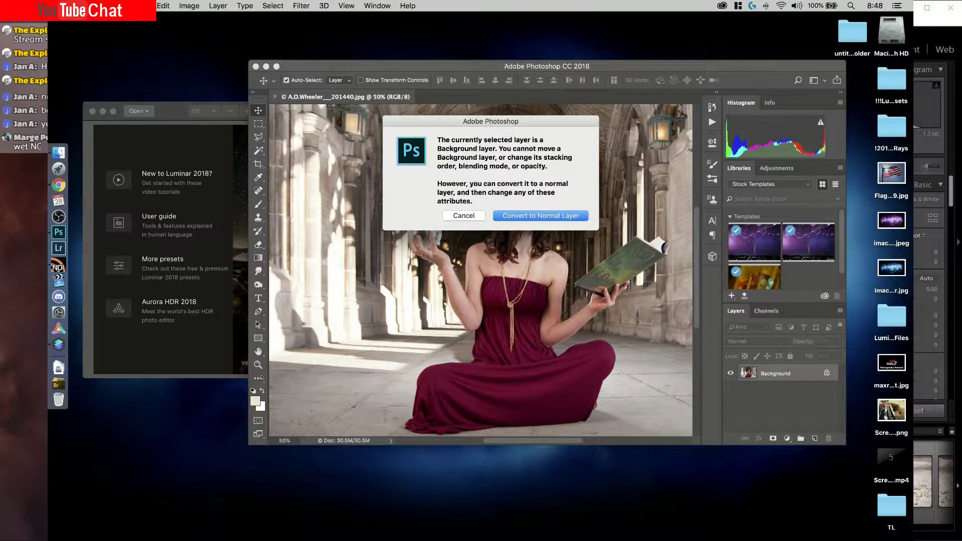
{"action": "key", "text": "Escape"}
{"action": "key", "text": "Escape"}
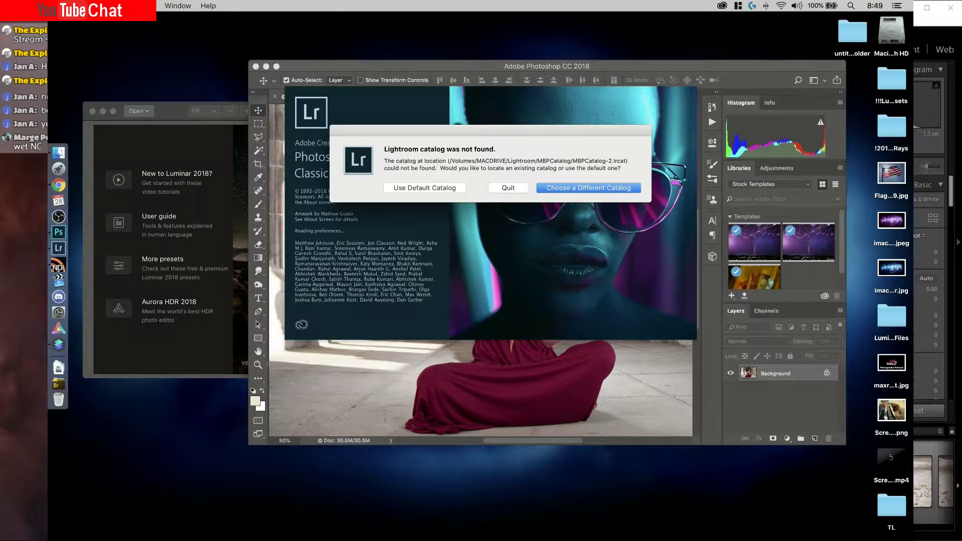
- Start Lightroom on the Mac with the default catalog and upgrade it for Lightroom Classic CC
{"action": "left_click", "coordinate": [411, 188]}
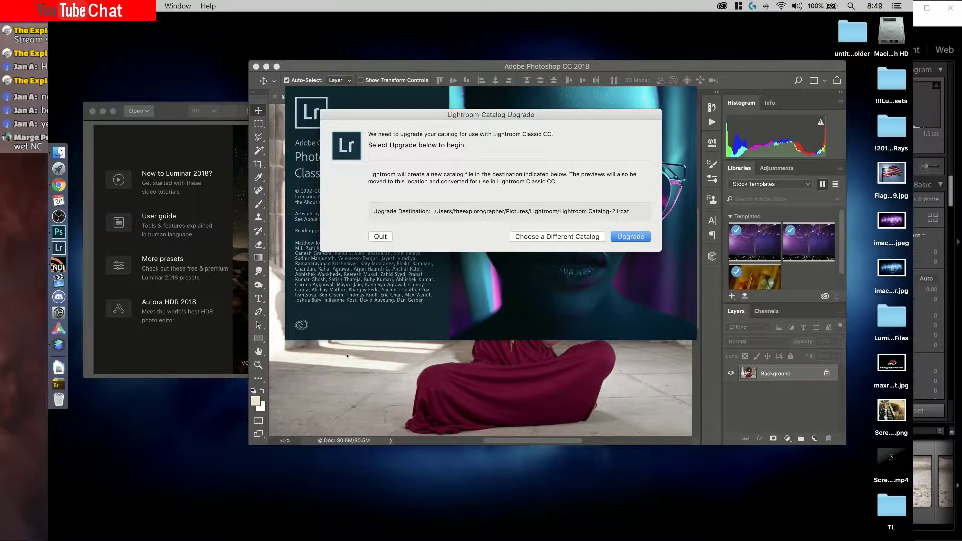
{"action": "key", "text": "Return"}
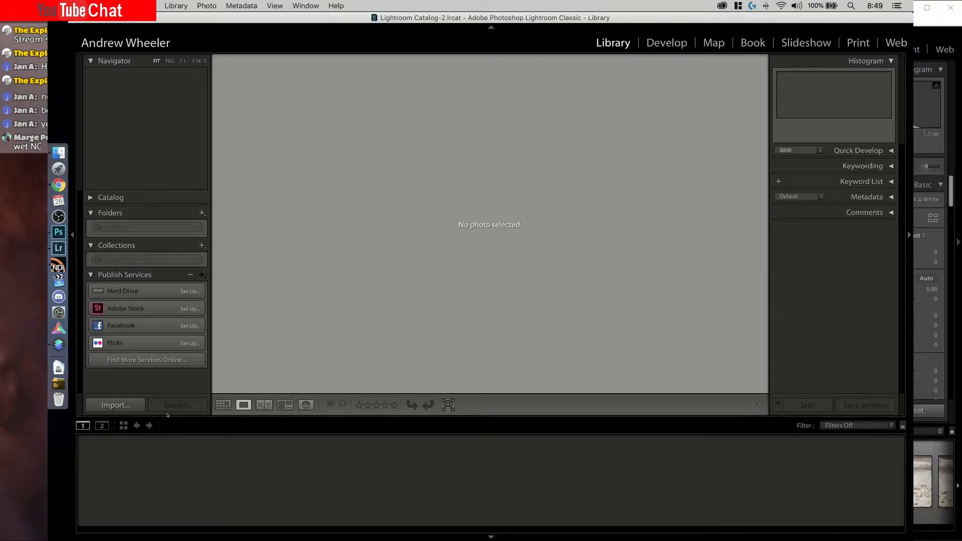
- Add the LuminarFiles folder from the desktop to the Lightroom catalog, importing its photos at their current location
{"action": "key", "text": "Return"}
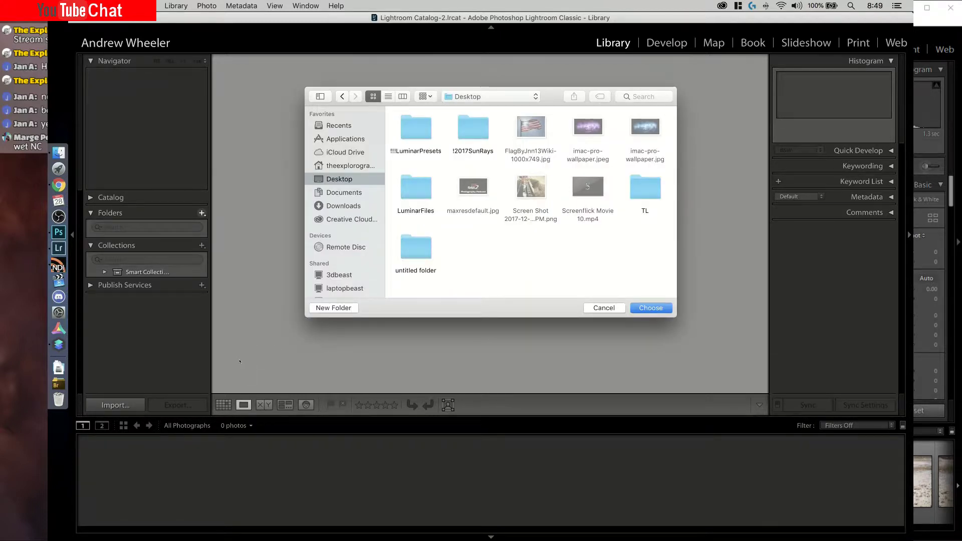
{"action": "key", "text": "l"}
{"action": "key", "text": "super+Down"}
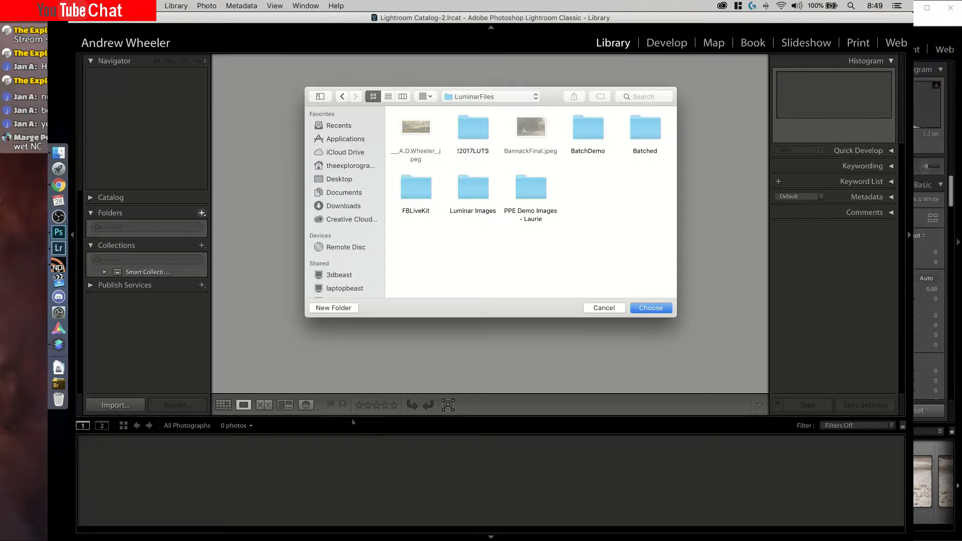
{"action": "key", "text": "Return"}
{"action": "key", "text": "Return"}
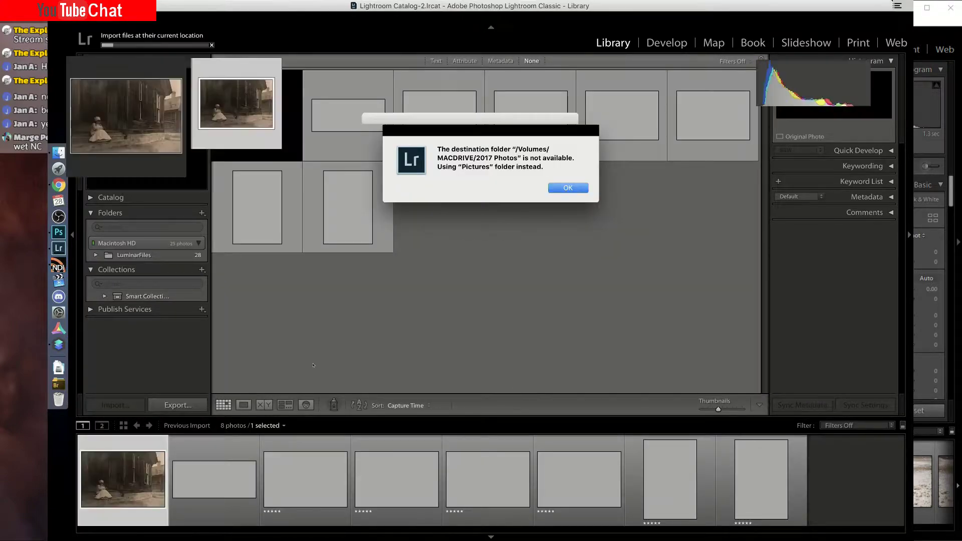
{"action": "key", "text": "Return"}
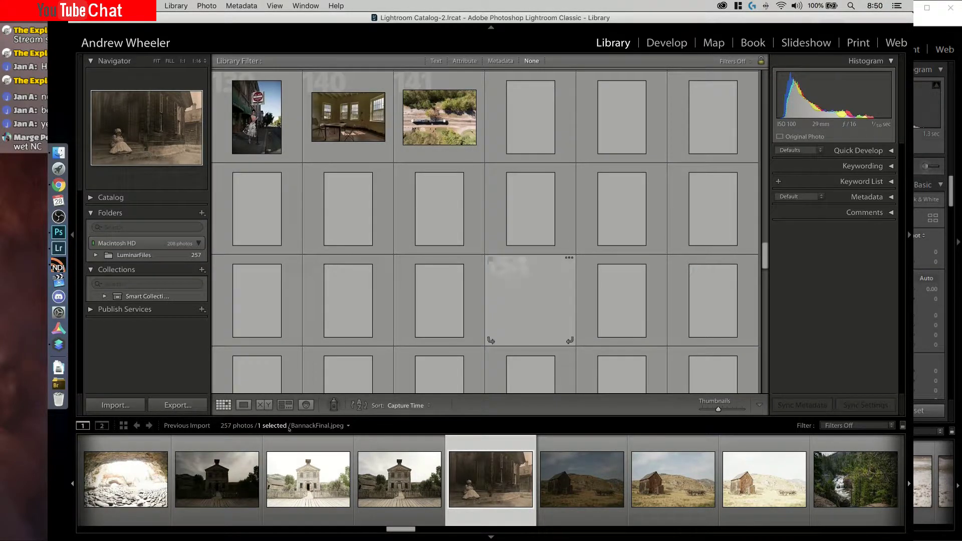
- Shrink the Lightroom window, minimize Photoshop, and open the room interior photo from the Lightroom library in Luminar 2018
{"action": "key", "text": "super+alt+f"}
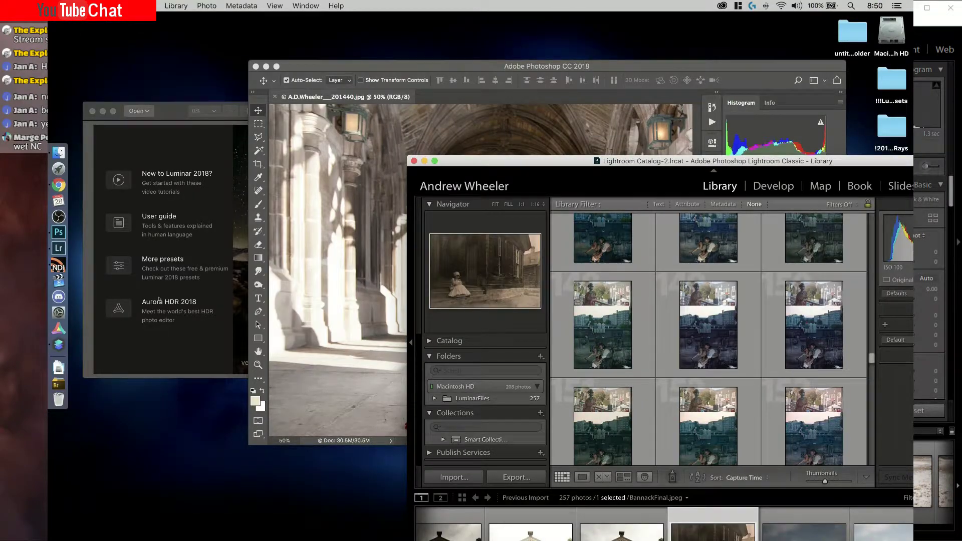
{"action": "left_click", "coordinate": [266, 66]}
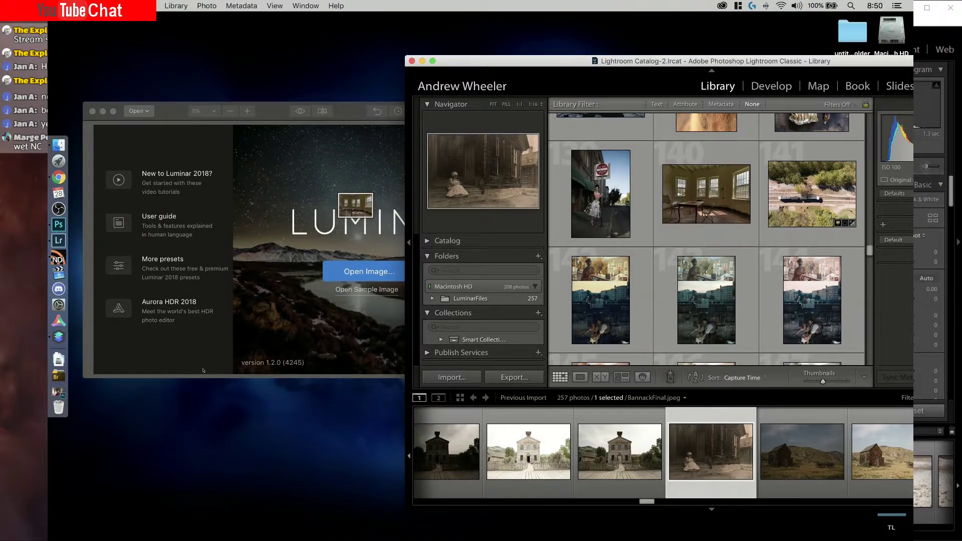
{"action": "left_click", "coordinate": [204, 373]}
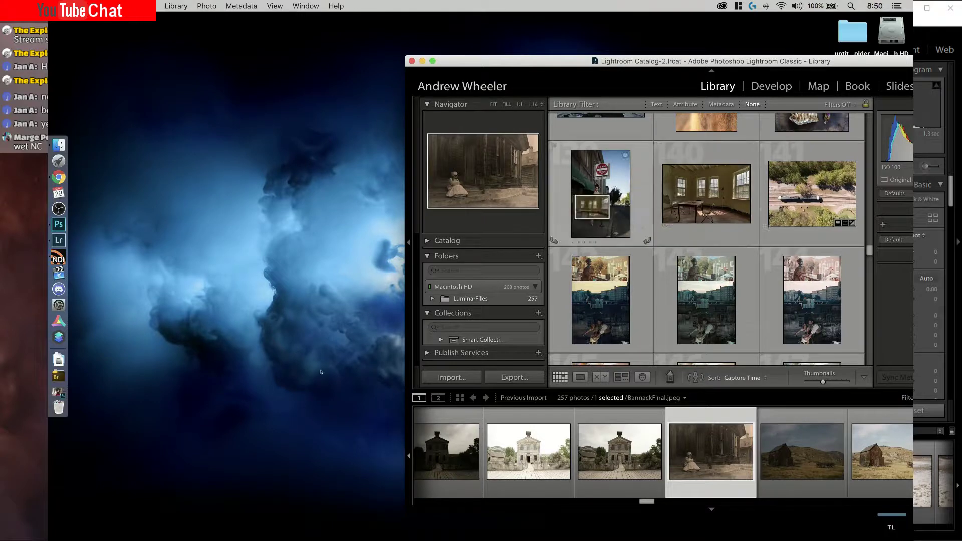
{"action": "left_click_drag", "start_coordinate": [317, 387], "coordinate": [61, 336]}
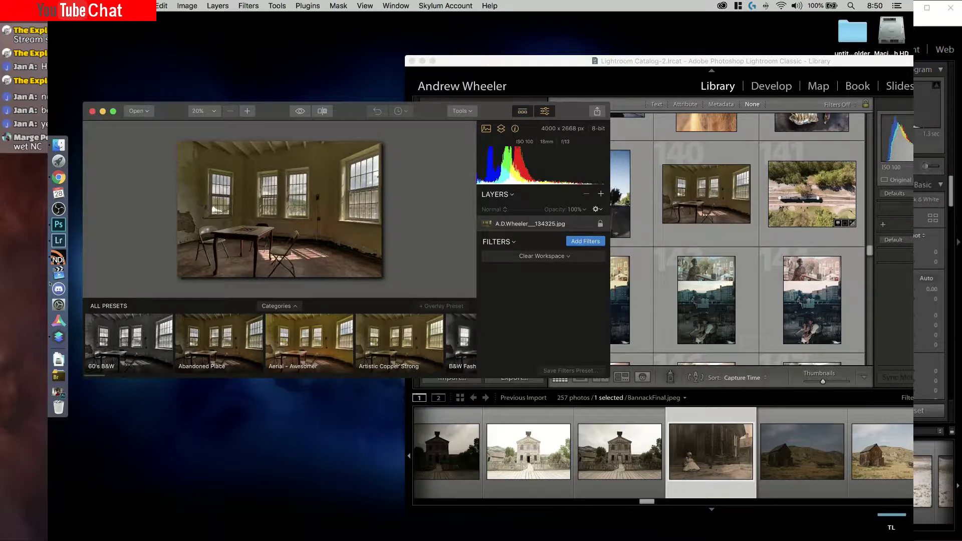
- Toggle full screen for Luminar 2018 and enlarge its window to fill the desktop
{"action": "key", "text": "ctrl+super+f"}
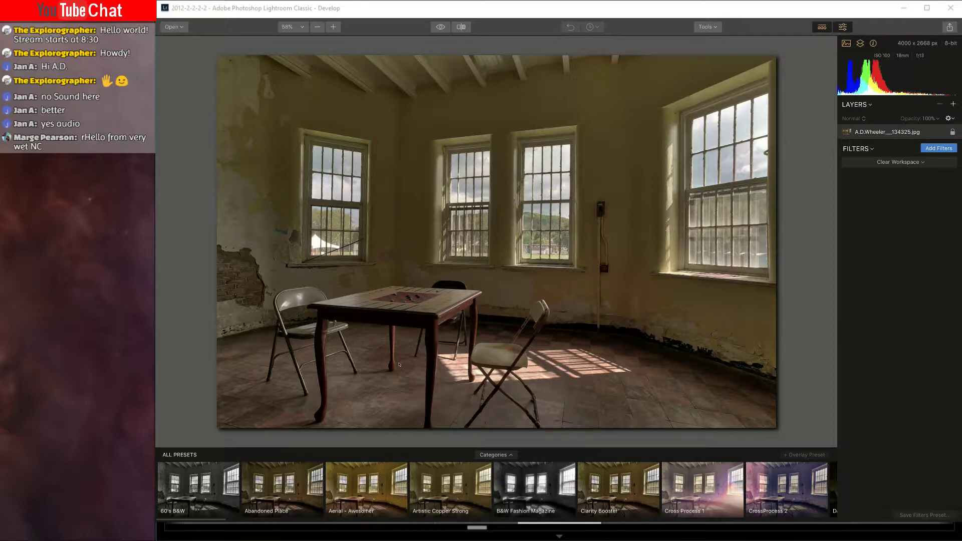
{"action": "key", "text": "ctrl+super+f"}
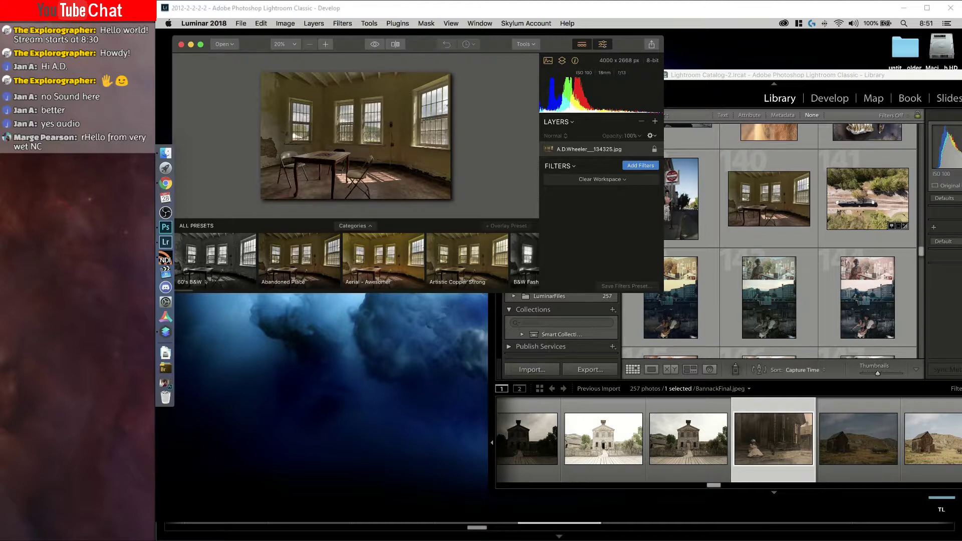
{"action": "key", "text": "ctrl+alt+Return"}
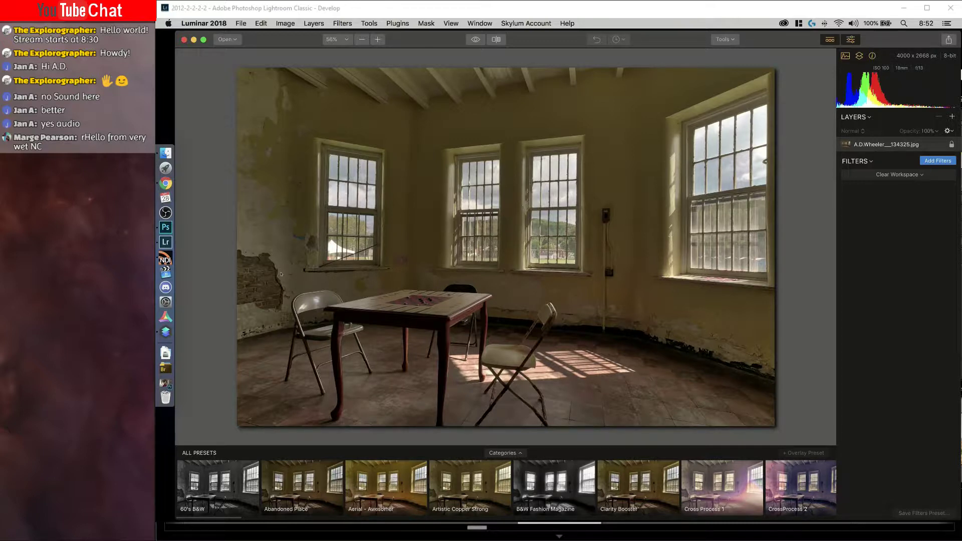
- Browse for an additional plug-in in the Adobe Photoshop CC 2017 Plug-ins folder and dismiss the file dialog
{"action": "left_click", "coordinate": [397, 23]}
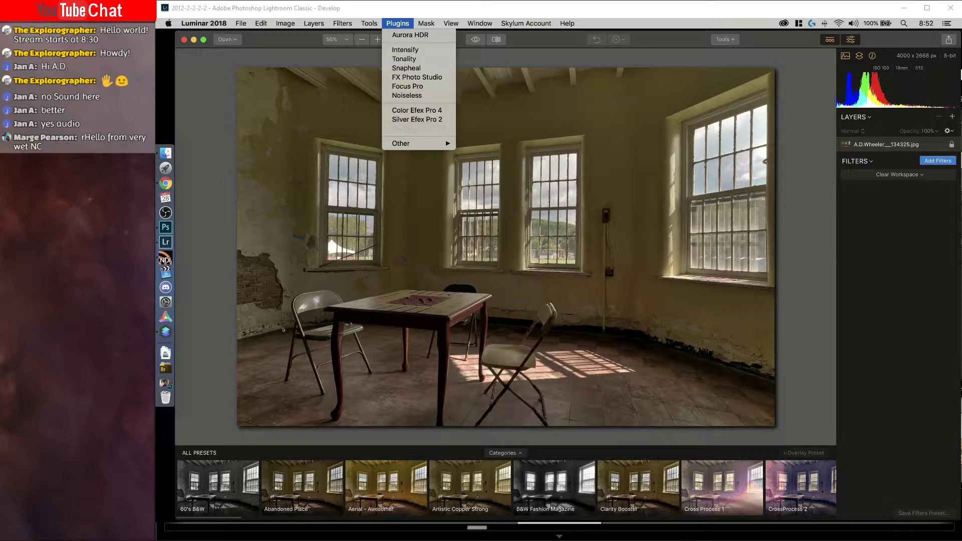
{"action": "mouse_move", "coordinate": [420, 143]}
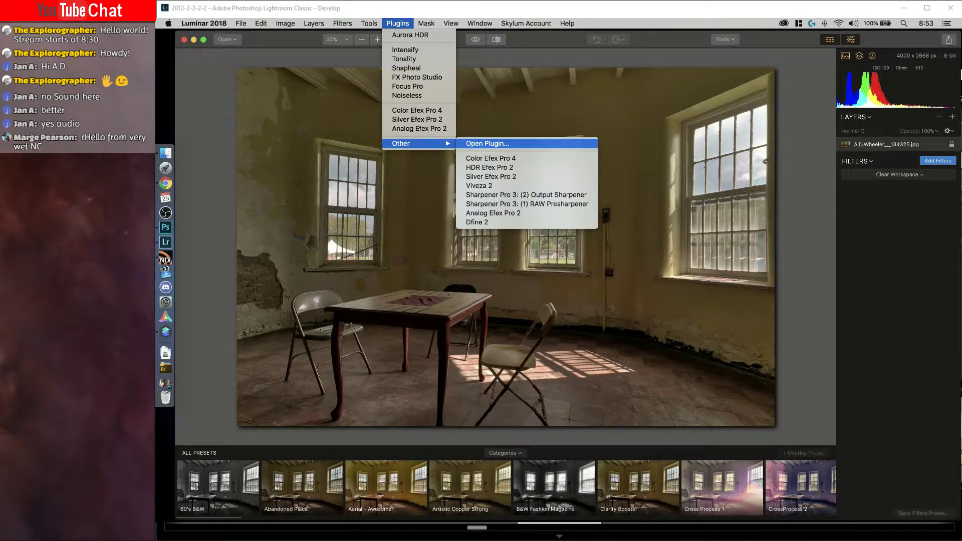
{"action": "key", "text": "Return"}
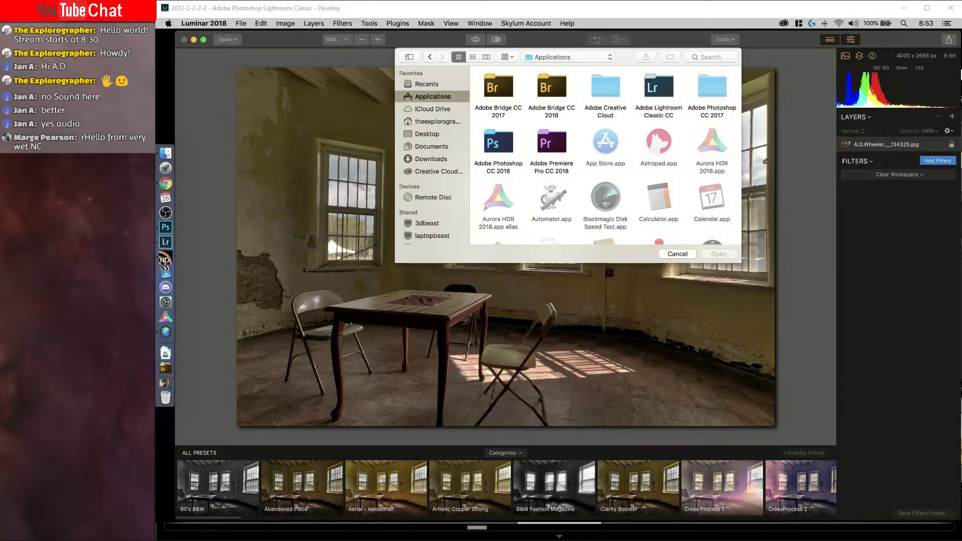
{"action": "left_click", "coordinate": [711, 87]}
{"action": "key", "text": "Return"}
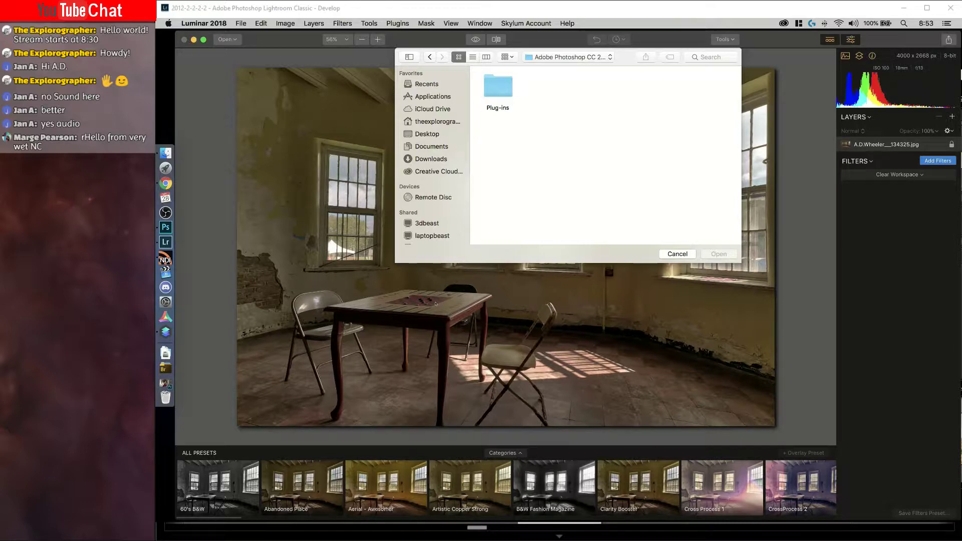
{"action": "double_click", "coordinate": [497, 86]}
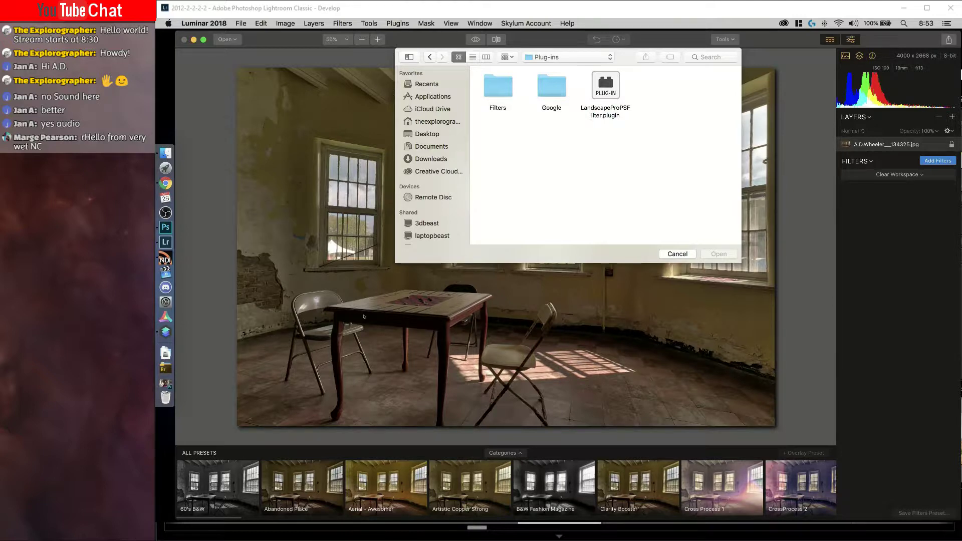
{"action": "key", "text": "Escape"}
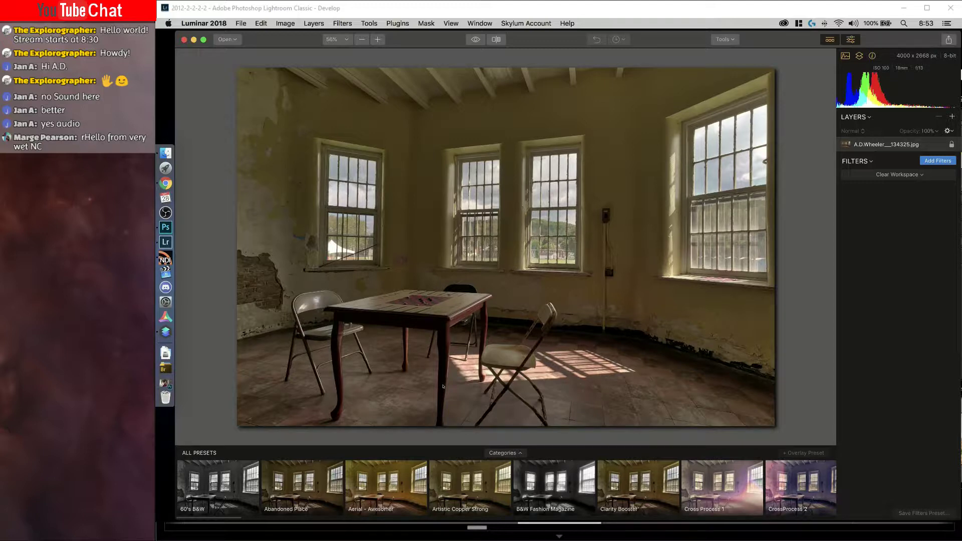
- Review Luminar's available plug-ins and examine the Google folder inside Photoshop's Plug-ins folder without opening one
{"action": "left_click", "coordinate": [398, 23]}
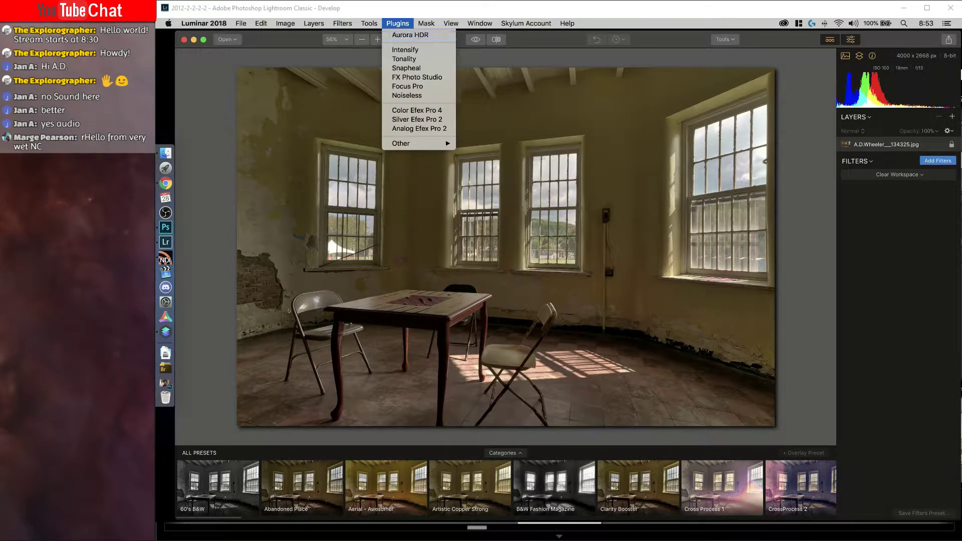
{"action": "key", "text": "Down"}
{"action": "key", "text": "Down"}
{"action": "key", "text": "Down"}
{"action": "key", "text": "Down"}
{"action": "key", "text": "Down"}
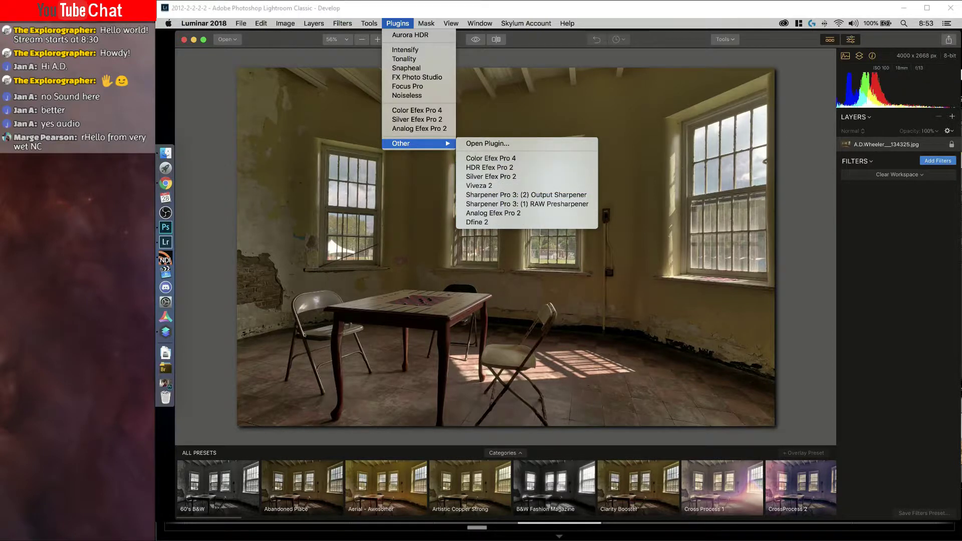
{"action": "key", "text": "Left"}
{"action": "key", "text": "Right"}
{"action": "key", "text": "Down"}
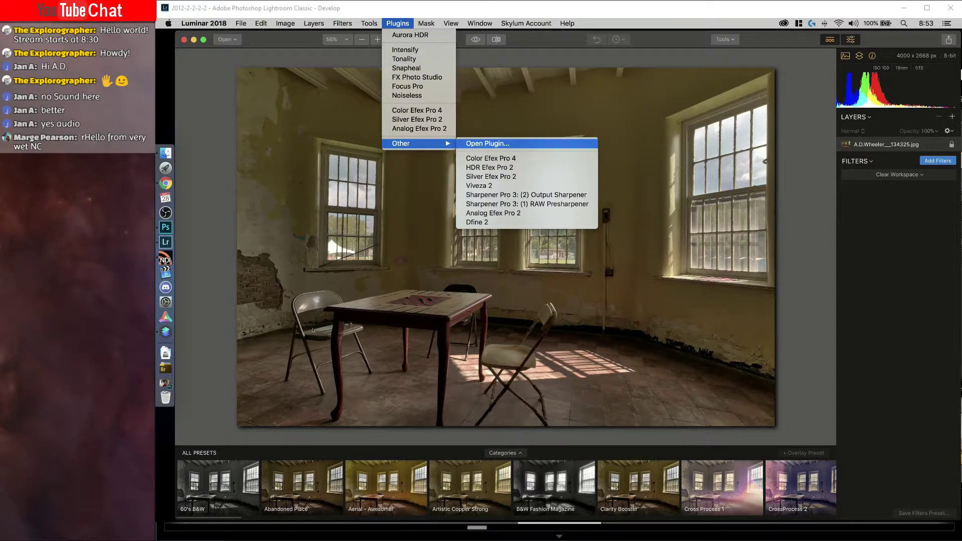
{"action": "key", "text": "Return"}
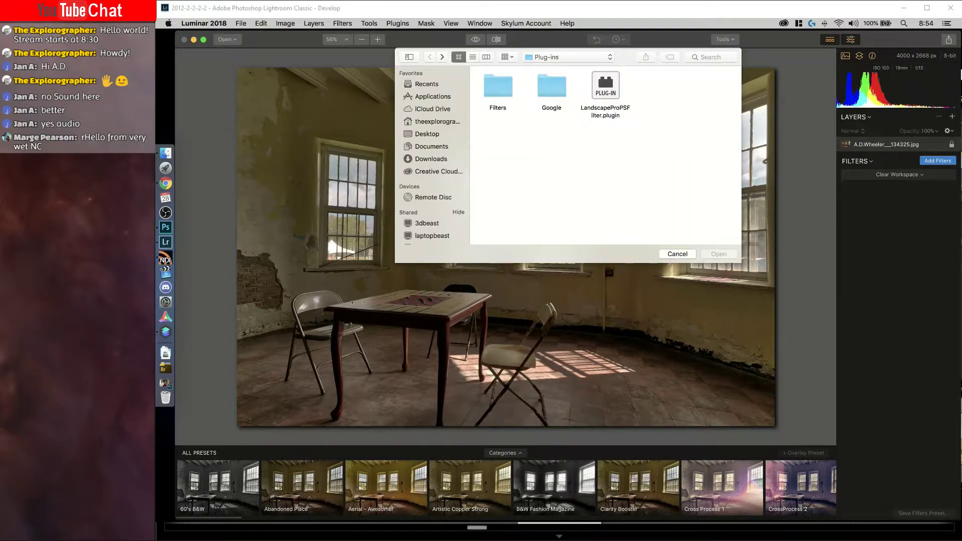
{"action": "key", "text": "g"}
{"action": "key", "text": "Return"}
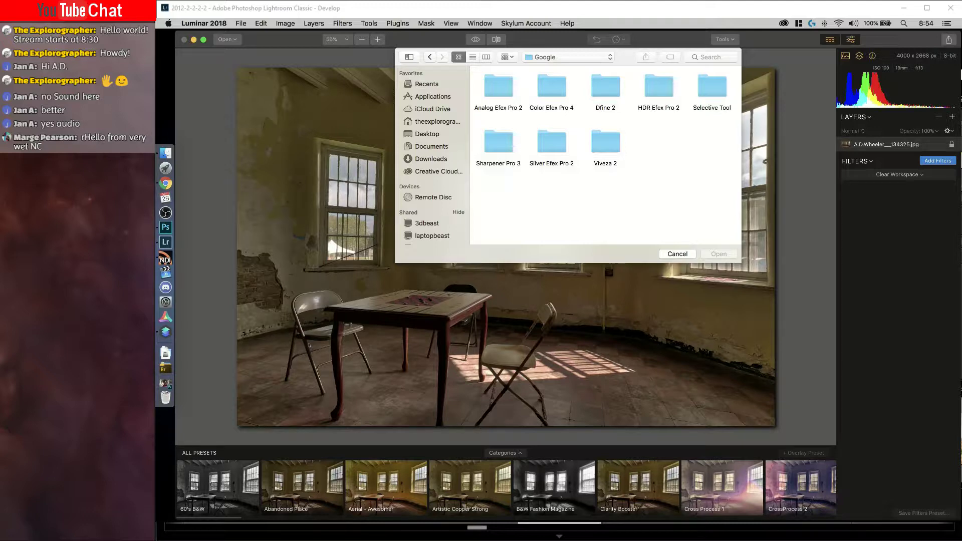
{"action": "key", "text": "Escape"}
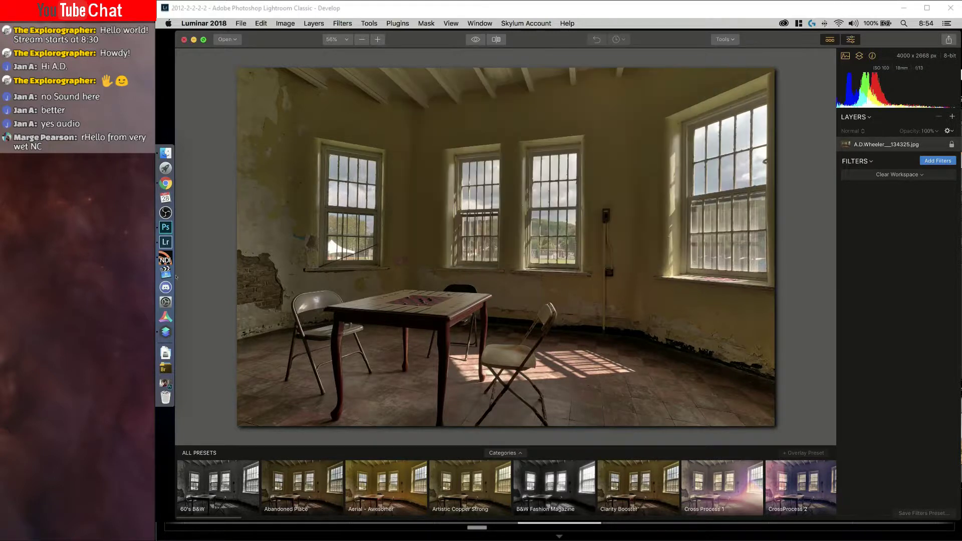
- Minimize and restore Luminar, and launch the Color Efex Pro 4 plug-in on the room interior photo
{"action": "key", "text": "super+m"}
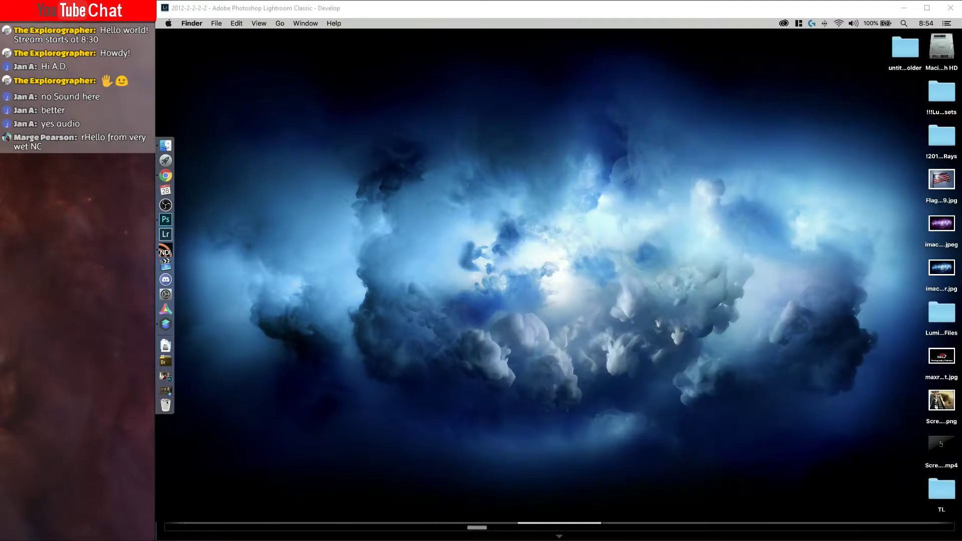
{"action": "left_click", "coordinate": [166, 324]}
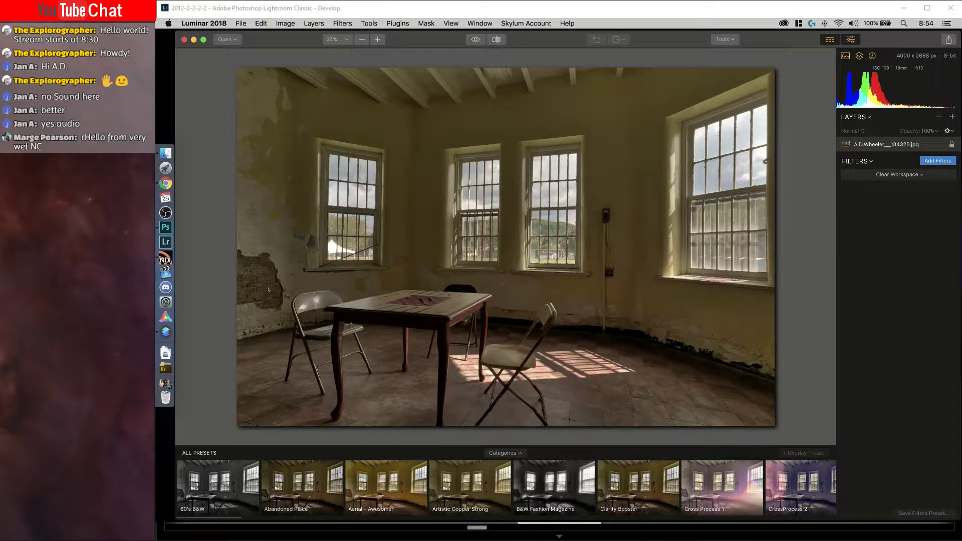
{"action": "left_click", "coordinate": [397, 23]}
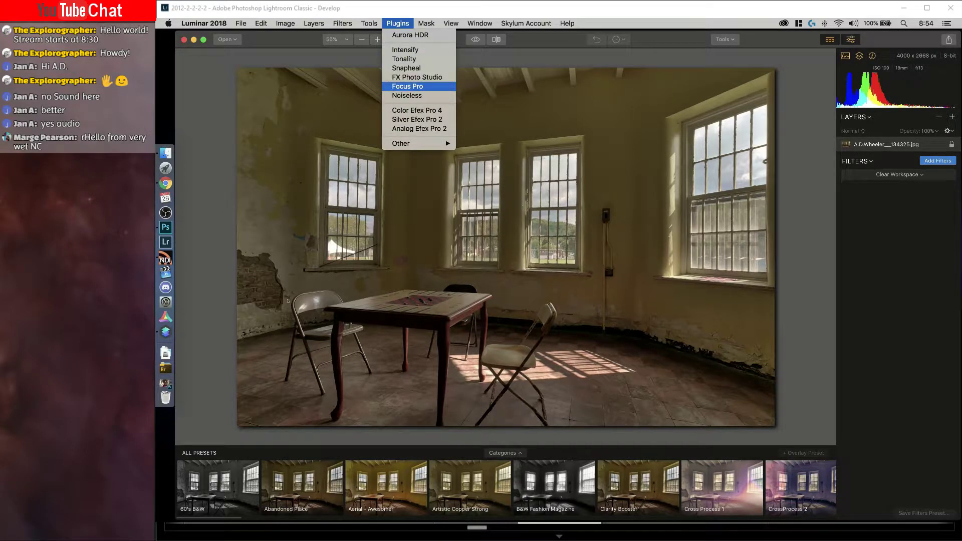
{"action": "key", "text": "Up"}
{"action": "key", "text": "Up"}
{"action": "key", "text": "Up"}
{"action": "key", "text": "Down"}
{"action": "key", "text": "Up"}
{"action": "key", "text": "Down"}
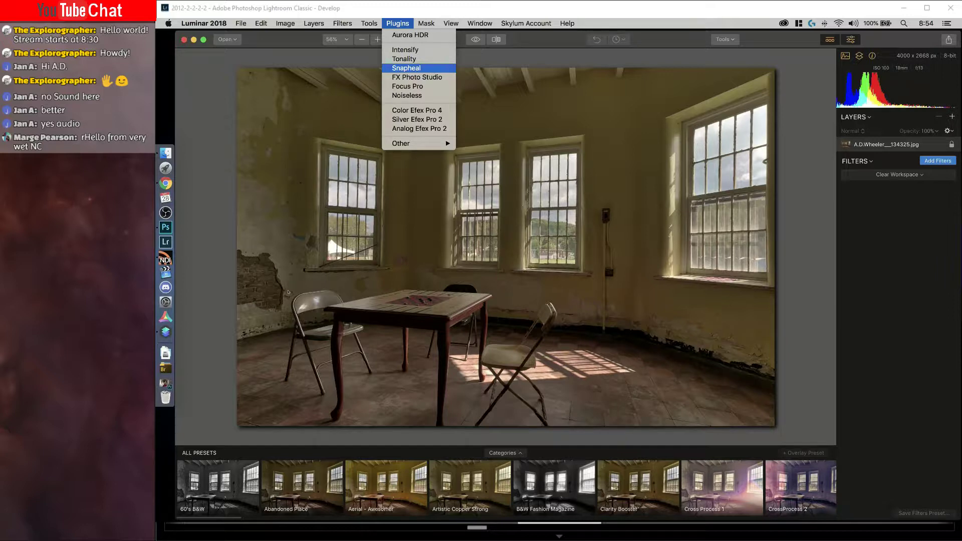
{"action": "key", "text": "Down"}
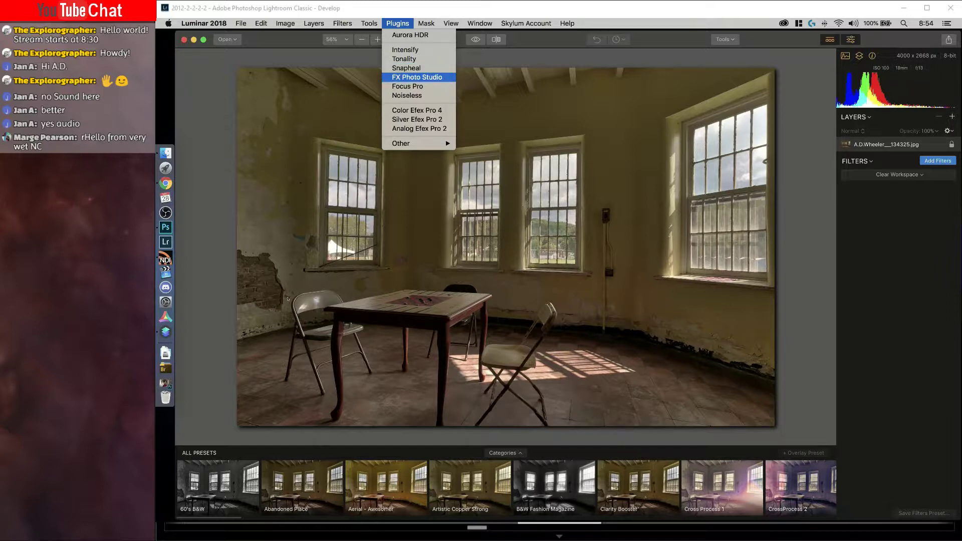
{"action": "key", "text": "Down"}
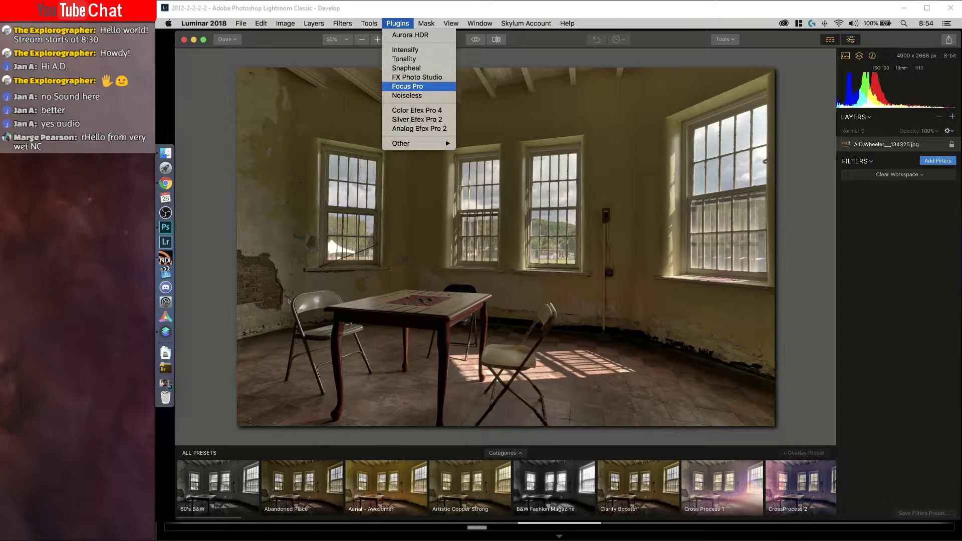
{"action": "key", "text": "Down"}
{"action": "key", "text": "Right"}
{"action": "key", "text": "Return"}
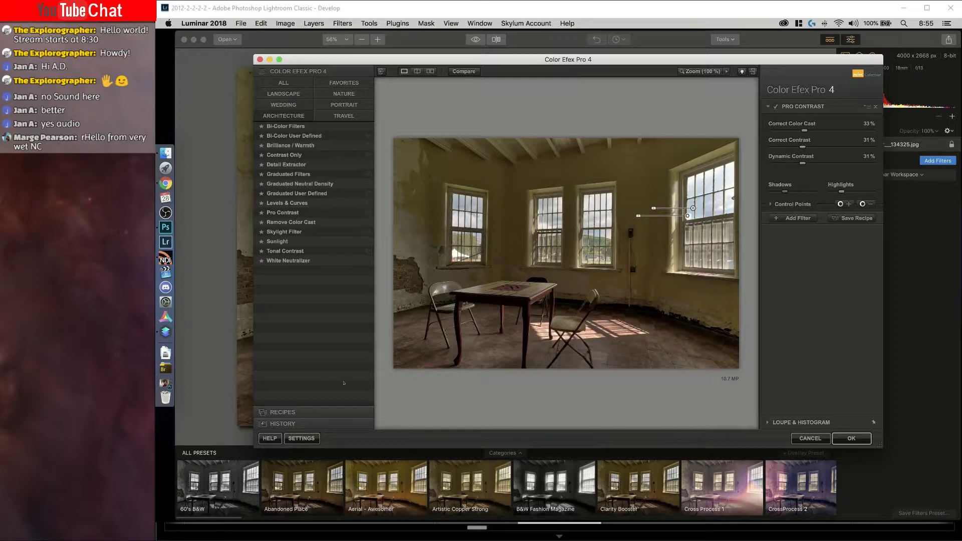
- Try the Graduated Fog and Graduated Filters effects in Color Efex Pro 4 and apply Pro Contrast to the photo
{"action": "left_click", "coordinate": [290, 231]}
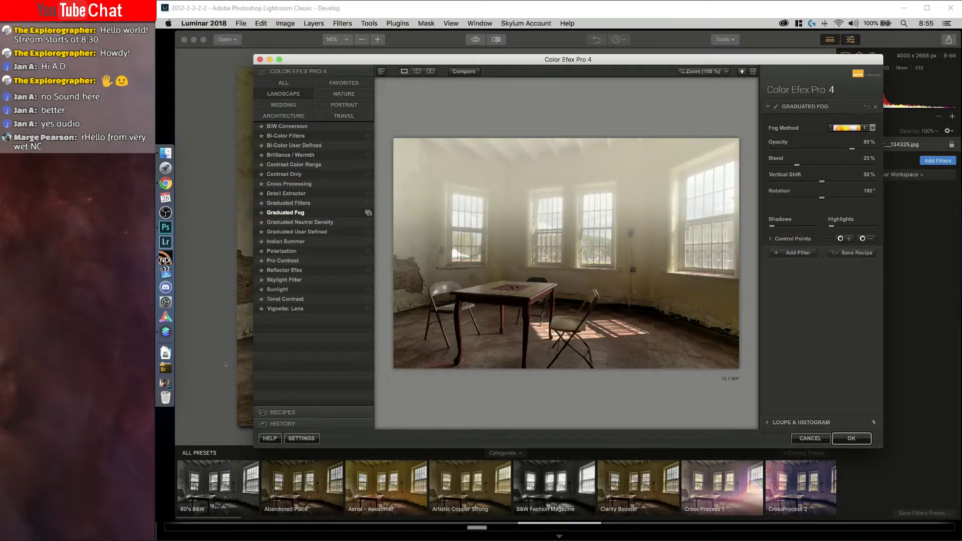
{"action": "left_click", "coordinate": [289, 203]}
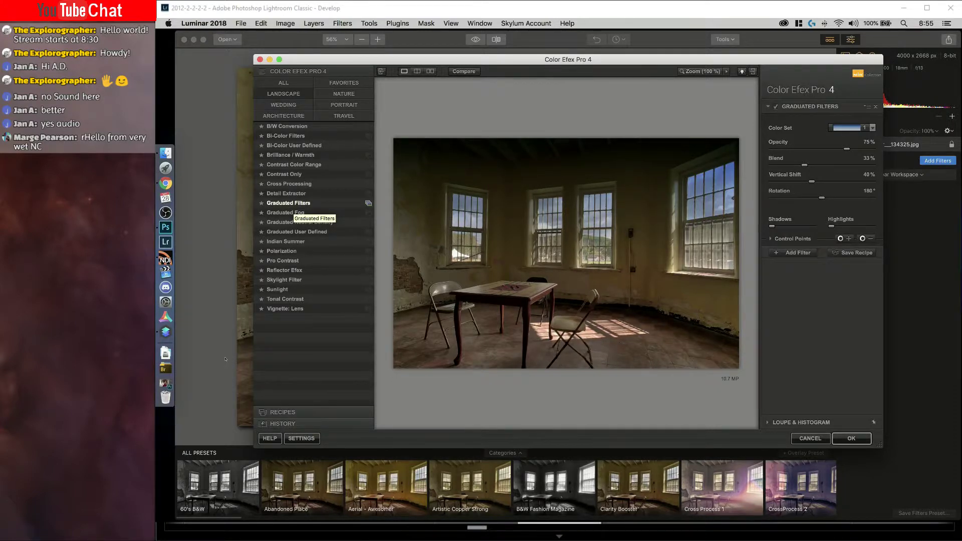
{"action": "left_click", "coordinate": [283, 261]}
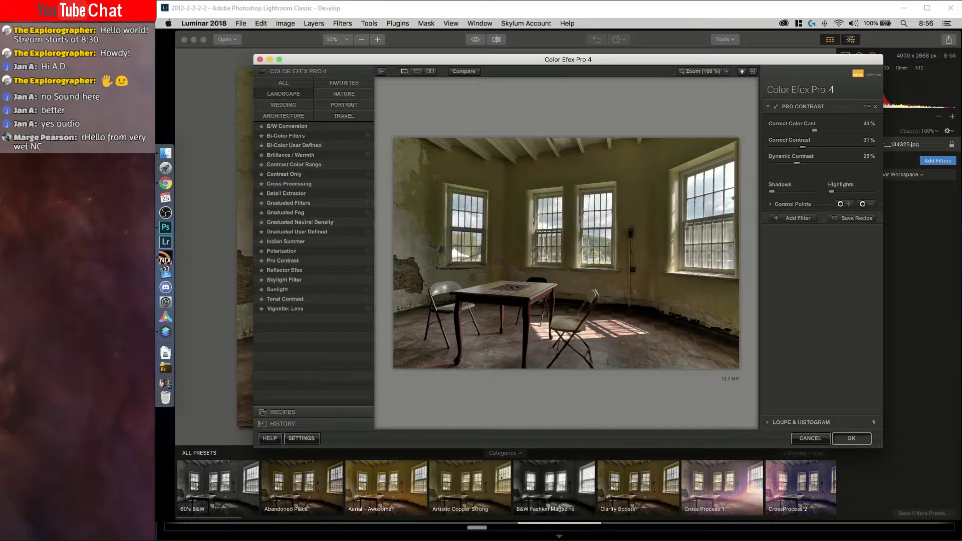
{"action": "key", "text": "Return"}
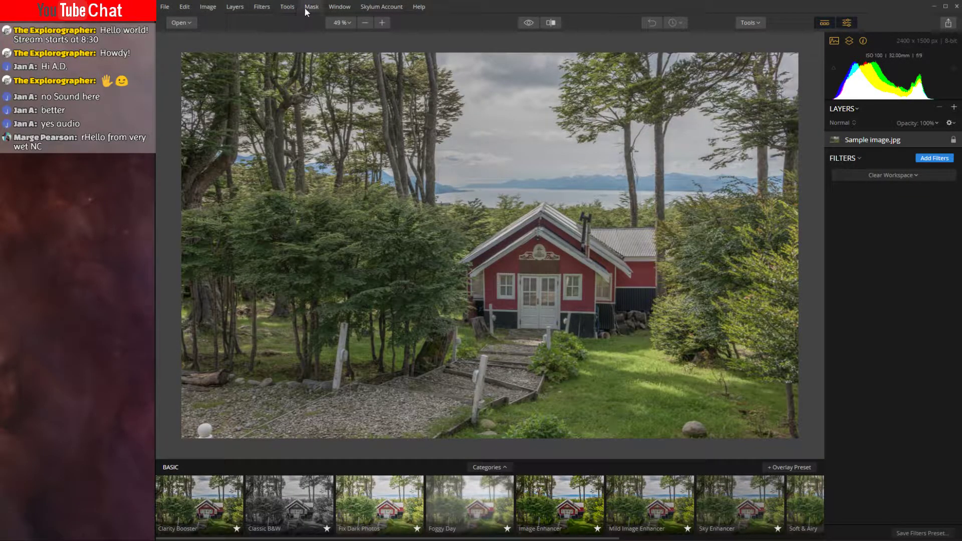
{"action": "left_click", "coordinate": [417, 7]}
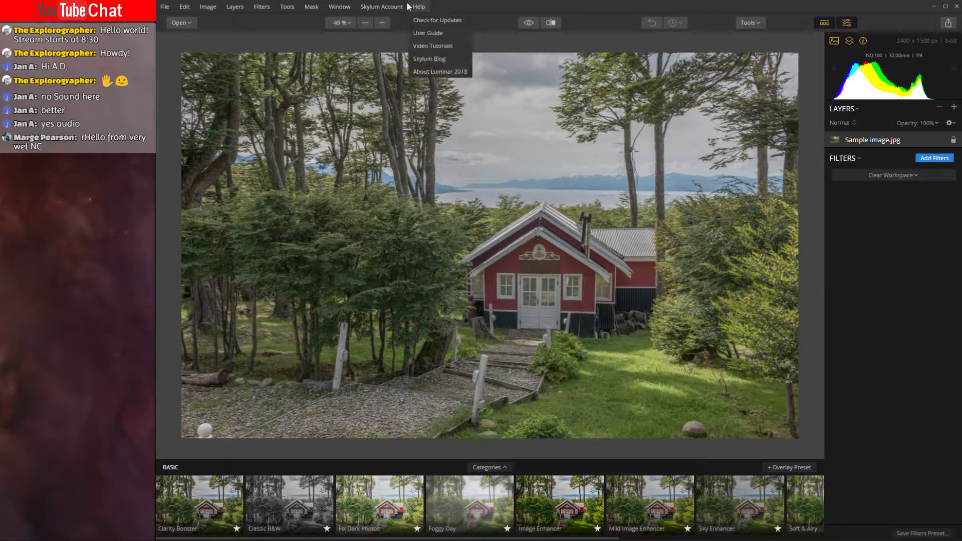
{"action": "mouse_move", "coordinate": [383, 11]}
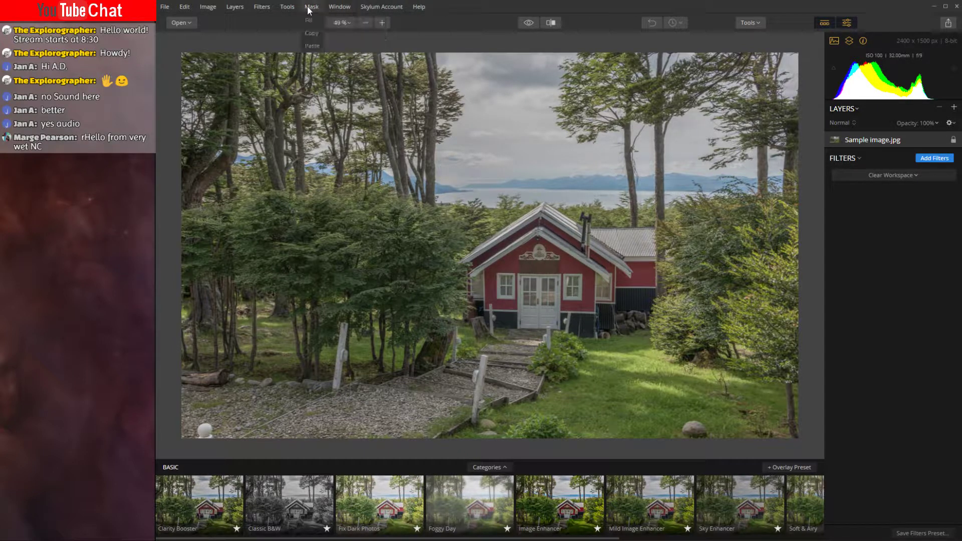
{"action": "mouse_move", "coordinate": [294, 7]}
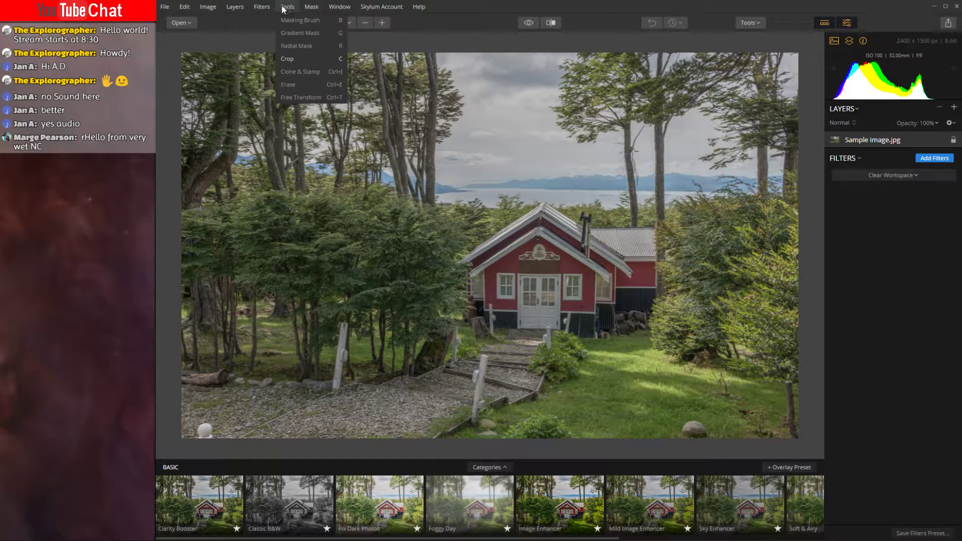
{"action": "mouse_move", "coordinate": [245, 11]}
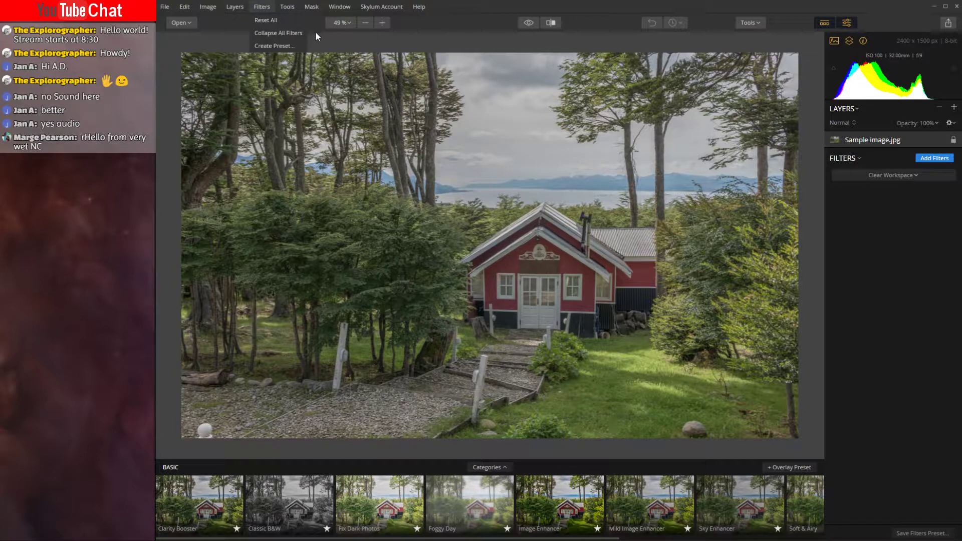
{"action": "mouse_move", "coordinate": [212, 11]}
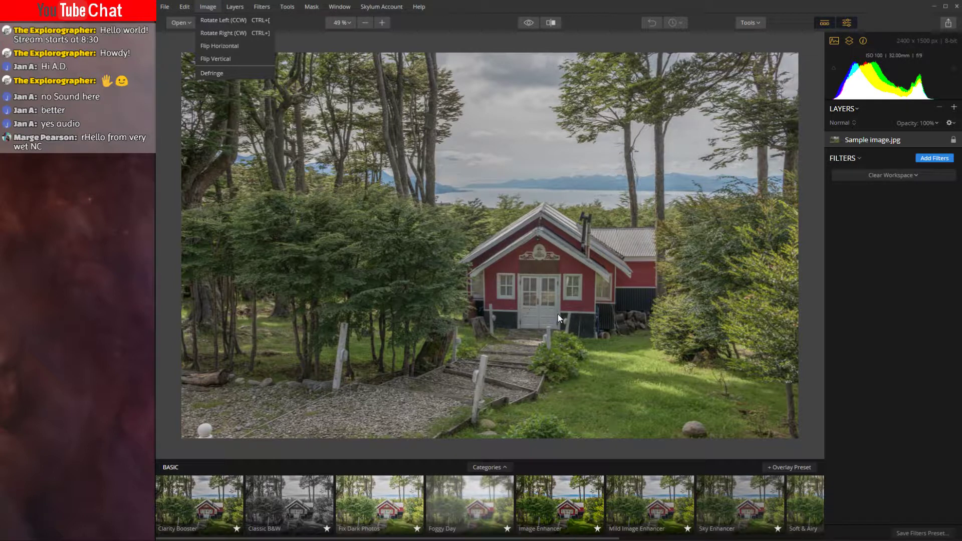
{"action": "left_click", "coordinate": [829, 262]}
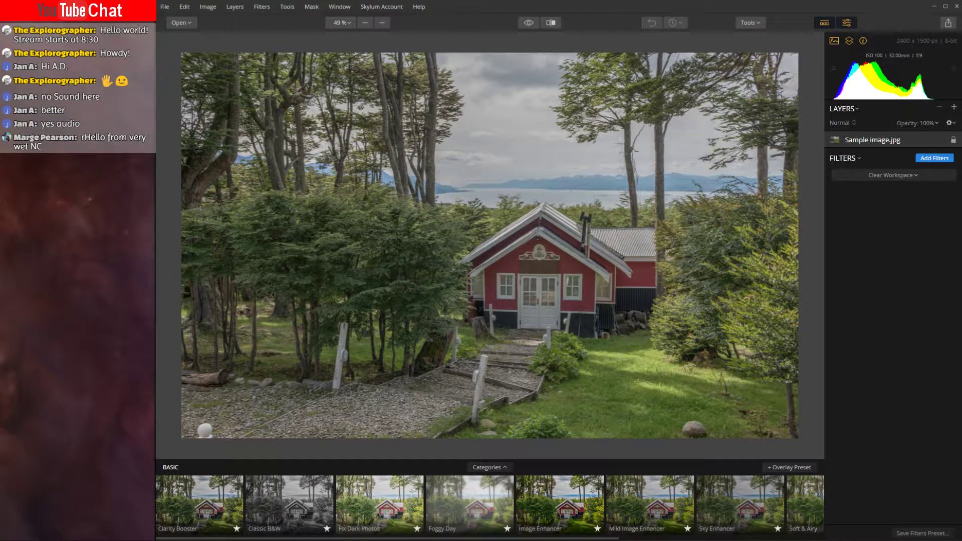
- View the About Luminar 2018 information, highlight the activation key in it, and close the information window
{"action": "left_click", "coordinate": [420, 7]}
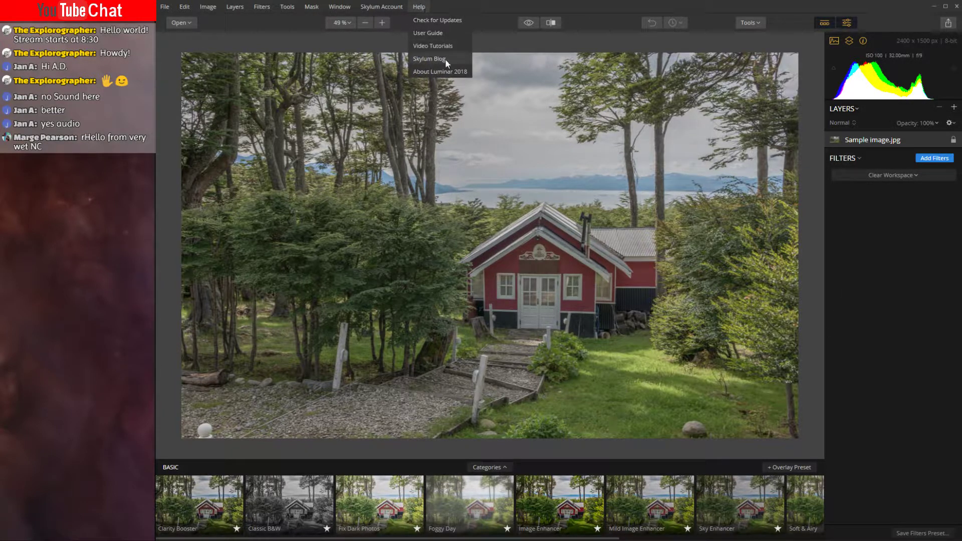
{"action": "left_click", "coordinate": [449, 72]}
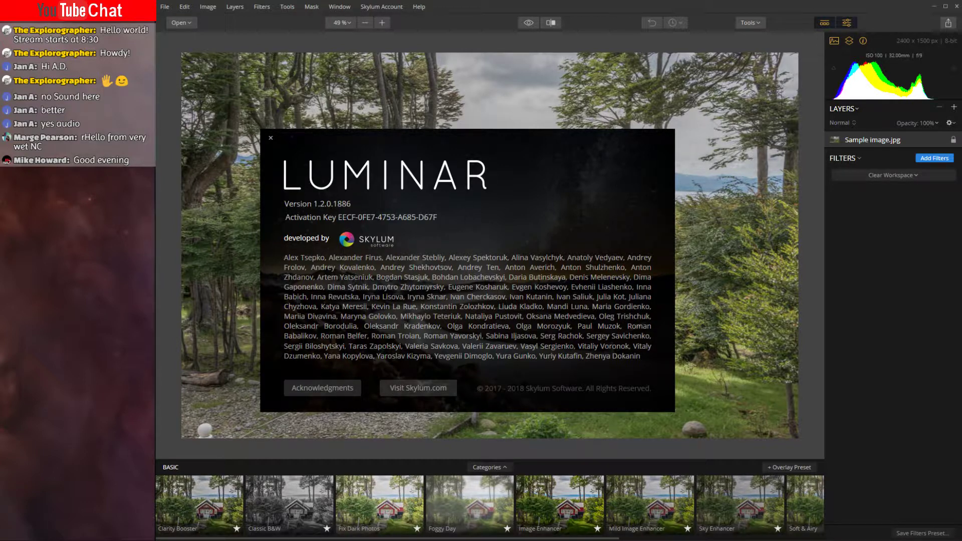
{"action": "double_click", "coordinate": [396, 217]}
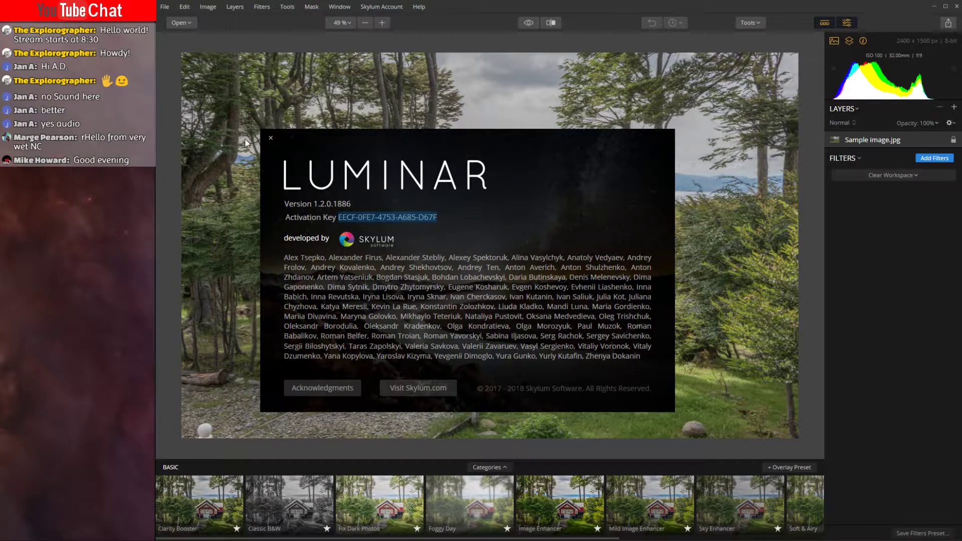
{"action": "left_click", "coordinate": [272, 138]}
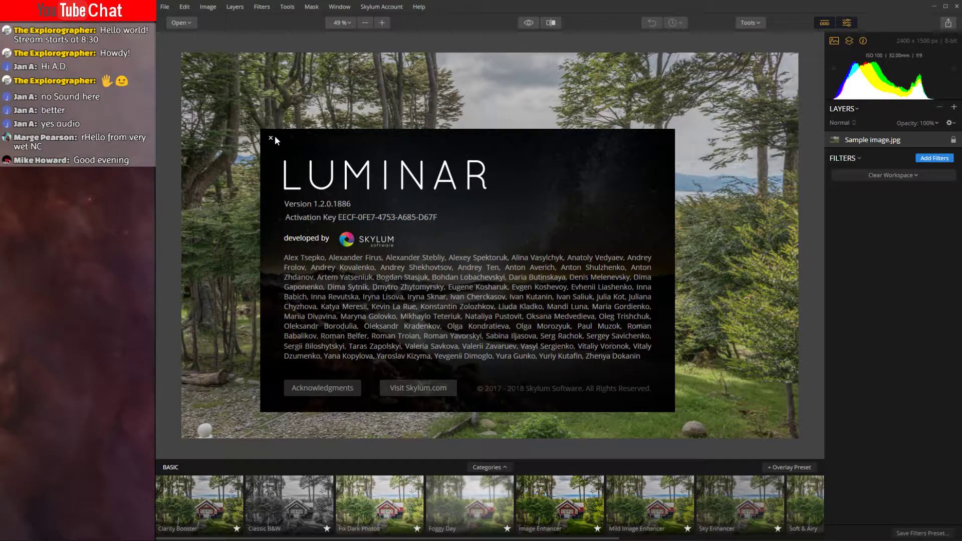
{"action": "left_click", "coordinate": [271, 138]}
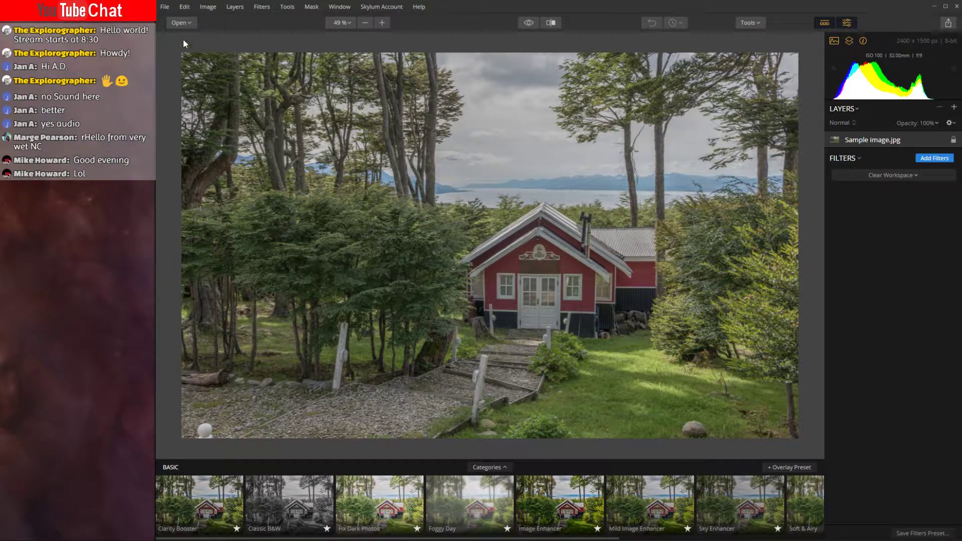
- Switch to Lightroom Classic and change from the Develop module to the Library grid
{"action": "left_click", "coordinate": [185, 20]}
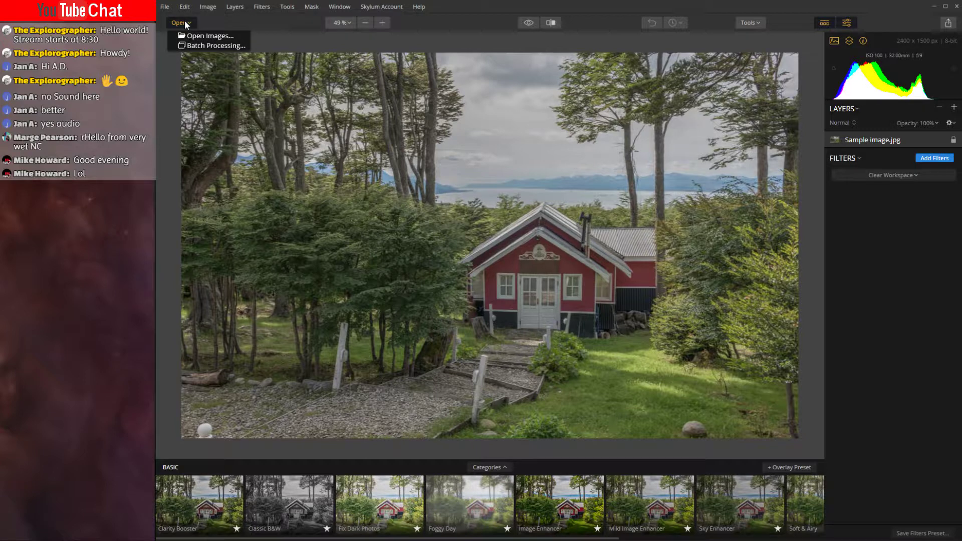
{"action": "key", "text": "alt+Tab"}
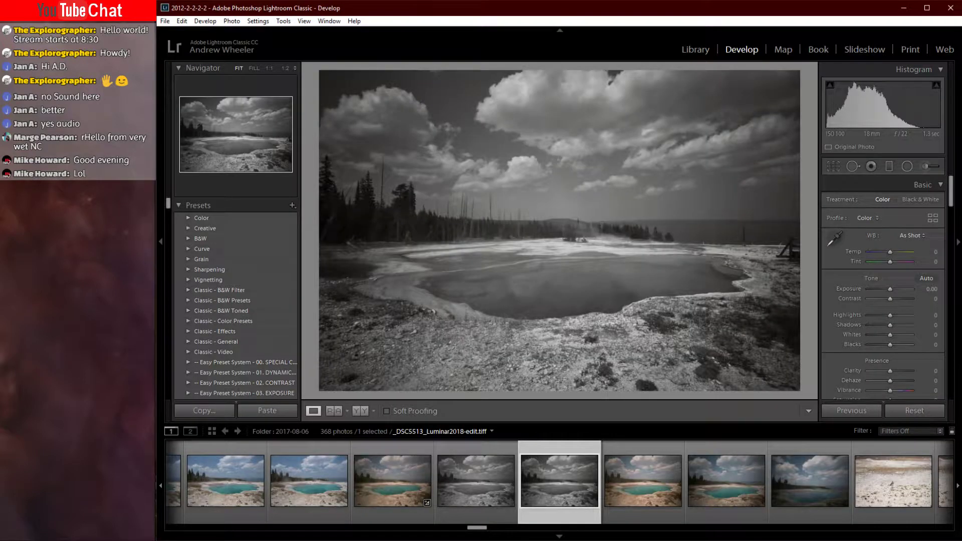
{"action": "scroll", "coordinate": [256, 357], "scroll_direction": "down", "scroll_amount": 5}
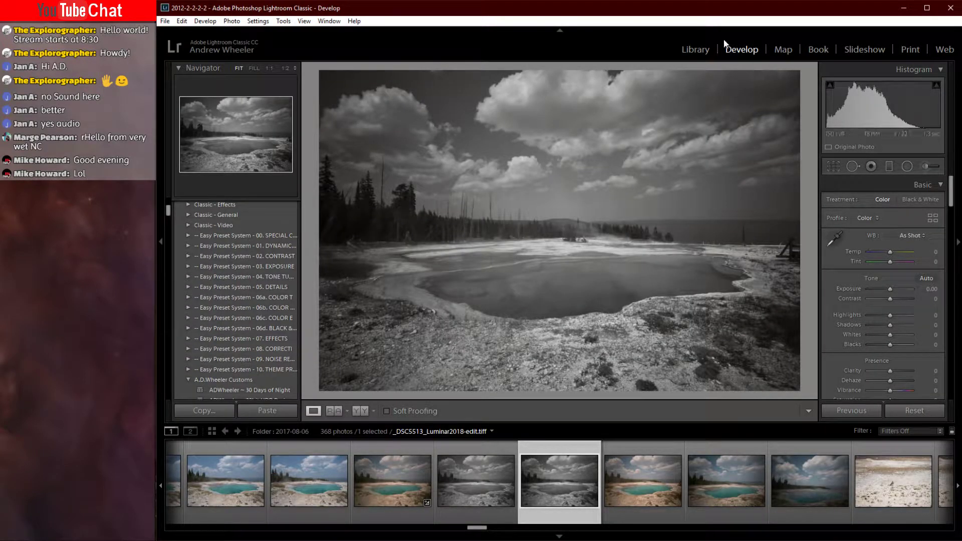
{"action": "left_click", "coordinate": [693, 49]}
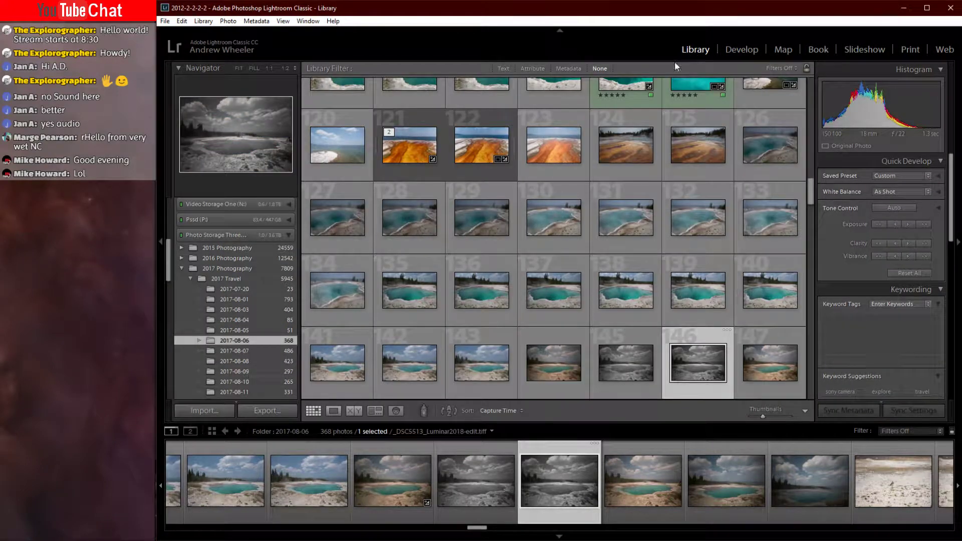
- Browse the 2017 photo folders, view Paradise Lost III, and open the Tala folder under 2017 Urbex
{"action": "scroll", "coordinate": [656, 95], "scroll_direction": "down", "scroll_amount": 5}
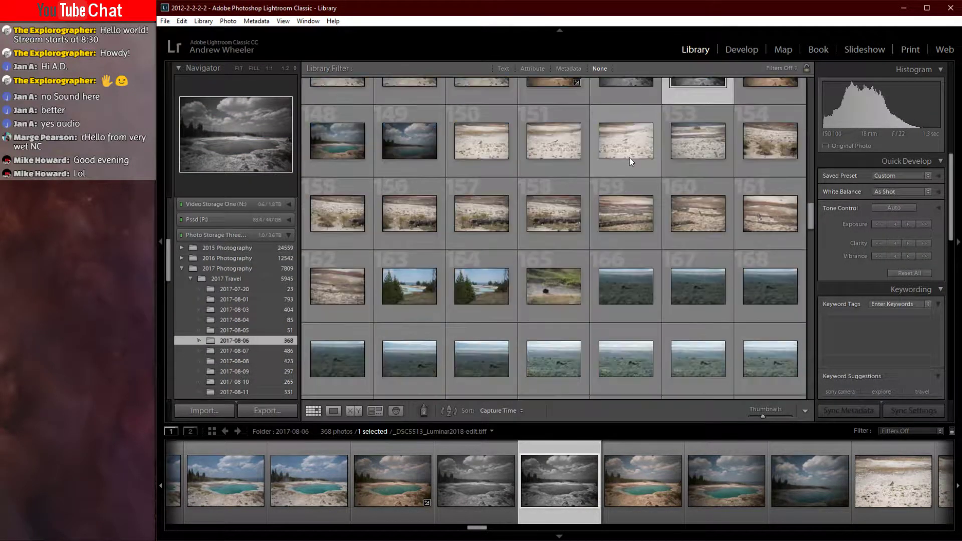
{"action": "scroll", "coordinate": [630, 159], "scroll_direction": "down", "scroll_amount": 3}
{"action": "scroll", "coordinate": [263, 304], "scroll_direction": "down", "scroll_amount": 3}
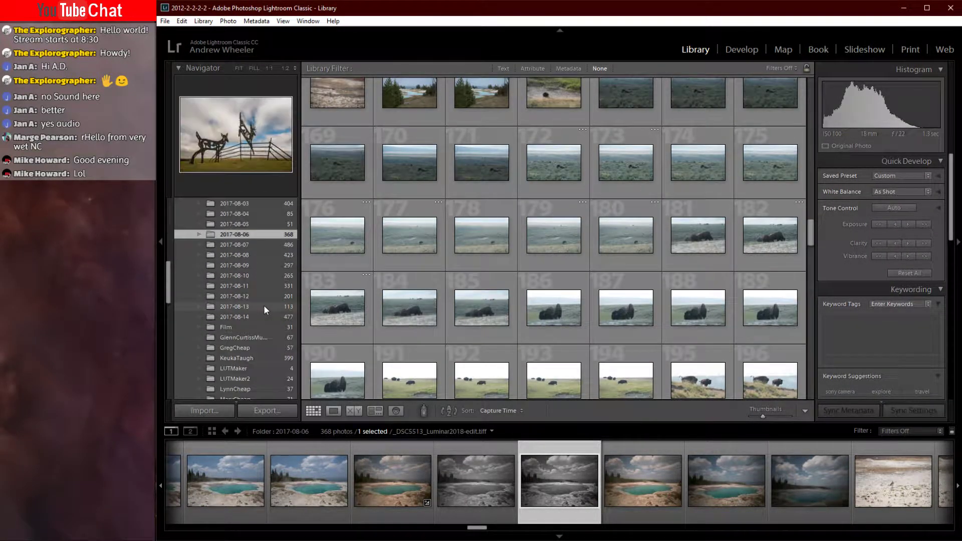
{"action": "scroll", "coordinate": [264, 305], "scroll_direction": "down", "scroll_amount": 2}
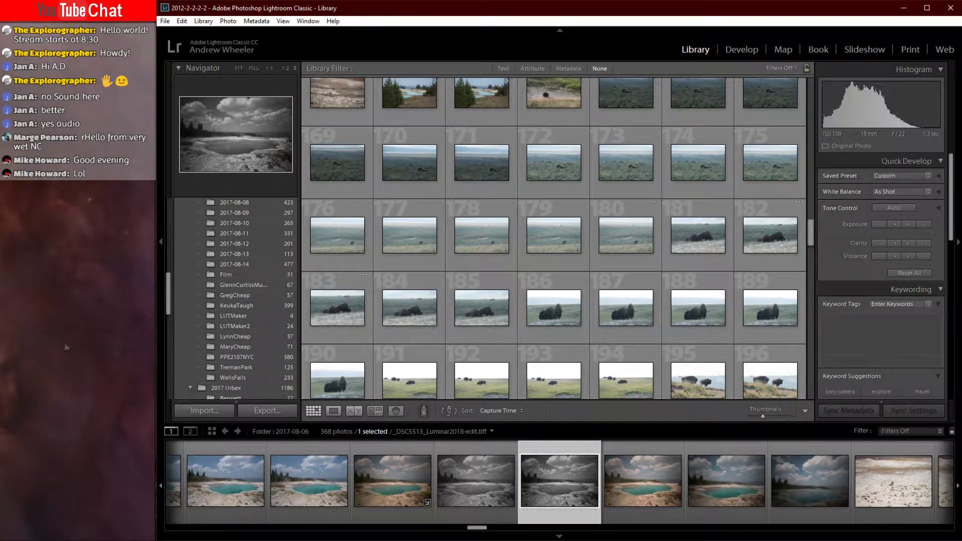
{"action": "scroll", "coordinate": [229, 351], "scroll_direction": "down", "scroll_amount": 2}
{"action": "scroll", "coordinate": [247, 375], "scroll_direction": "down", "scroll_amount": 2}
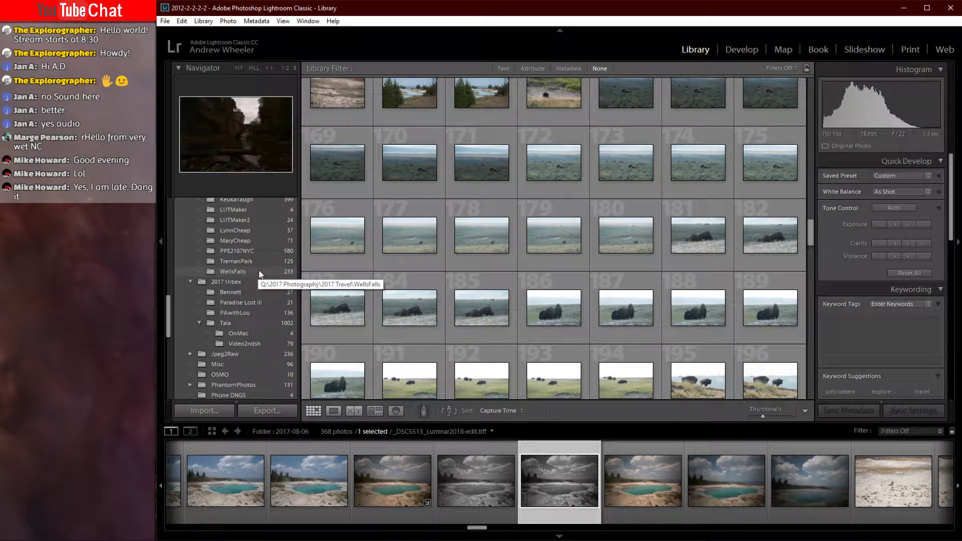
{"action": "left_click", "coordinate": [245, 304]}
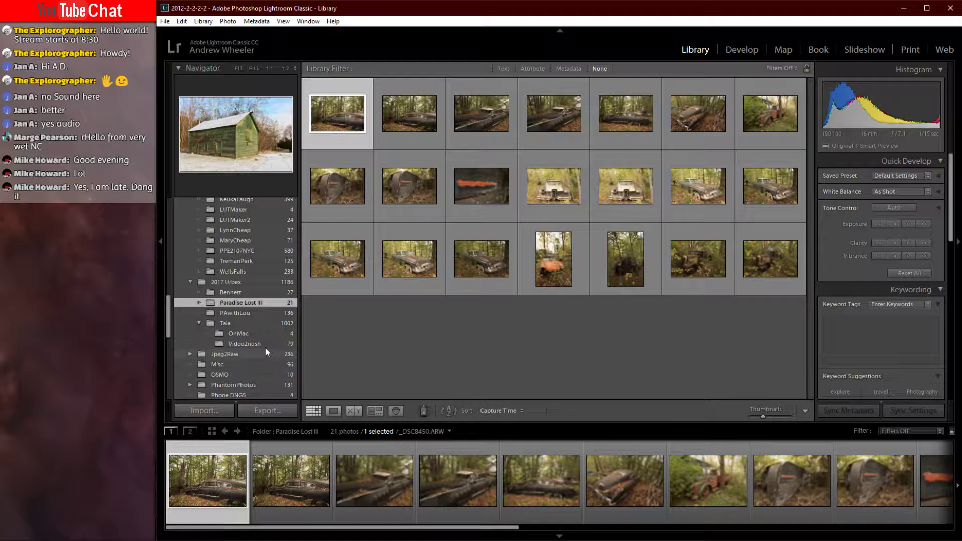
{"action": "left_click", "coordinate": [247, 323]}
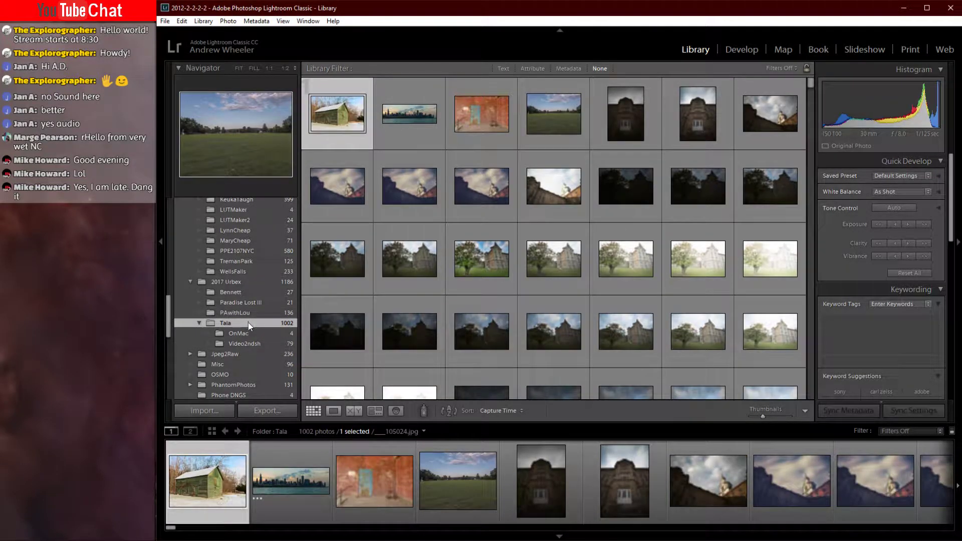
- View the green-and-sepia-toned photo of the building with the clock tower enlarged, and return to the thumbnail grid
{"action": "scroll", "coordinate": [512, 230], "scroll_direction": "down", "scroll_amount": 2}
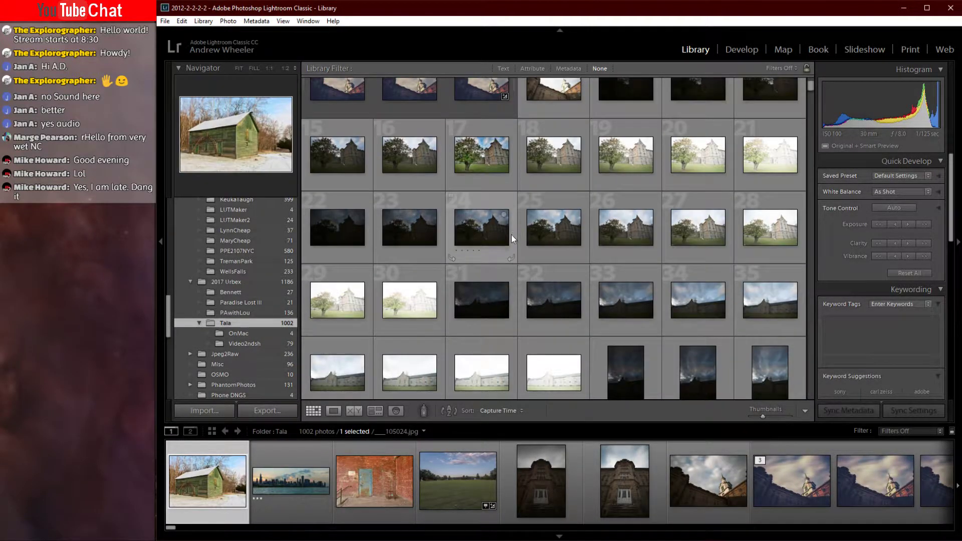
{"action": "scroll", "coordinate": [511, 234], "scroll_direction": "down", "scroll_amount": 6}
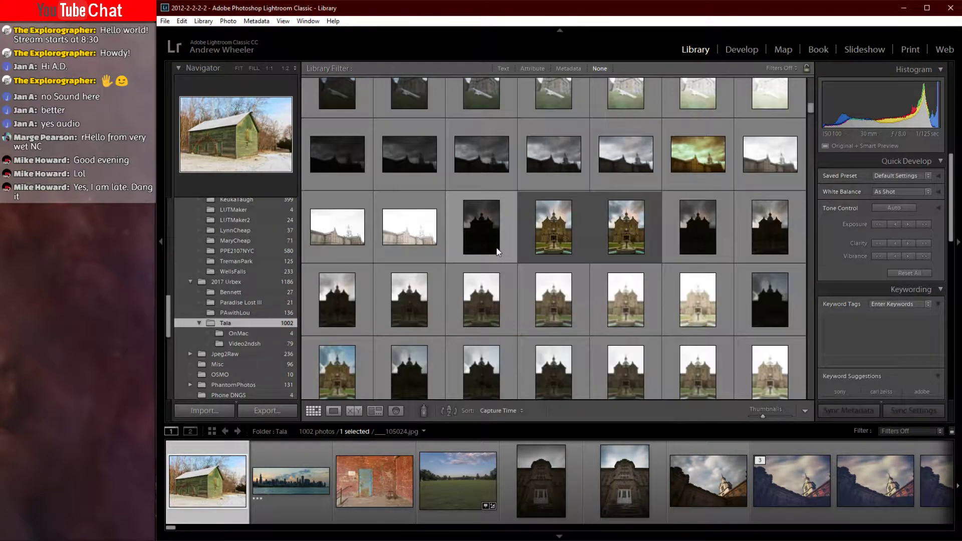
{"action": "double_click", "coordinate": [698, 155]}
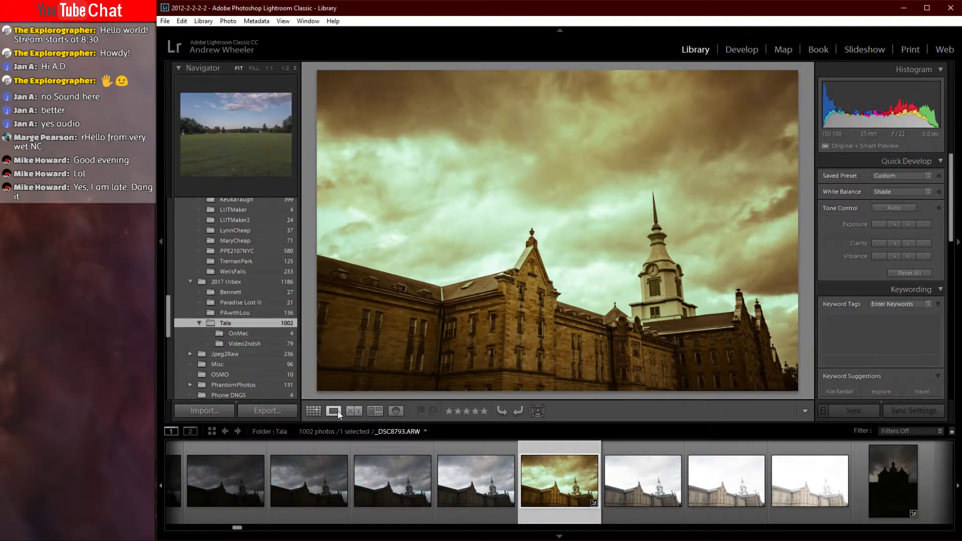
{"action": "left_click", "coordinate": [313, 410]}
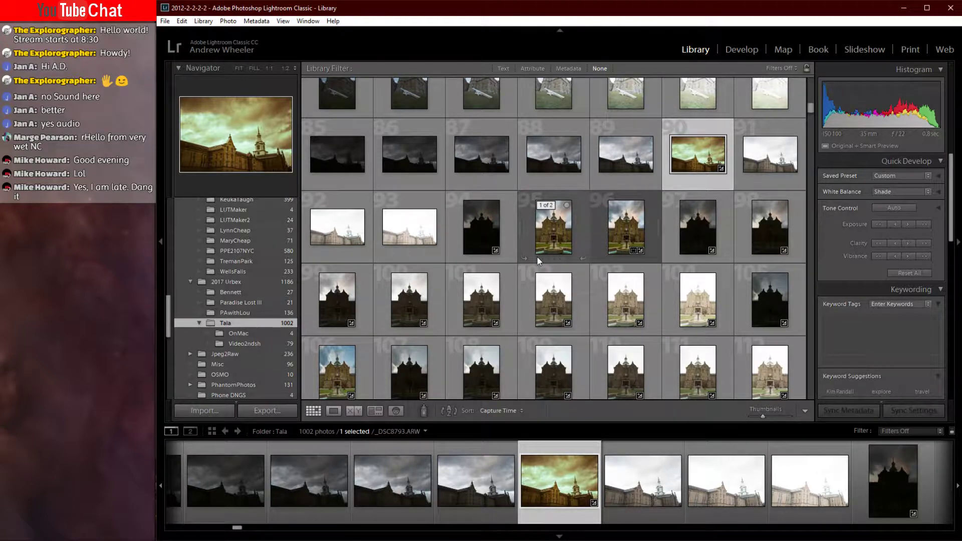
- Look through the Tala folder's thumbnails, from the clock-tower exteriors to the interior shots and black-and-white portraits
{"action": "scroll", "coordinate": [576, 257], "scroll_direction": "down", "scroll_amount": 5}
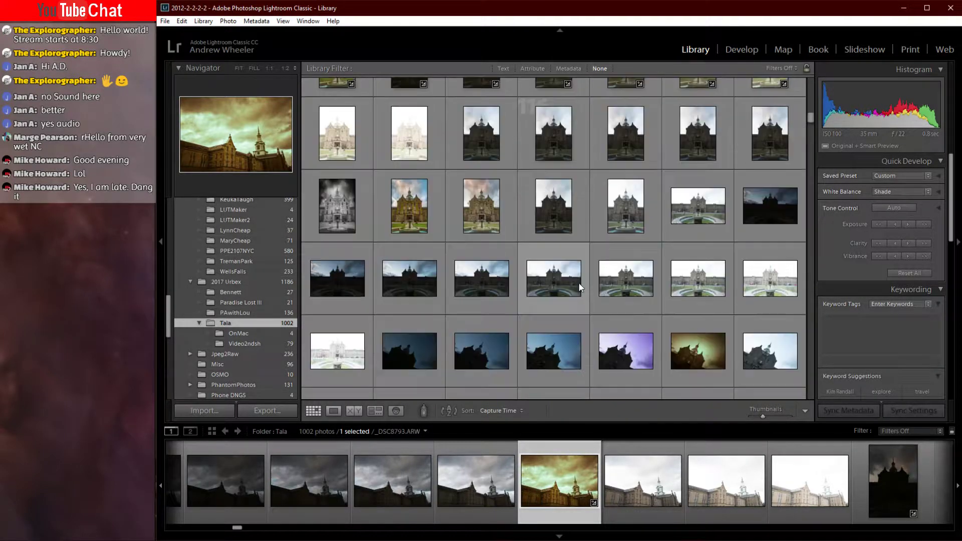
{"action": "scroll", "coordinate": [579, 287], "scroll_direction": "down", "scroll_amount": 2}
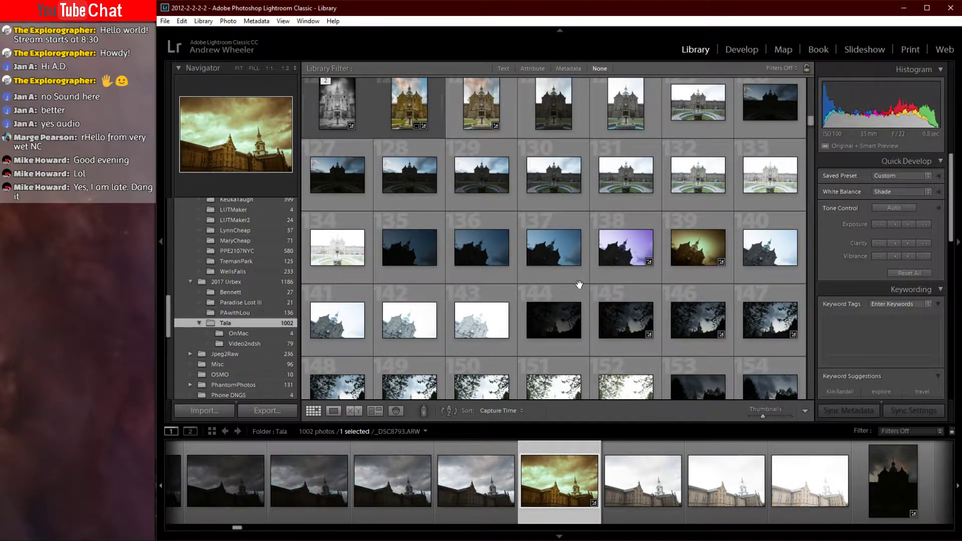
{"action": "scroll", "coordinate": [579, 285], "scroll_direction": "down", "scroll_amount": 2}
{"action": "scroll", "coordinate": [539, 280], "scroll_direction": "down", "scroll_amount": 2}
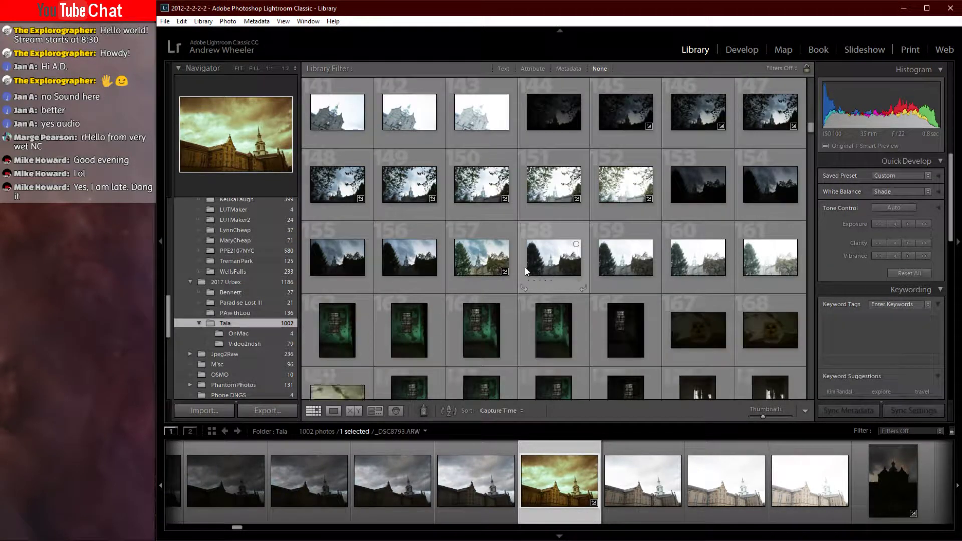
{"action": "scroll", "coordinate": [635, 304], "scroll_direction": "down", "scroll_amount": 2}
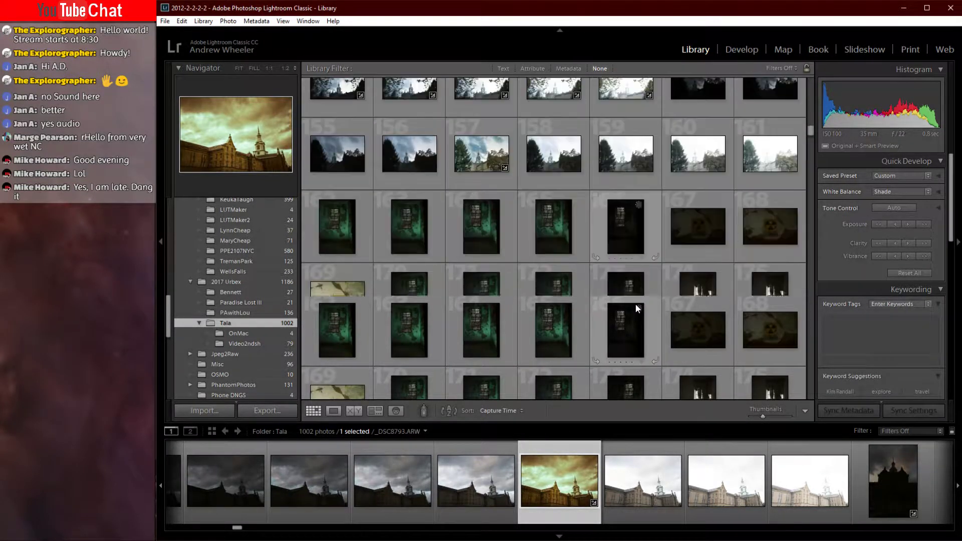
{"action": "scroll", "coordinate": [633, 308], "scroll_direction": "down", "scroll_amount": 4}
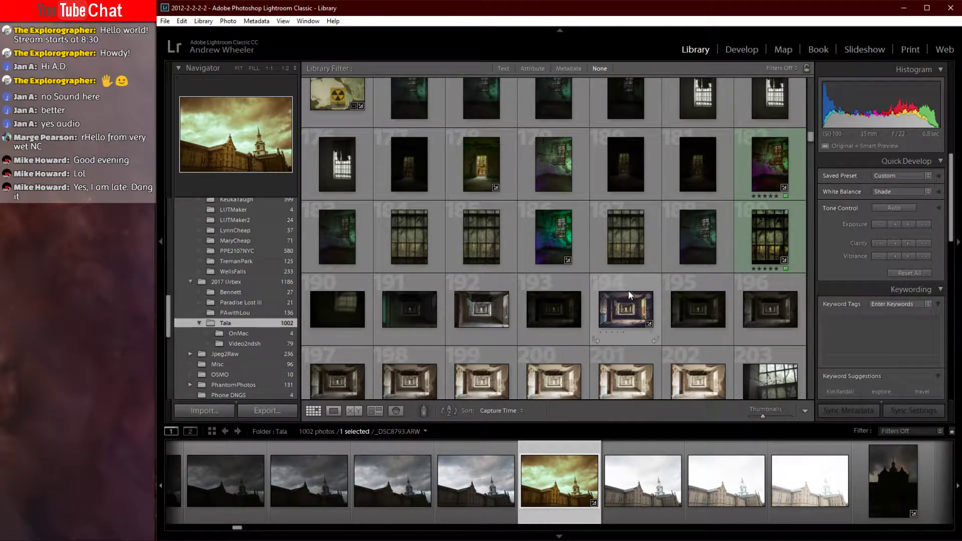
{"action": "scroll", "coordinate": [626, 296], "scroll_direction": "down", "scroll_amount": 3}
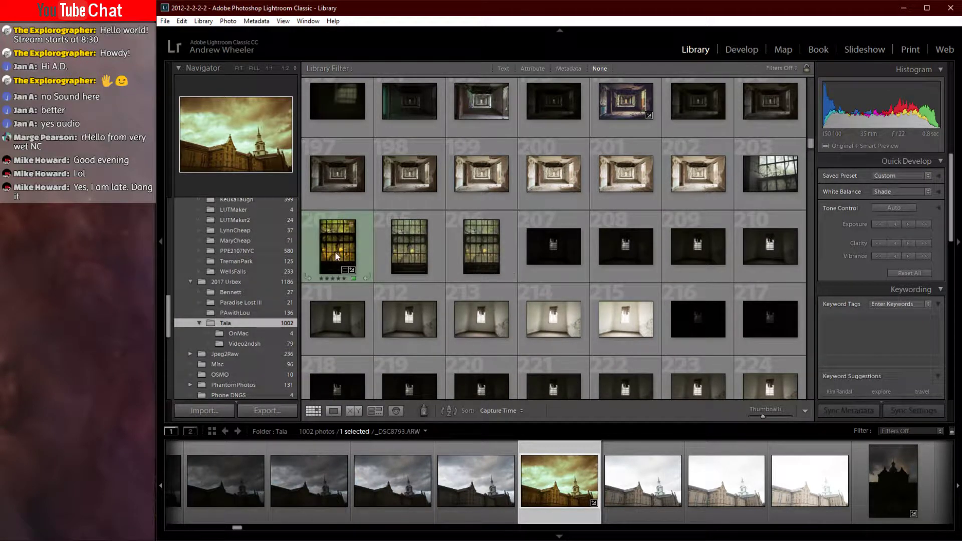
{"action": "scroll", "coordinate": [426, 260], "scroll_direction": "down", "scroll_amount": 2}
{"action": "scroll", "coordinate": [458, 277], "scroll_direction": "down", "scroll_amount": 10}
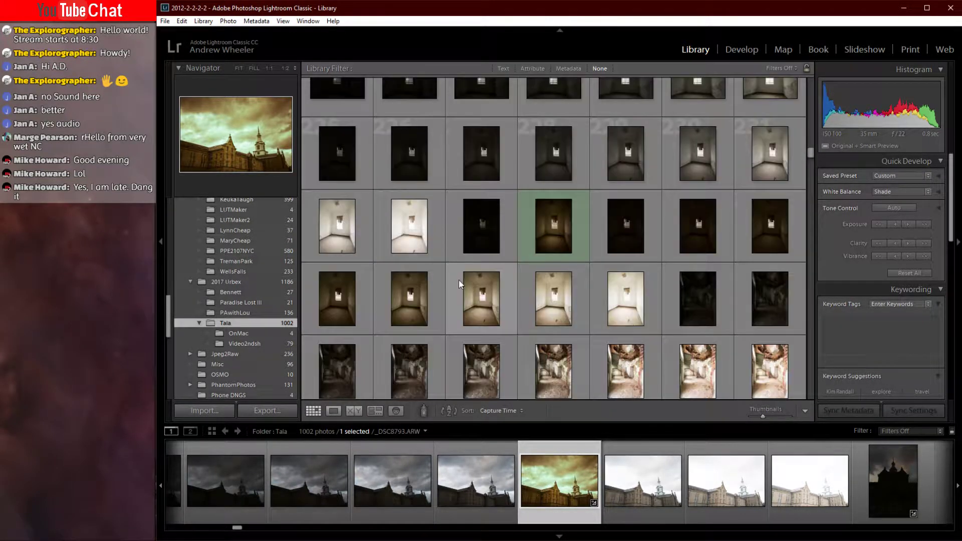
{"action": "scroll", "coordinate": [457, 279], "scroll_direction": "down", "scroll_amount": 5}
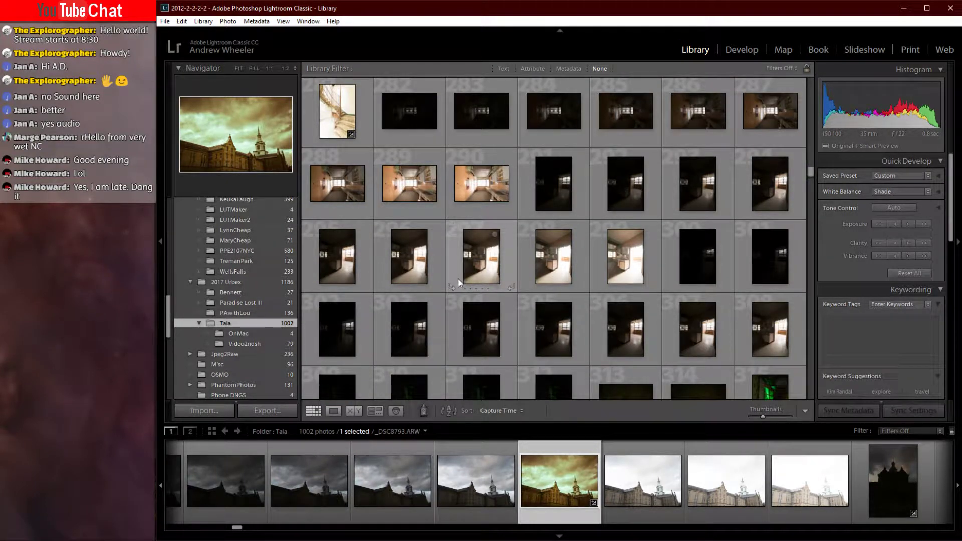
{"action": "scroll", "coordinate": [458, 277], "scroll_direction": "down", "scroll_amount": 10}
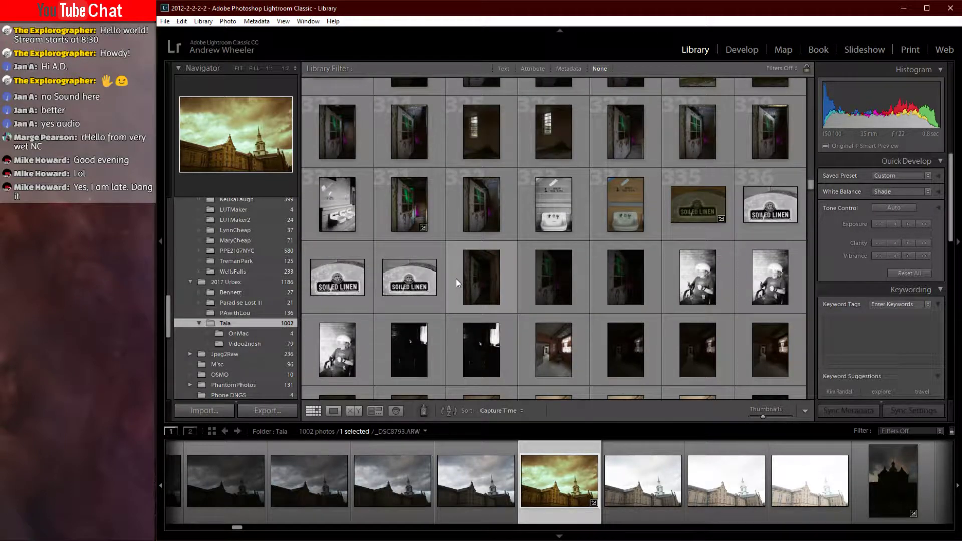
{"action": "scroll", "coordinate": [455, 261], "scroll_direction": "down", "scroll_amount": 5}
{"action": "scroll", "coordinate": [483, 246], "scroll_direction": "up", "scroll_amount": 3}
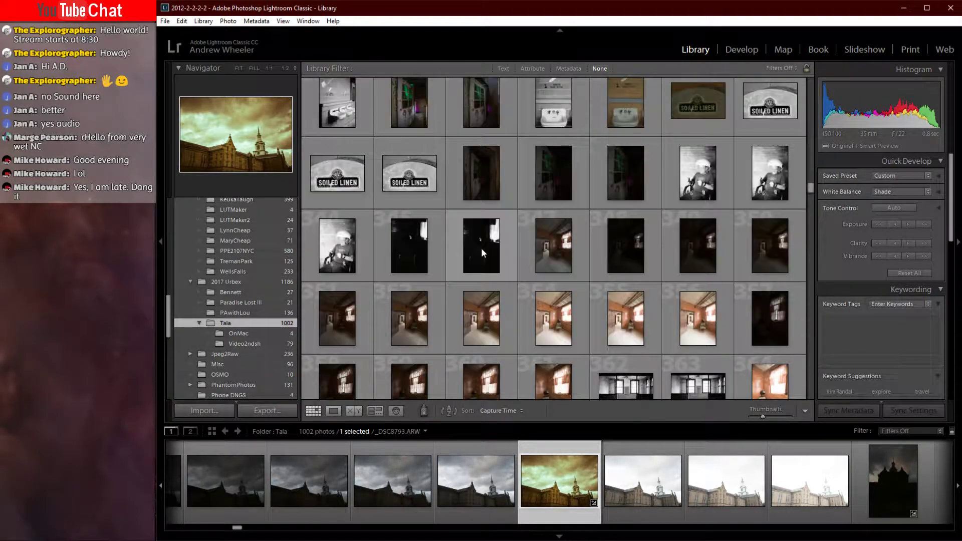
- Compare the three black-and-white photos of the seated man in the helmet at enlarged size, and return to the thumbnail grid
{"action": "double_click", "coordinate": [341, 251]}
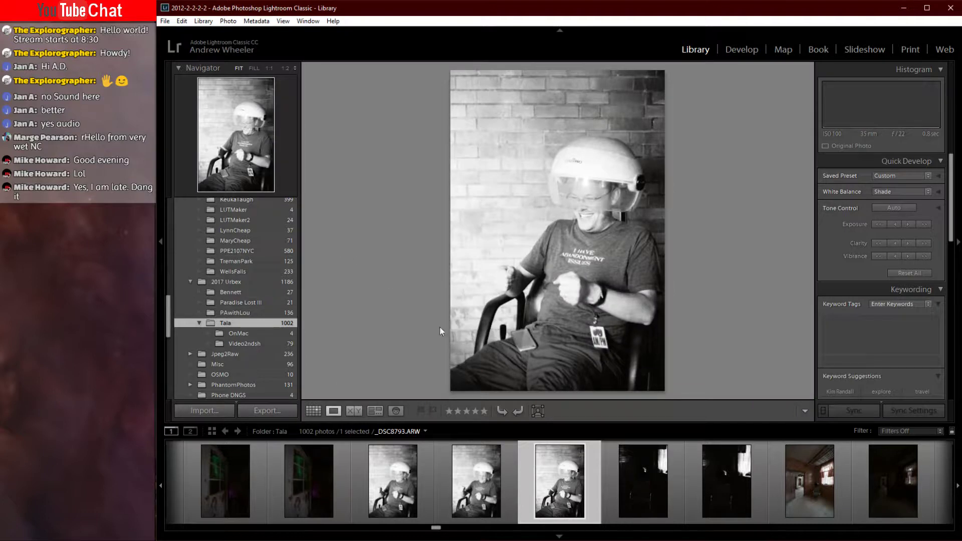
{"action": "left_click", "coordinate": [484, 478]}
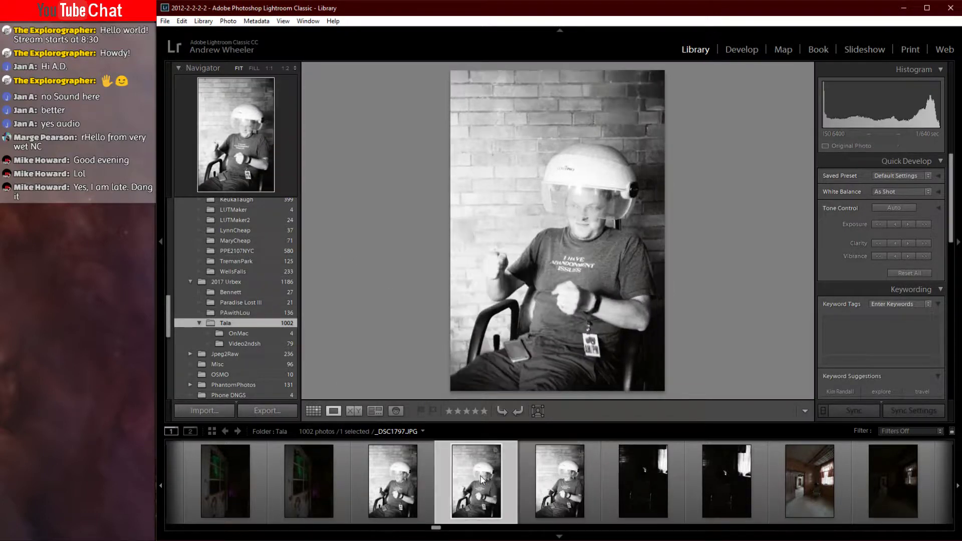
{"action": "left_click", "coordinate": [403, 465]}
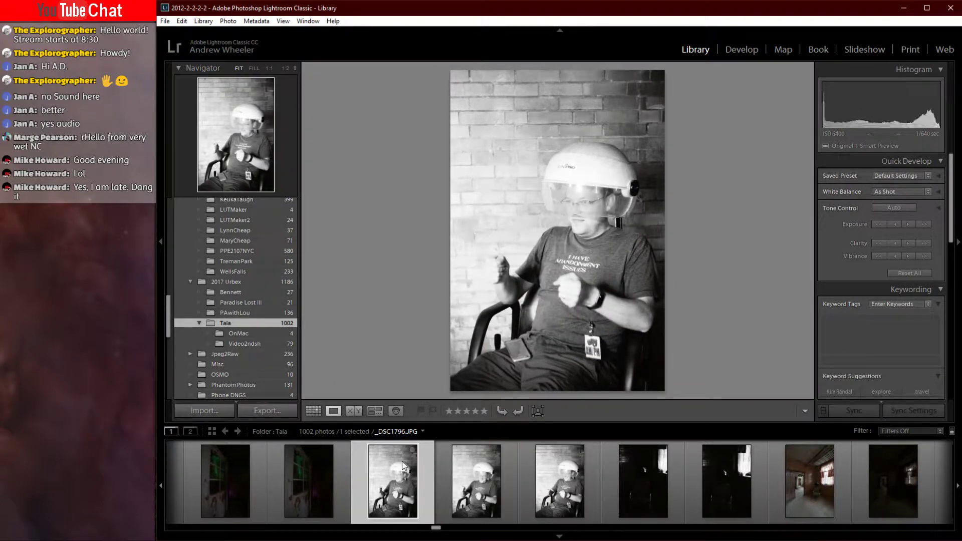
{"action": "left_click", "coordinate": [499, 476]}
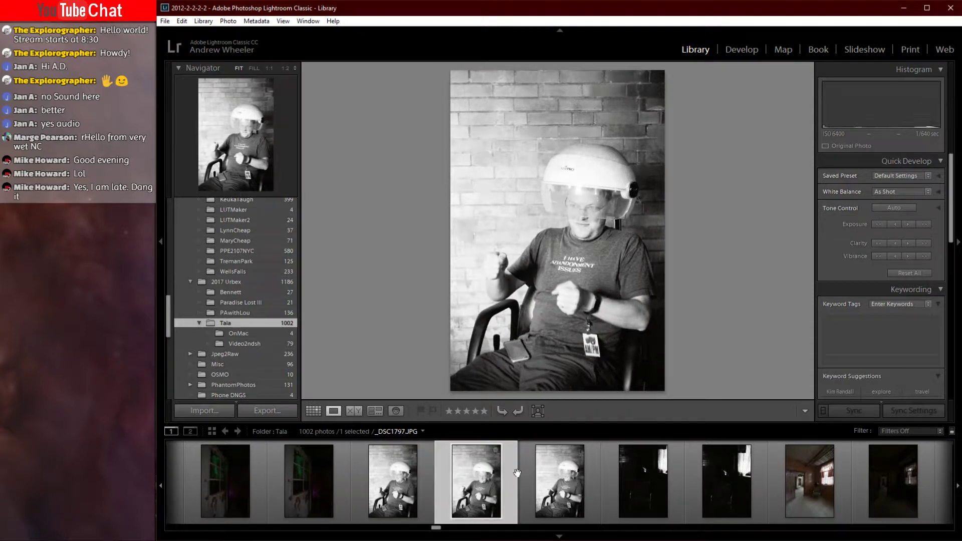
{"action": "left_click", "coordinate": [552, 484]}
{"action": "left_click", "coordinate": [485, 482]}
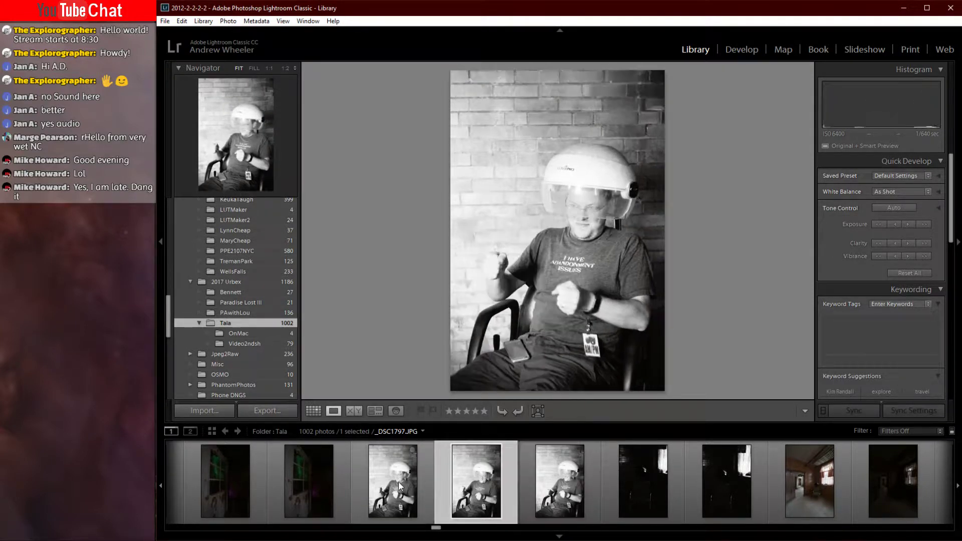
{"action": "left_click", "coordinate": [398, 485]}
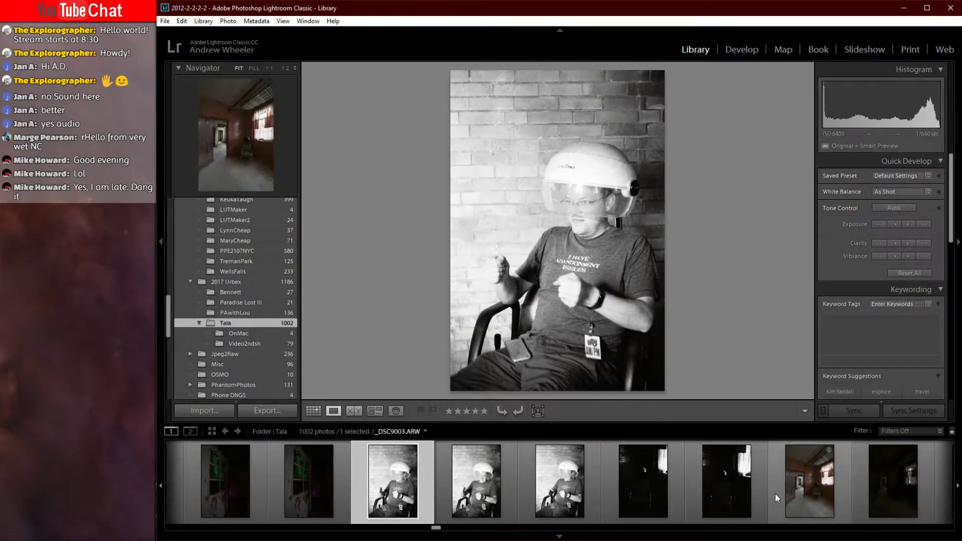
{"action": "left_click", "coordinate": [313, 411]}
- Select the nine bracketed exposures of the dark room with two curtained windows, photos 391 to 399
{"action": "scroll", "coordinate": [559, 326], "scroll_direction": "down", "scroll_amount": 3}
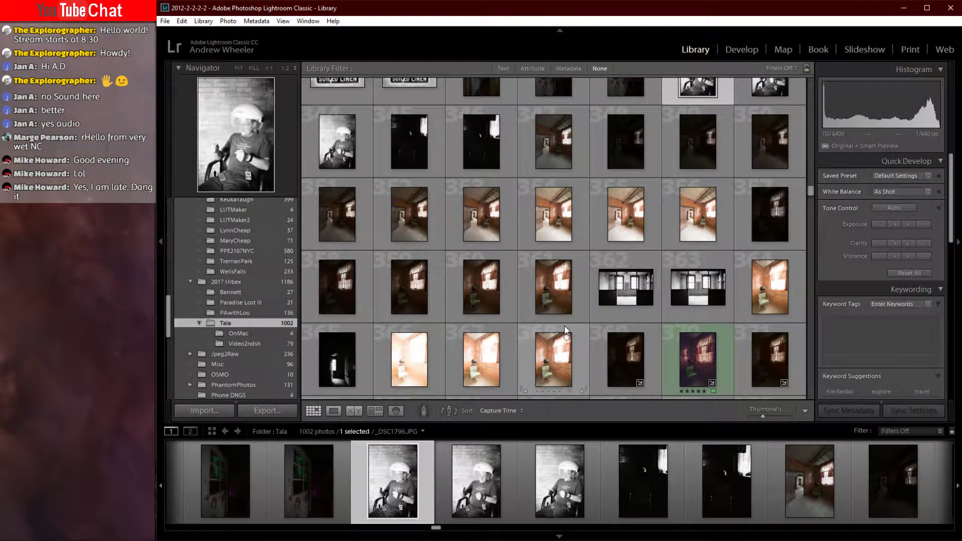
{"action": "scroll", "coordinate": [518, 346], "scroll_direction": "down", "scroll_amount": 3}
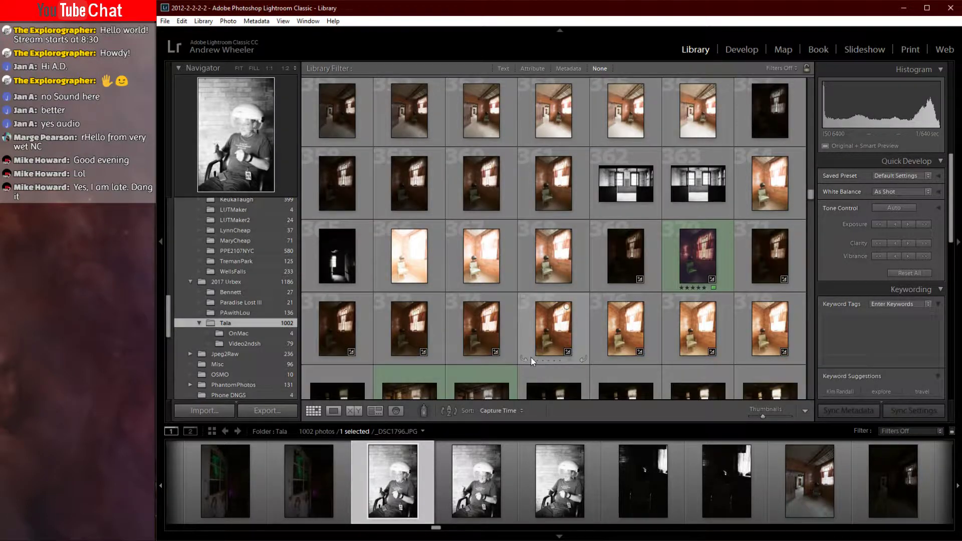
{"action": "scroll", "coordinate": [530, 356], "scroll_direction": "down", "scroll_amount": 5}
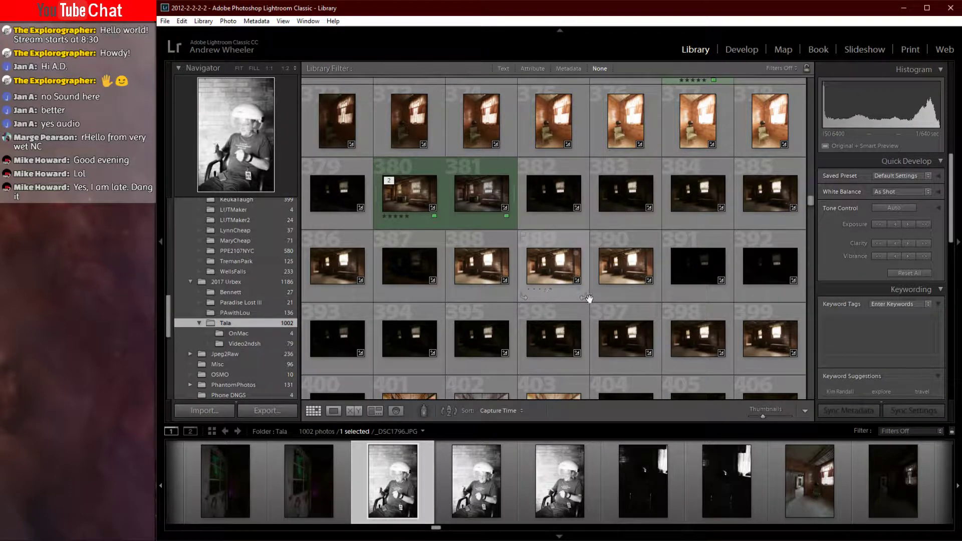
{"action": "scroll", "coordinate": [601, 322], "scroll_direction": "down", "scroll_amount": 2}
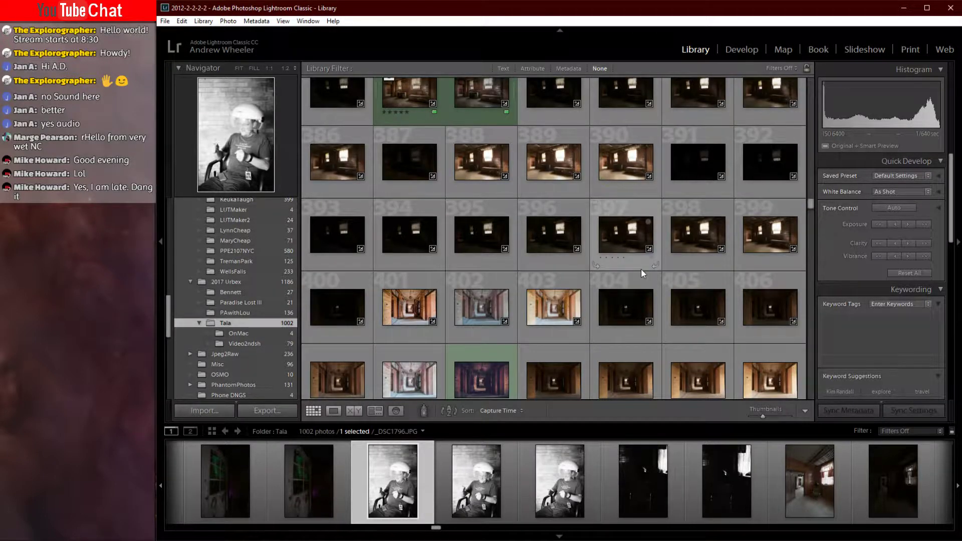
{"action": "left_click", "coordinate": [711, 155]}
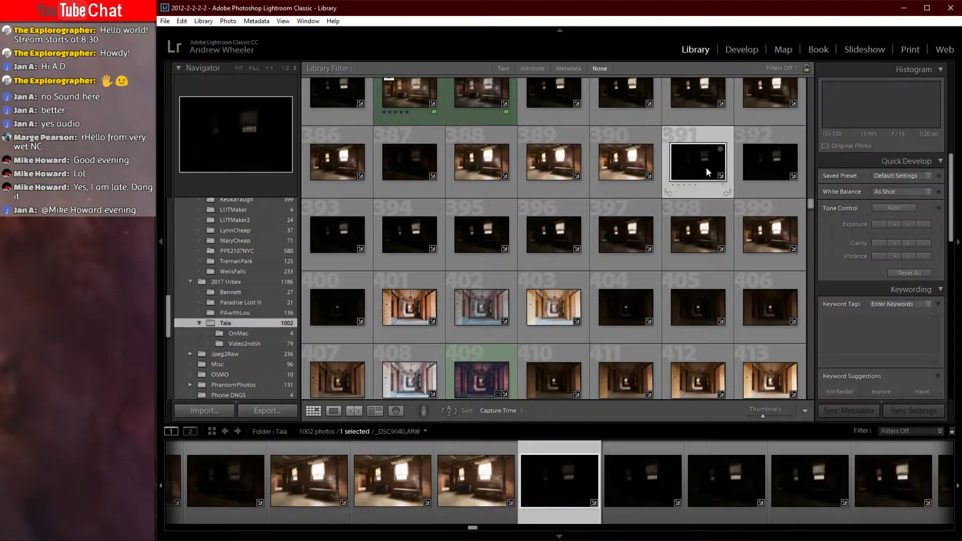
{"action": "left_click", "coordinate": [778, 248], "text": "shift"}
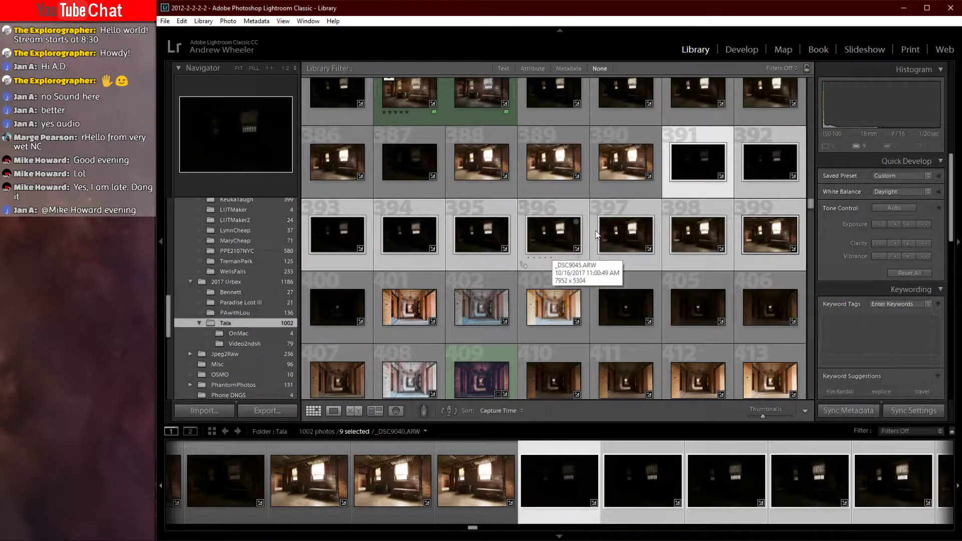
- Open the selected bracket in the Develop module and make _DSC9046.ARW the active photo
{"action": "left_click", "coordinate": [752, 48]}
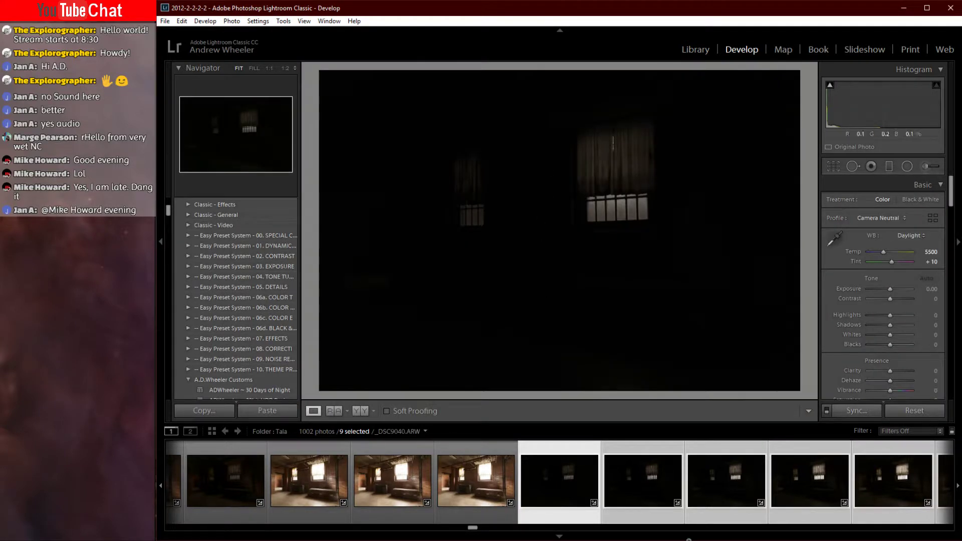
{"action": "scroll", "coordinate": [557, 489], "scroll_direction": "down", "scroll_amount": 5}
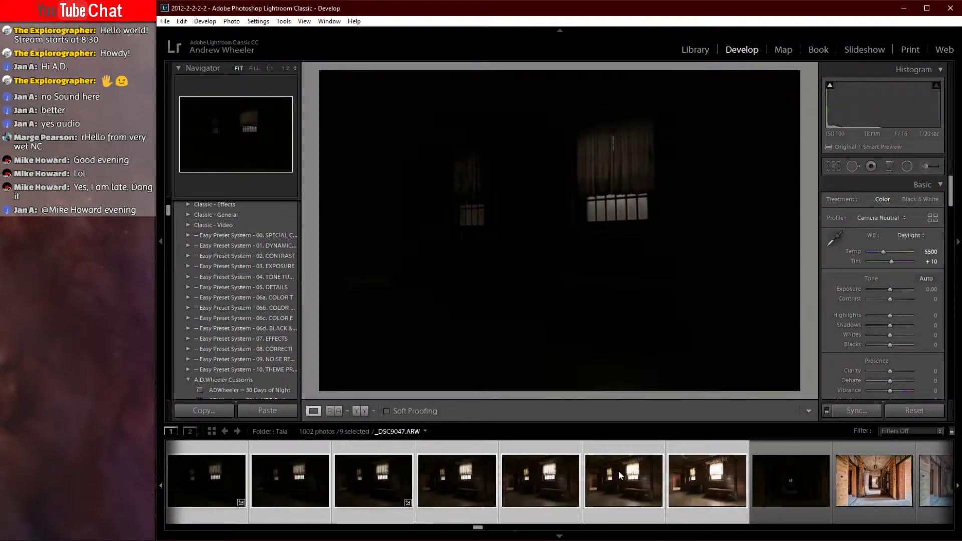
{"action": "left_click", "coordinate": [557, 476]}
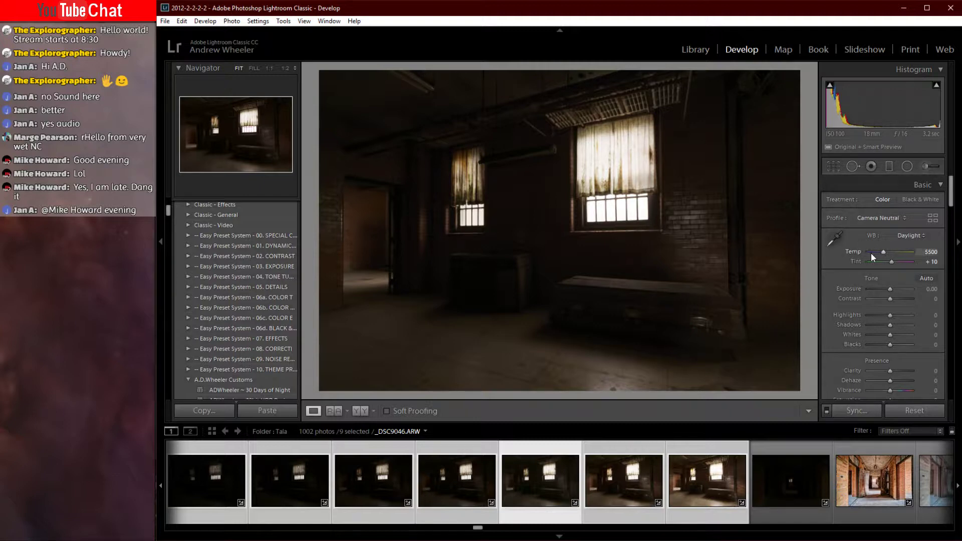
- Choose the Daylight white balance, examine the Adobe Raw and Camera Matching profiles, and close the Profile Browser without changing the profile
{"action": "left_click", "coordinate": [911, 236]}
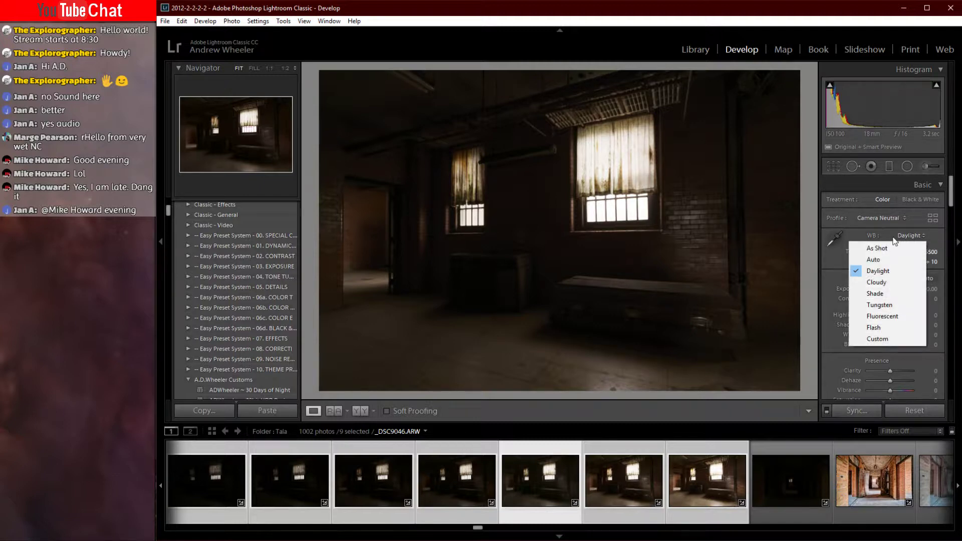
{"action": "left_click", "coordinate": [873, 274]}
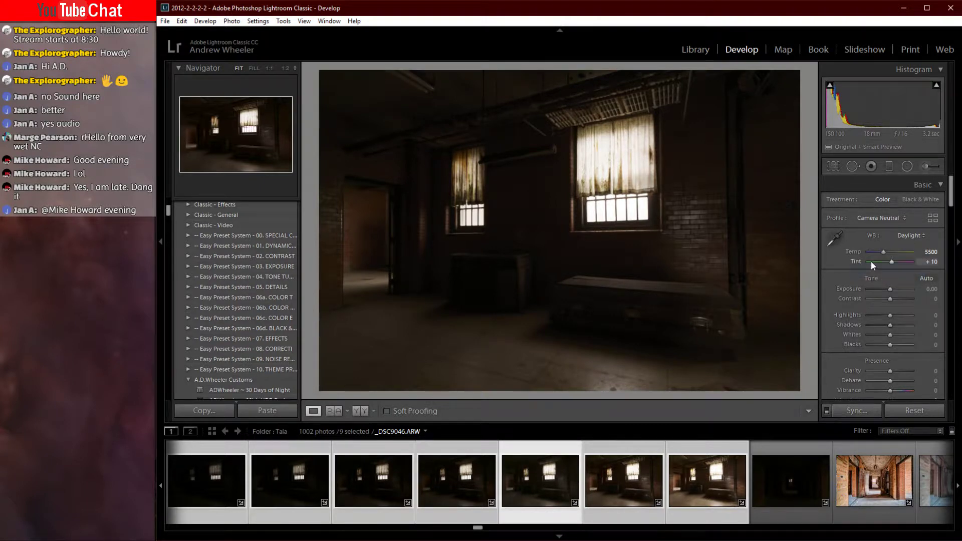
{"action": "left_click", "coordinate": [879, 220]}
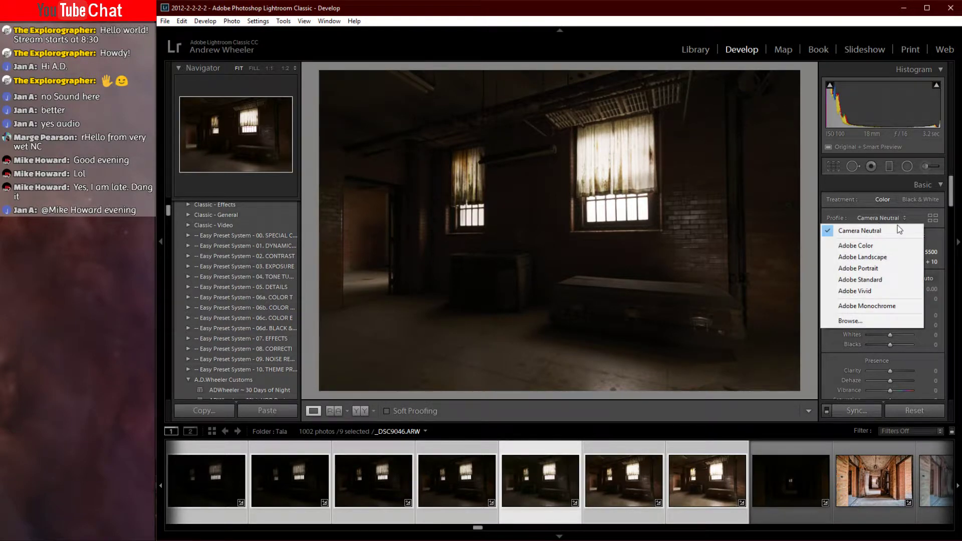
{"action": "left_click", "coordinate": [855, 318]}
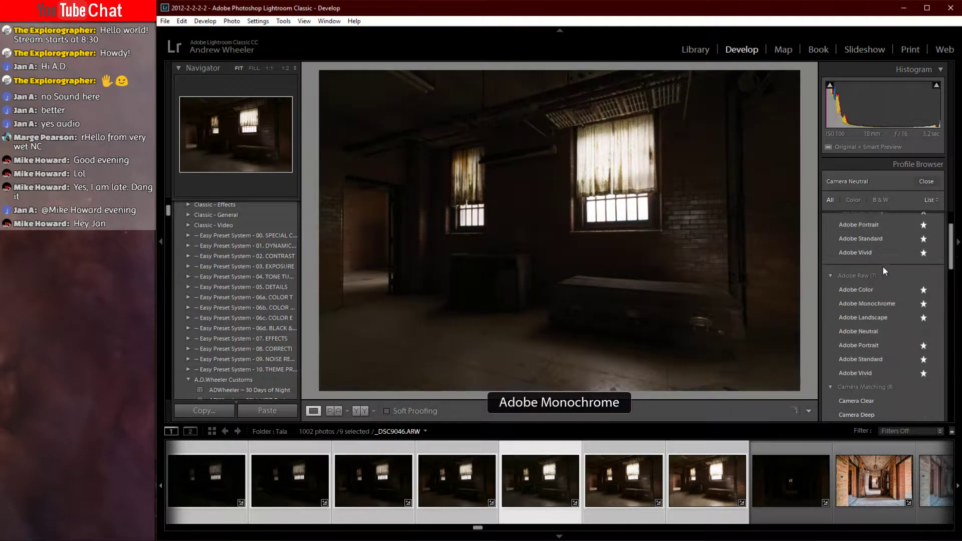
{"action": "scroll", "coordinate": [892, 311], "scroll_direction": "down", "scroll_amount": 3}
{"action": "scroll", "coordinate": [873, 352], "scroll_direction": "down", "scroll_amount": 2}
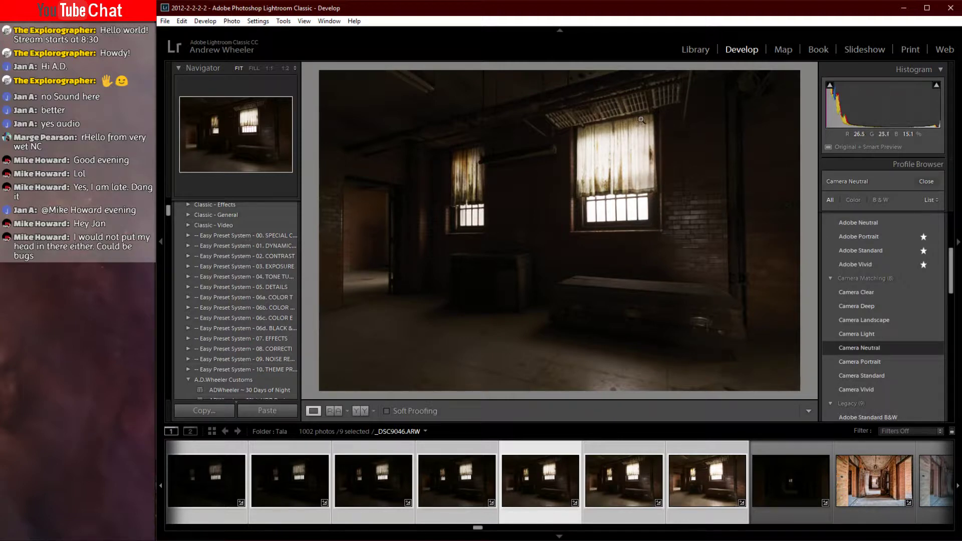
{"action": "left_click", "coordinate": [920, 181]}
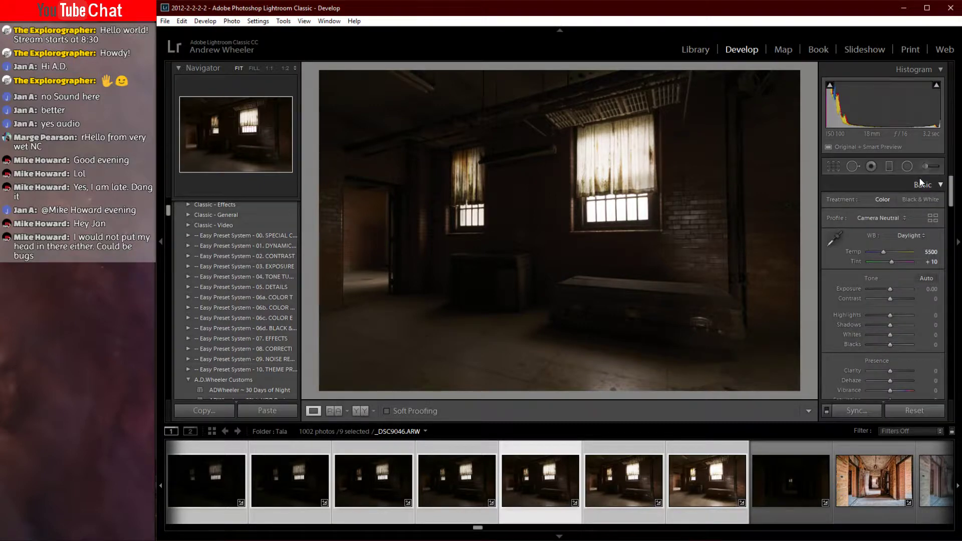
- Examine the active photo's Basic, Tone Curve, HSL, Detail and Lens Corrections settings
{"action": "scroll", "coordinate": [829, 297], "scroll_direction": "down", "scroll_amount": 3}
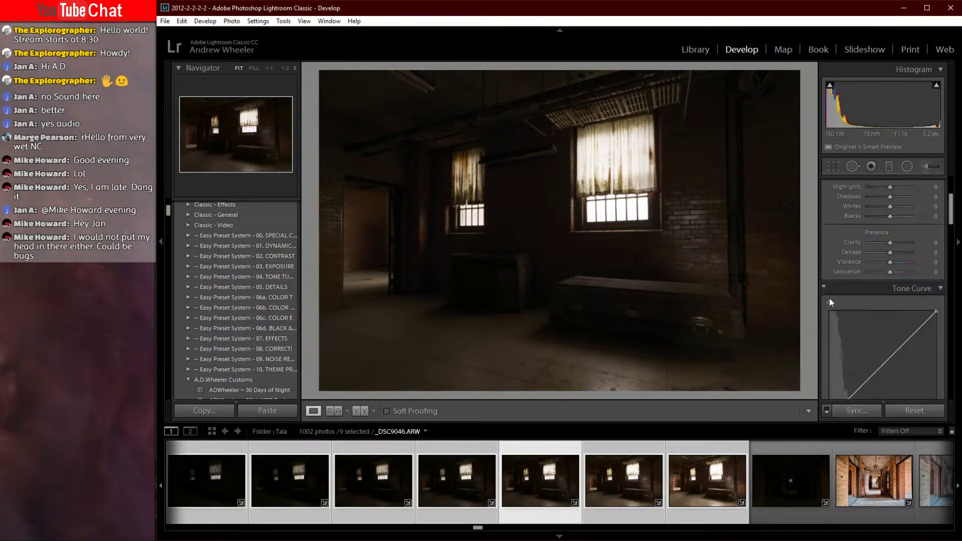
{"action": "scroll", "coordinate": [860, 225], "scroll_direction": "up", "scroll_amount": 2}
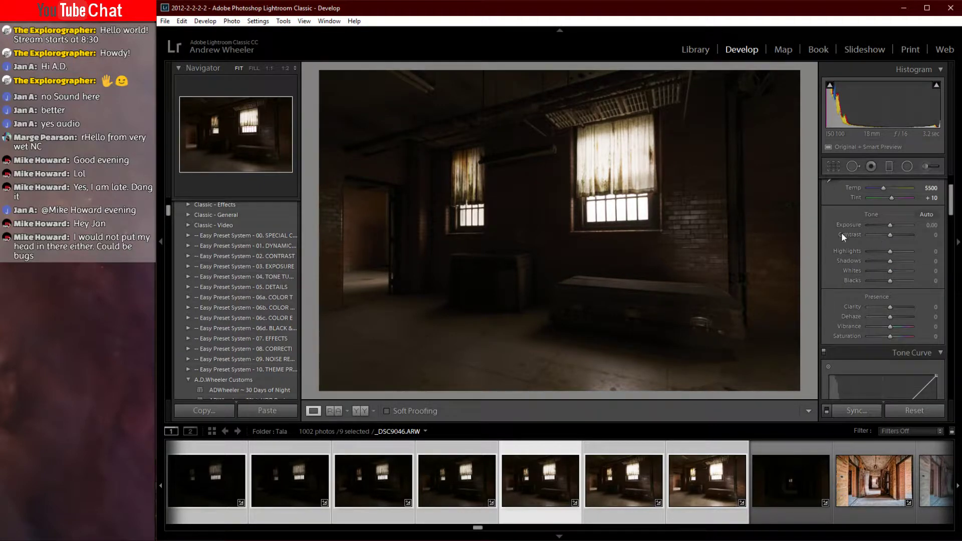
{"action": "scroll", "coordinate": [858, 262], "scroll_direction": "down", "scroll_amount": 6}
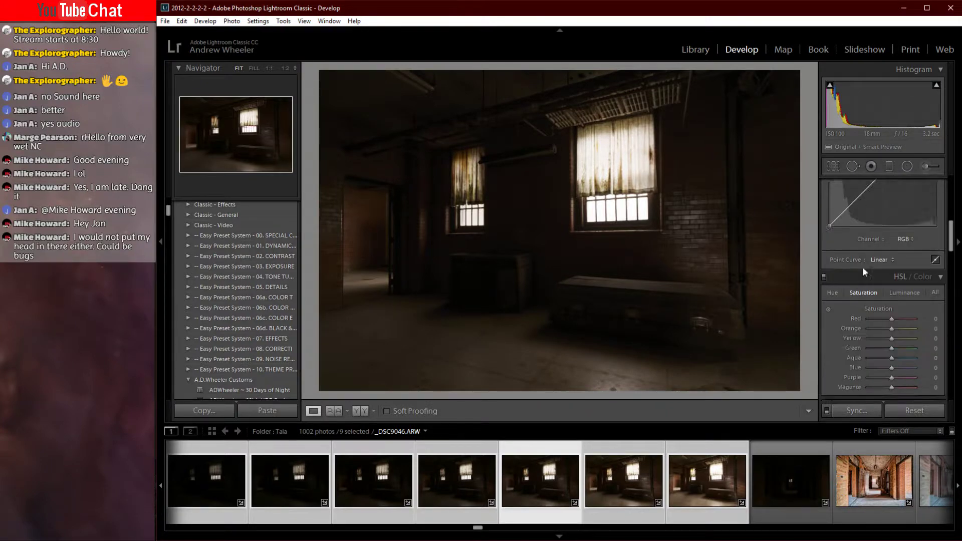
{"action": "scroll", "coordinate": [862, 266], "scroll_direction": "down", "scroll_amount": 2}
{"action": "scroll", "coordinate": [888, 294], "scroll_direction": "down", "scroll_amount": 4}
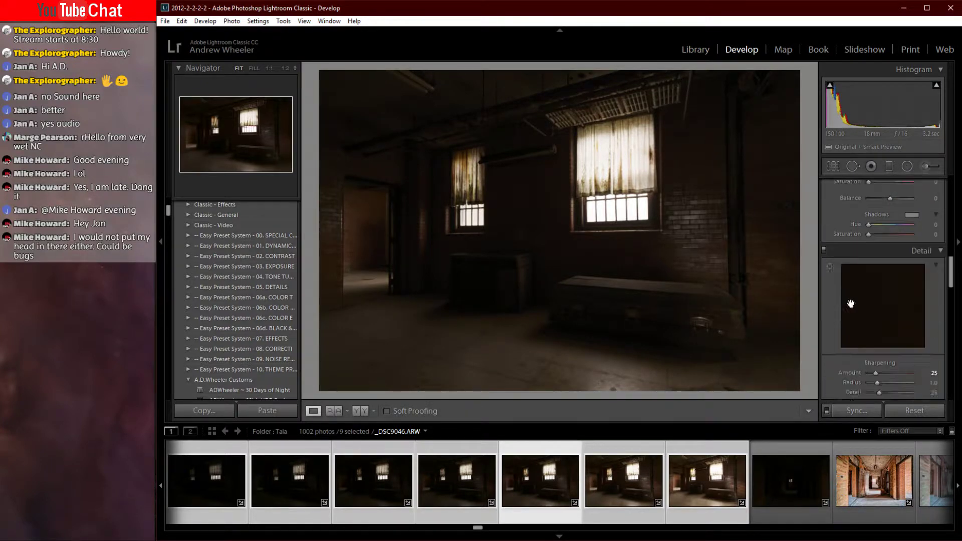
{"action": "scroll", "coordinate": [850, 304], "scroll_direction": "down", "scroll_amount": 6}
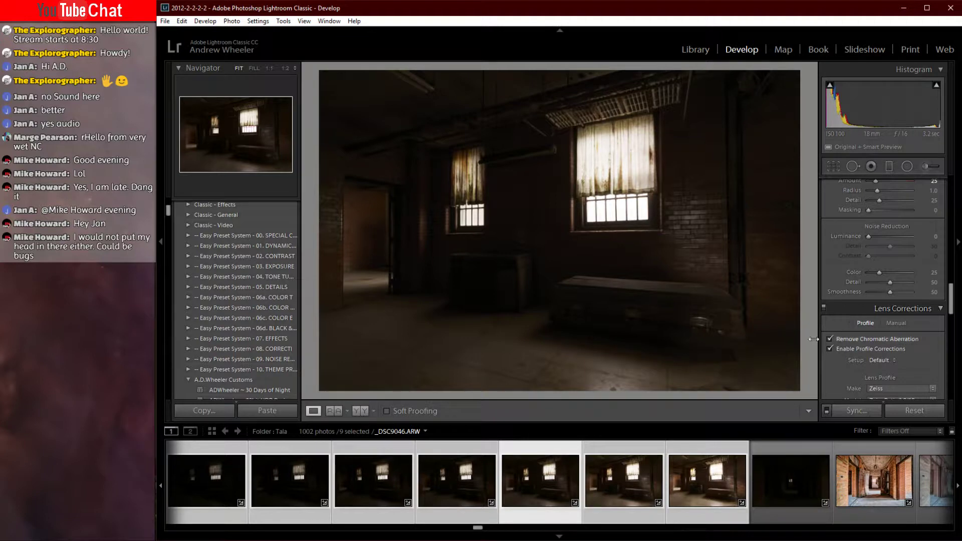
{"action": "key", "text": "Right"}
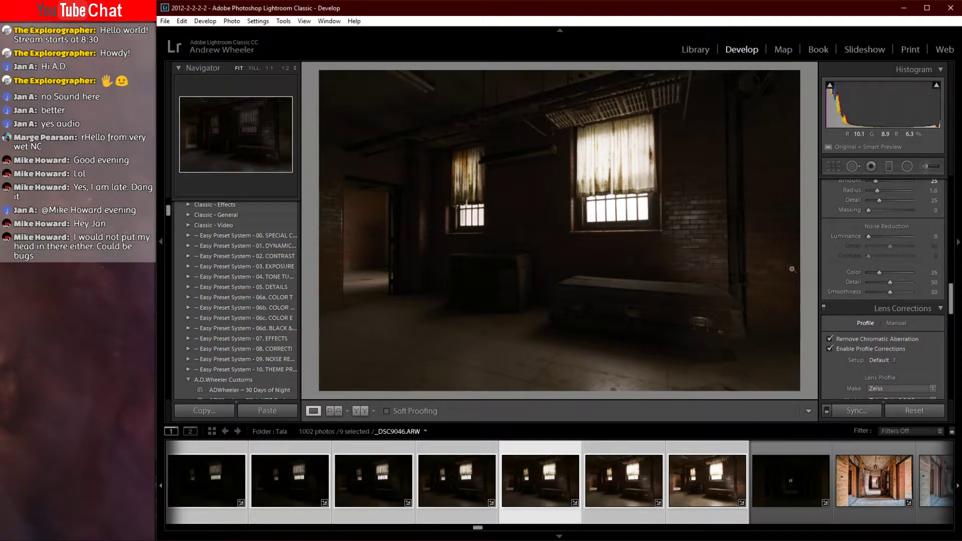
{"action": "scroll", "coordinate": [836, 322], "scroll_direction": "down", "scroll_amount": 2}
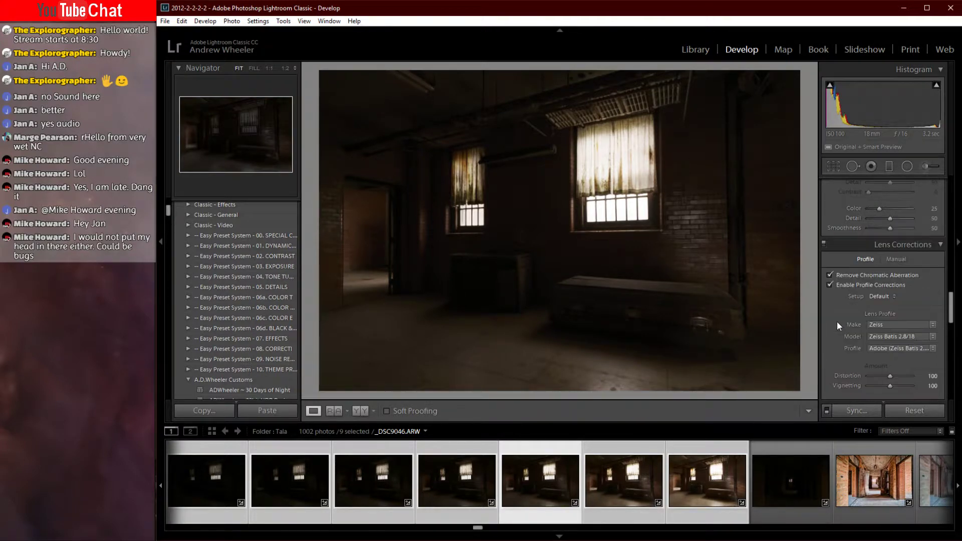
{"action": "scroll", "coordinate": [870, 252], "scroll_direction": "up", "scroll_amount": 2}
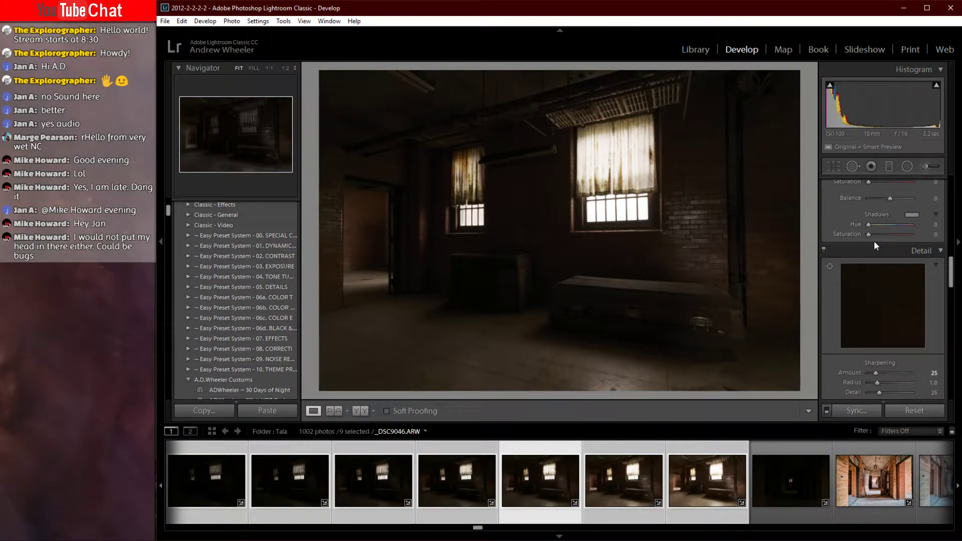
{"action": "scroll", "coordinate": [875, 241], "scroll_direction": "up", "scroll_amount": 2}
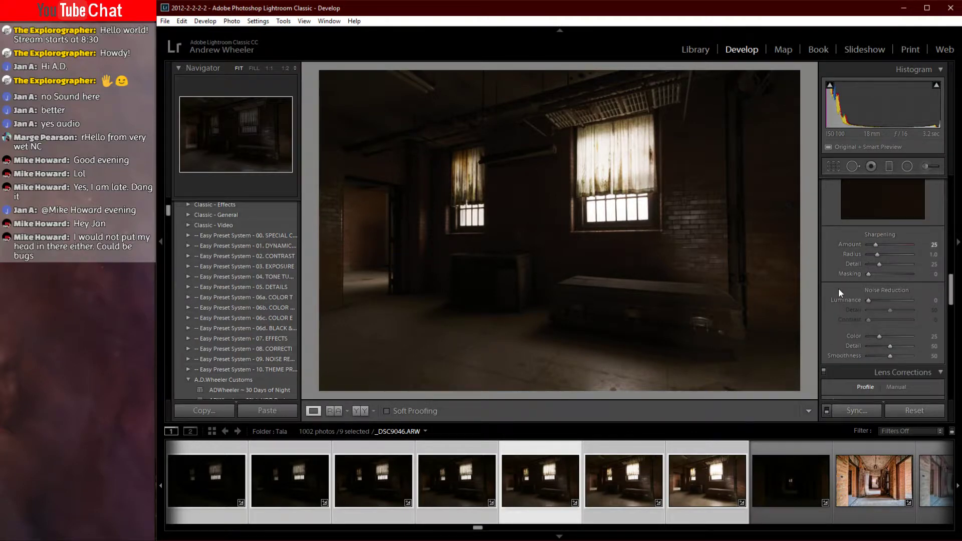
{"action": "scroll", "coordinate": [837, 289], "scroll_direction": "down", "scroll_amount": 6}
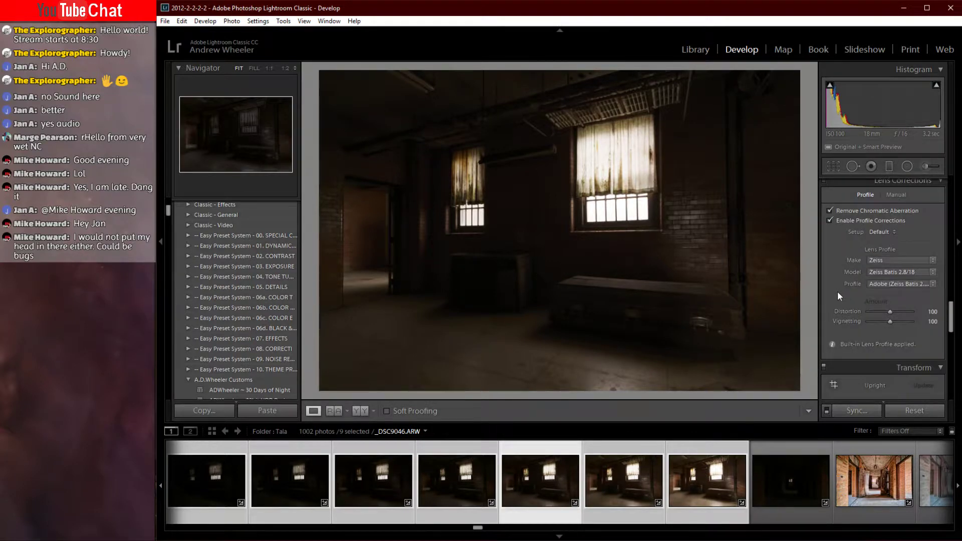
- Compare the photo with lens profile corrections off and on, leaving Enable Profile Corrections on with the Zeiss Batis 2.8/18 profile
{"action": "left_click", "coordinate": [830, 220]}
{"action": "left_click", "coordinate": [830, 221]}
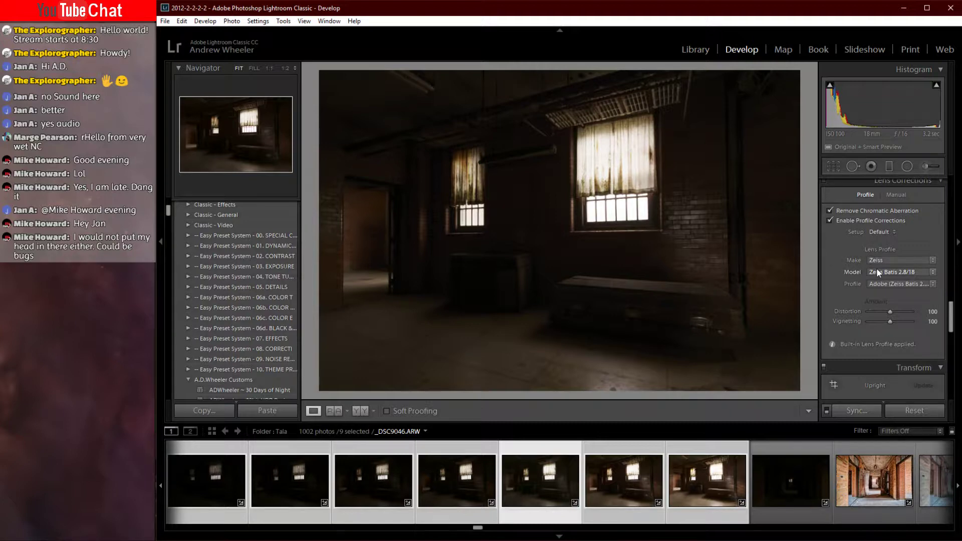
{"action": "left_click", "coordinate": [830, 221]}
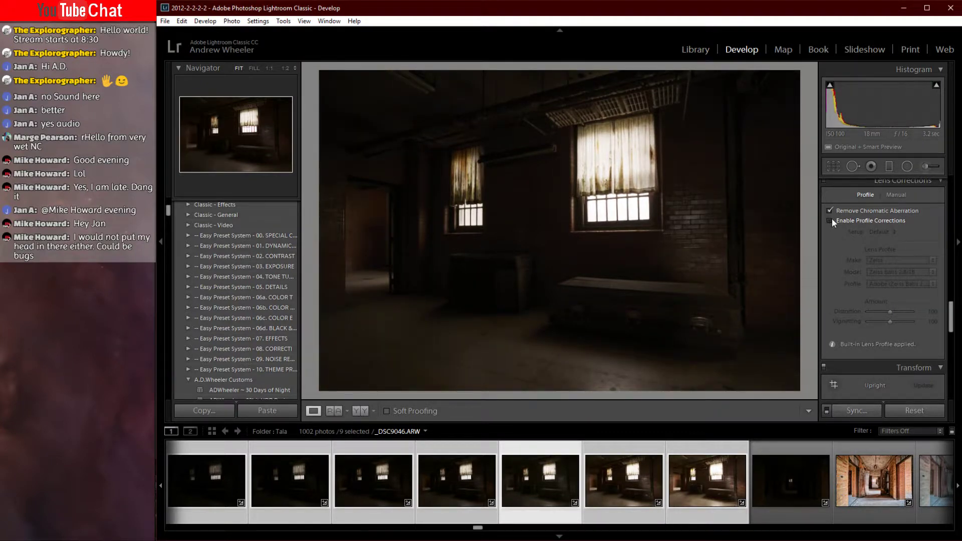
{"action": "left_click", "coordinate": [830, 221]}
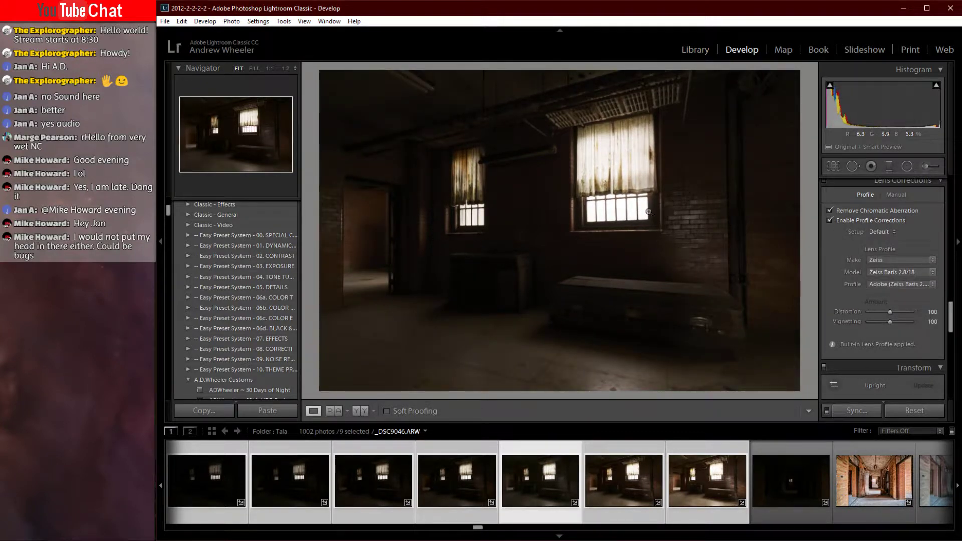
- Synchronize all develop settings across the nine selected exposures, and check the process version under Calibration
{"action": "left_click", "coordinate": [854, 411]}
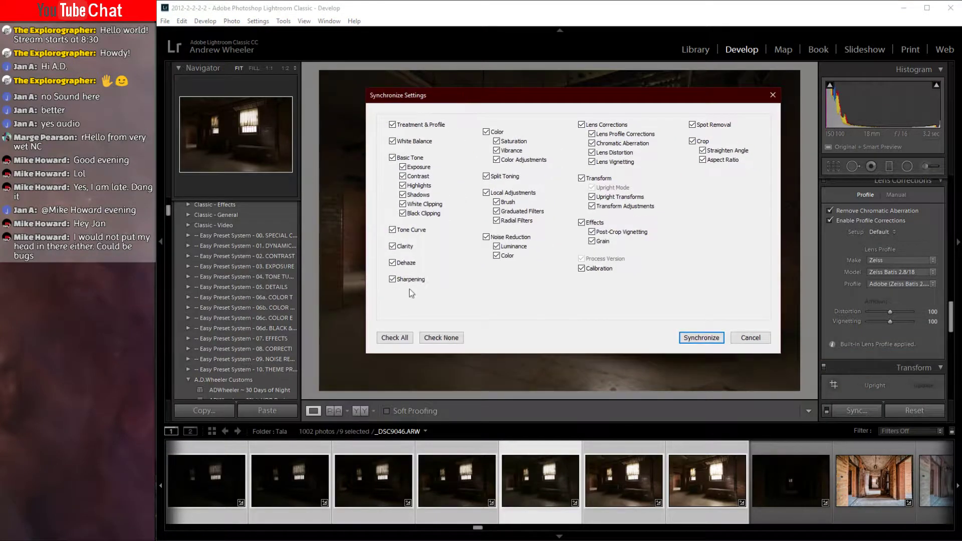
{"action": "left_click", "coordinate": [686, 338]}
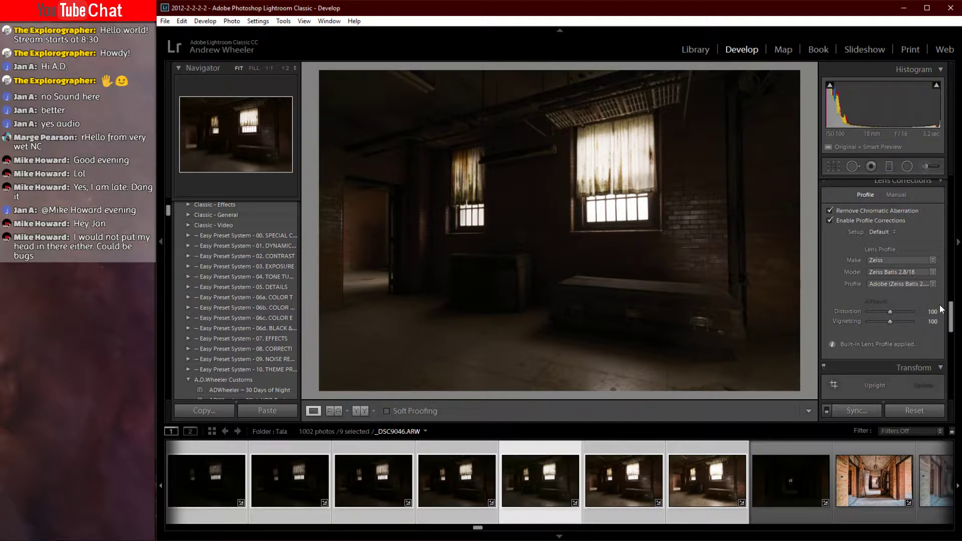
{"action": "left_click_drag", "start_coordinate": [951, 315], "coordinate": [950, 377]}
{"action": "scroll", "coordinate": [858, 233], "scroll_direction": "down", "scroll_amount": 1}
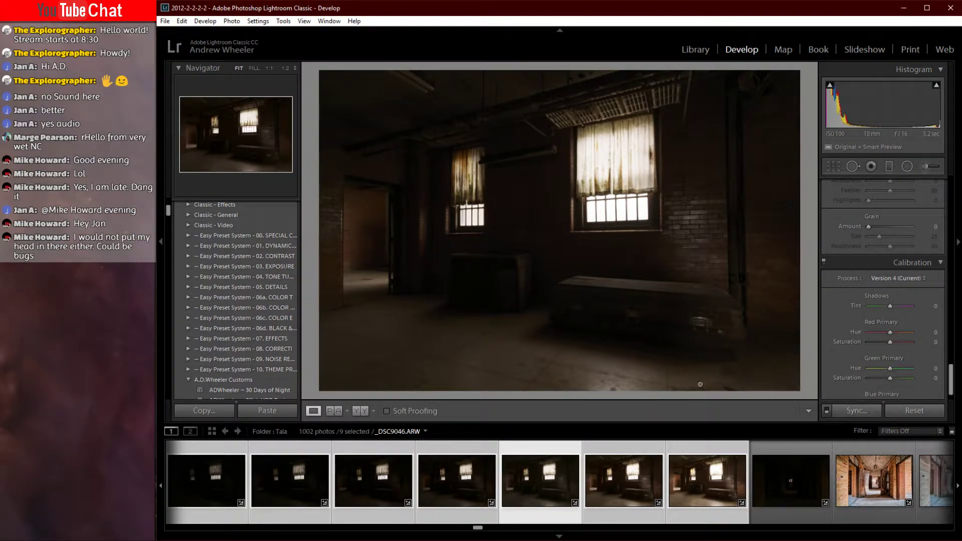
- Merge the nine exposures to 32-bit, aligned as taken on a tripod and cropped, with noise reduction for Normal exposure & underexposed
{"action": "right_click", "coordinate": [620, 489]}
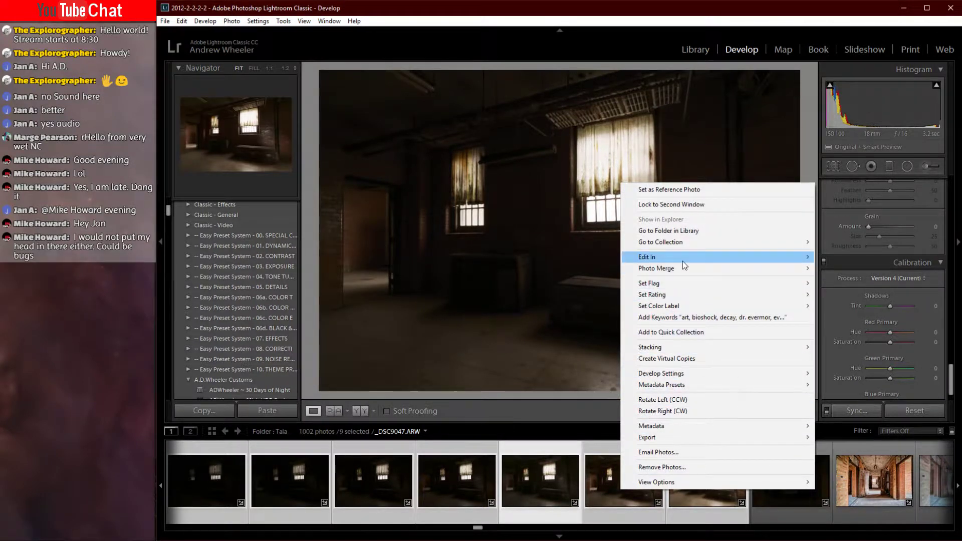
{"action": "mouse_move", "coordinate": [684, 261]}
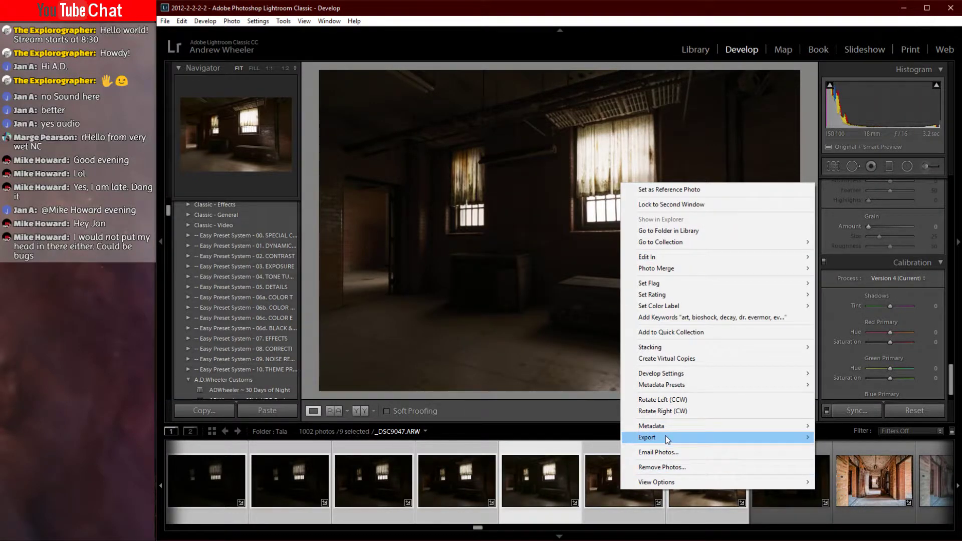
{"action": "mouse_move", "coordinate": [665, 435]}
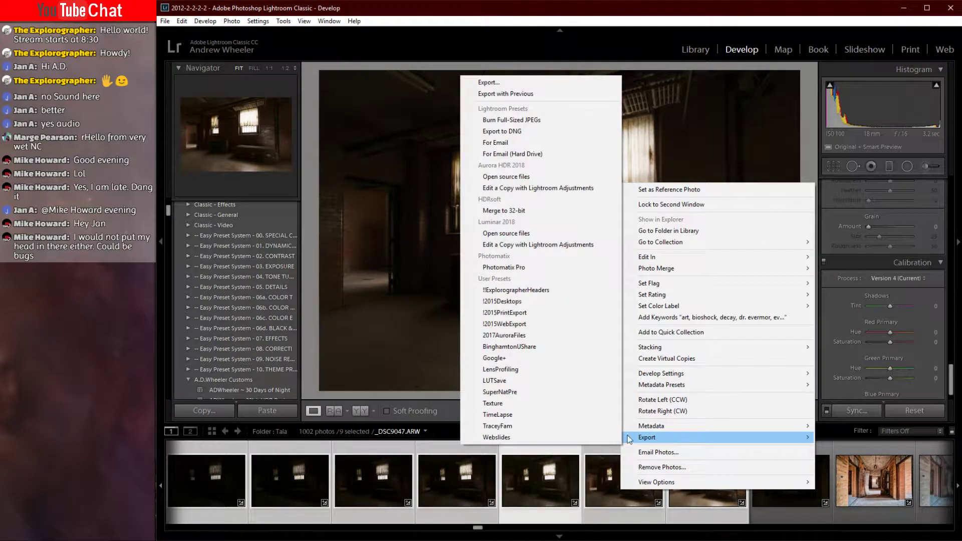
{"action": "left_click", "coordinate": [524, 212]}
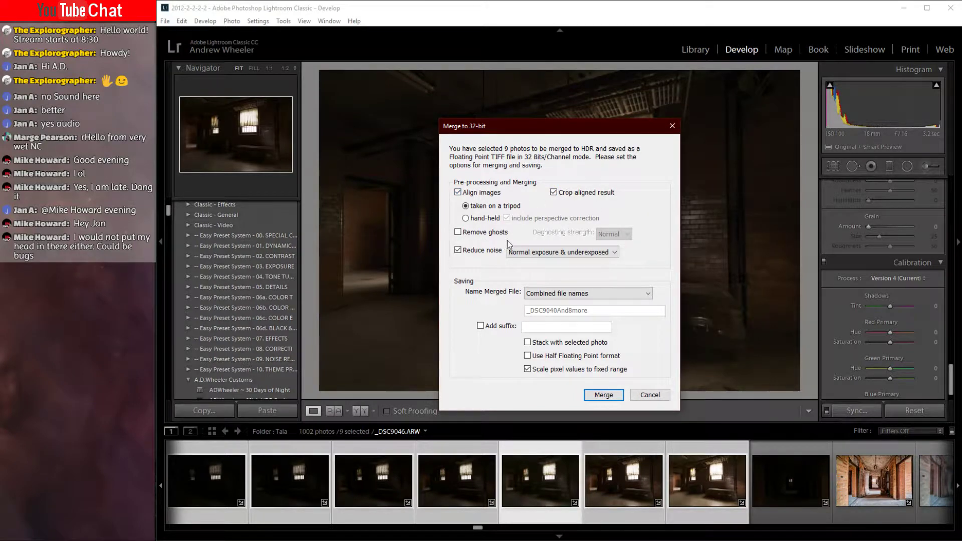
{"action": "mouse_move", "coordinate": [522, 135]}
{"action": "left_mouse_down"}
{"action": "mouse_move", "coordinate": [553, 279]}
{"action": "mouse_move", "coordinate": [523, 431]}
{"action": "mouse_move", "coordinate": [508, 121]}
{"action": "mouse_move", "coordinate": [519, 121]}
{"action": "left_mouse_up"}
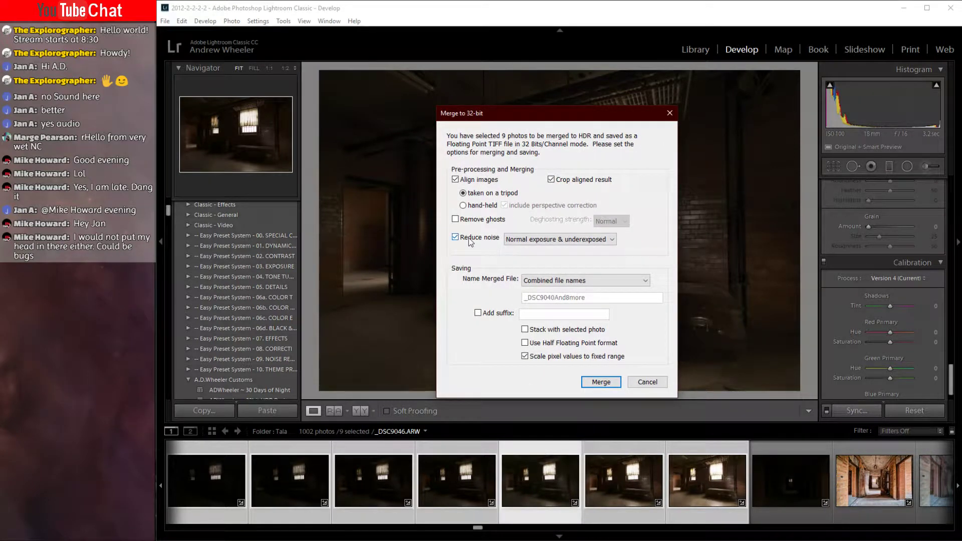
{"action": "left_click", "coordinate": [541, 238]}
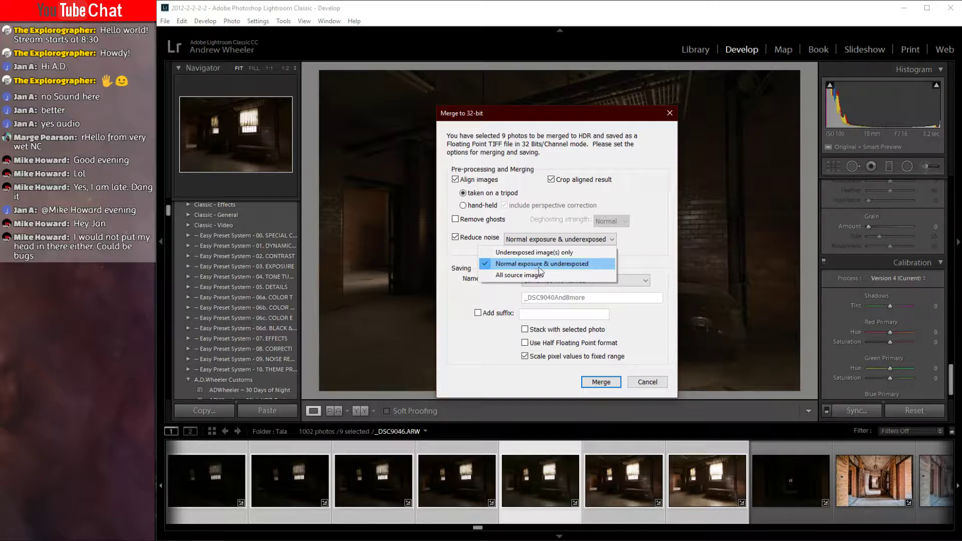
{"action": "left_click", "coordinate": [601, 382]}
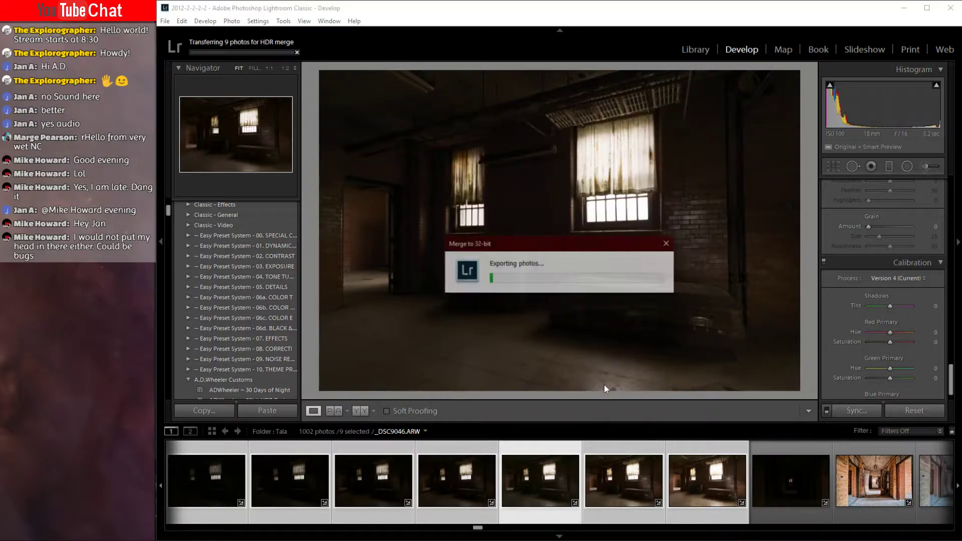
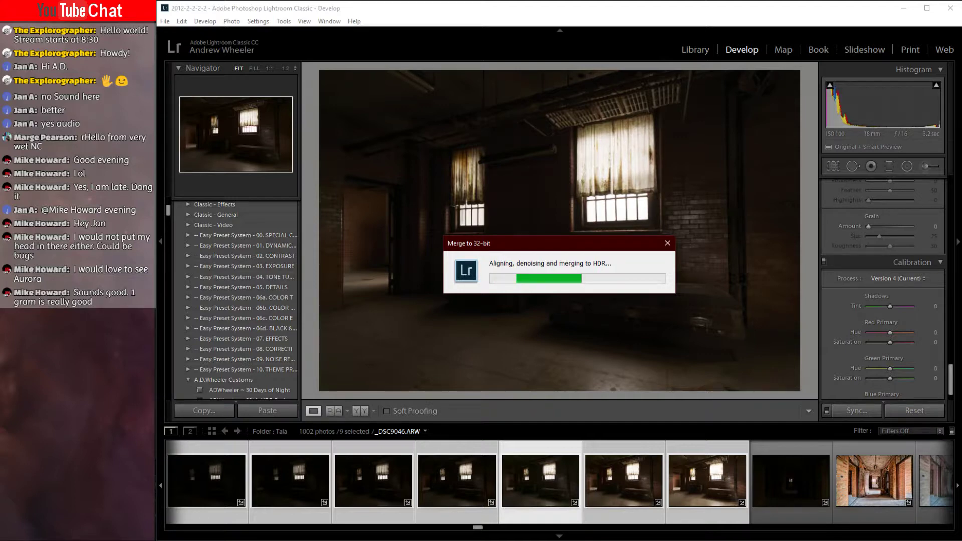
- Switch to Luminar 2018 and exit it while the merge runs
{"action": "key", "text": "alt+Tab"}
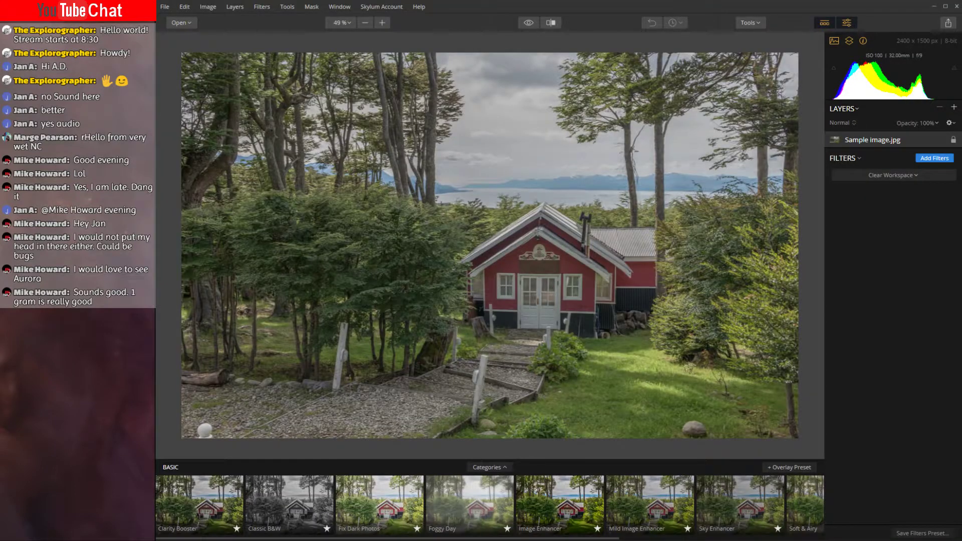
{"action": "left_click", "coordinate": [165, 6]}
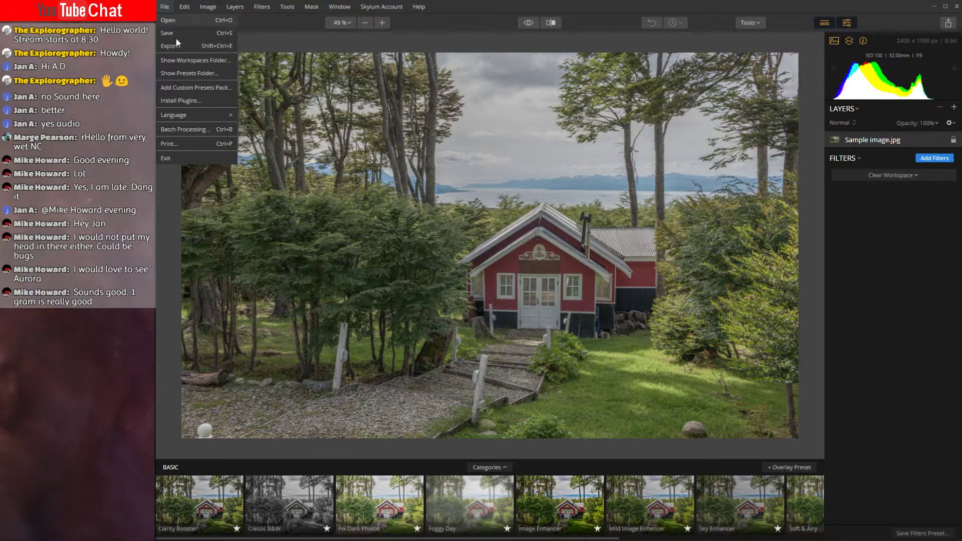
{"action": "left_click", "coordinate": [181, 161]}
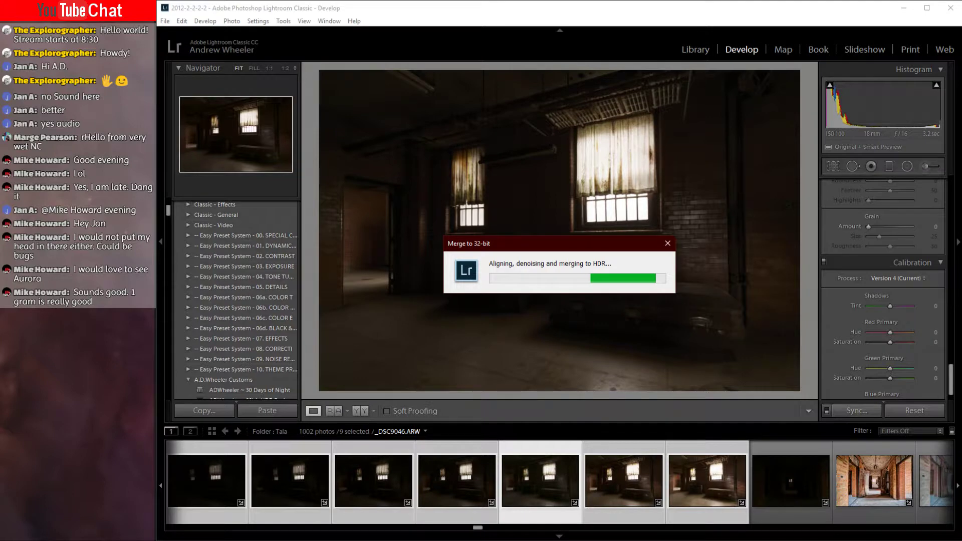
- Switch to Photoshop and quit it without saving the changes to _DSC6949.ARW
{"action": "key", "text": "alt+Tab"}
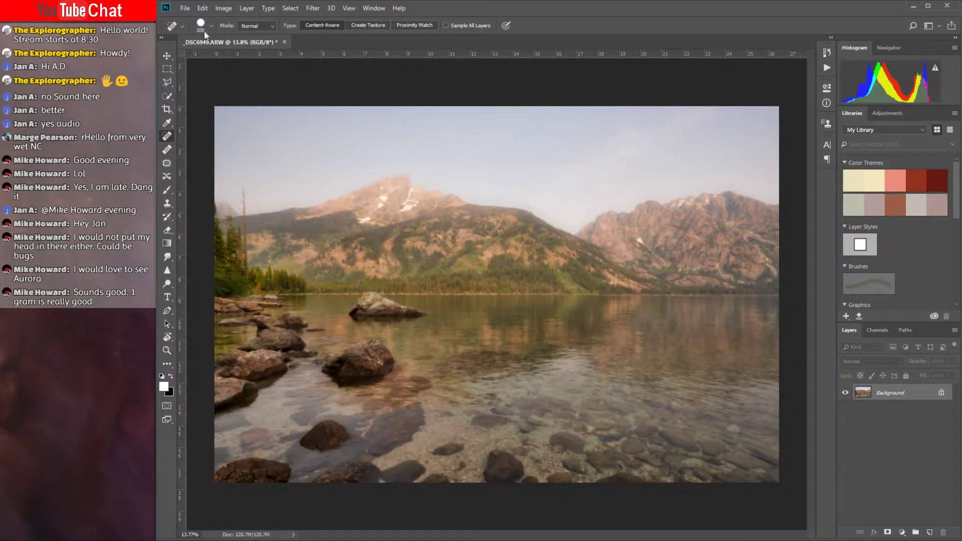
{"action": "left_click", "coordinate": [185, 8]}
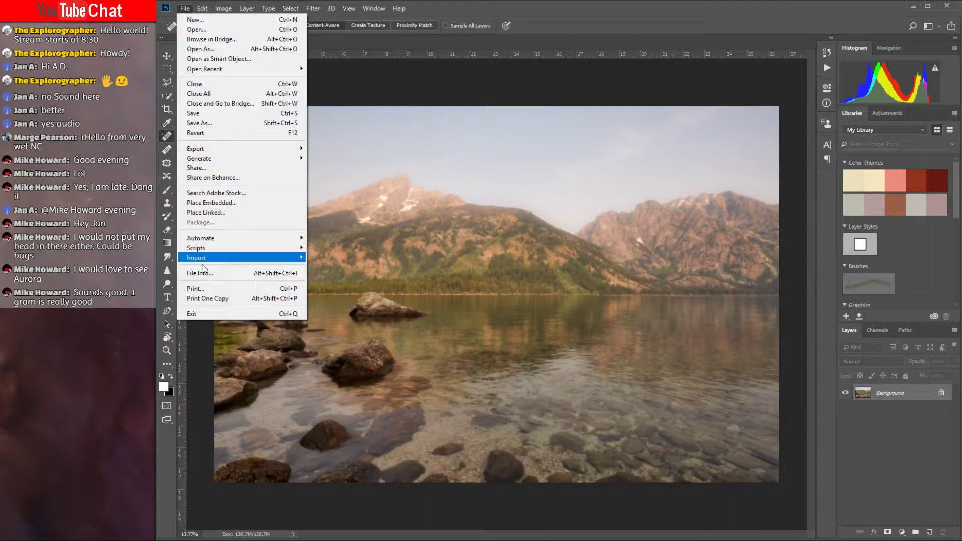
{"action": "left_click", "coordinate": [200, 323]}
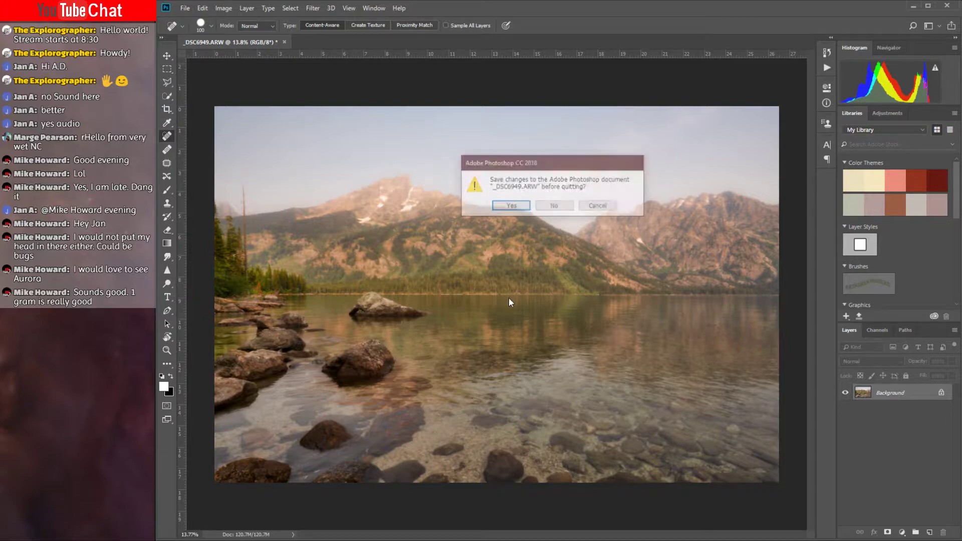
{"action": "left_click", "coordinate": [554, 205]}
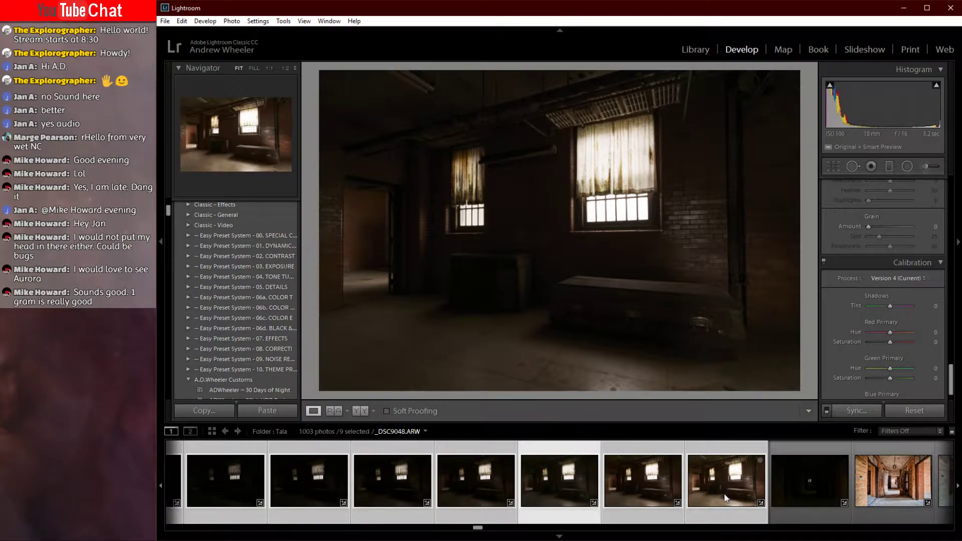
- Select the merged _DSC9040And8more.tif in Lightroom and brighten it, raising Exposure to about +6.70
{"action": "scroll", "coordinate": [721, 495], "scroll_direction": "up", "scroll_amount": 3}
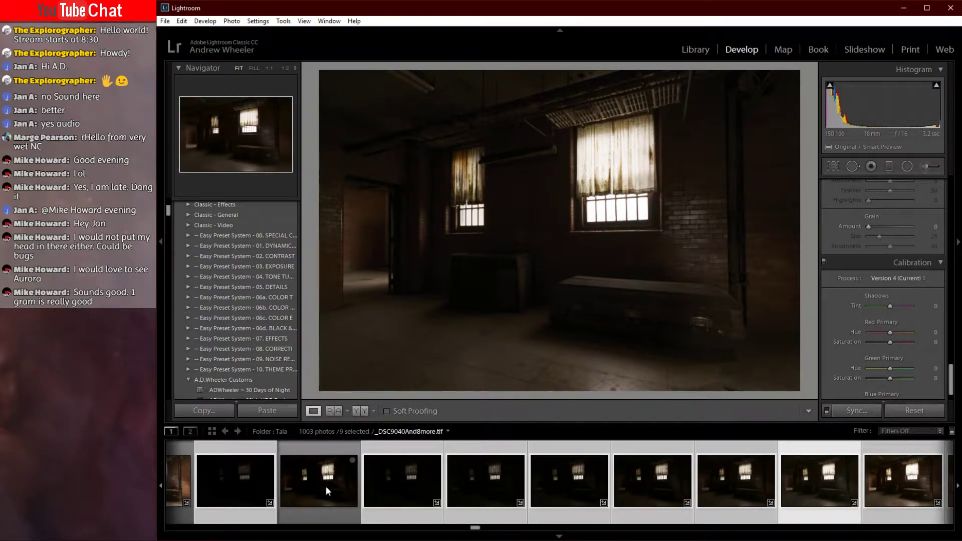
{"action": "left_click", "coordinate": [322, 483]}
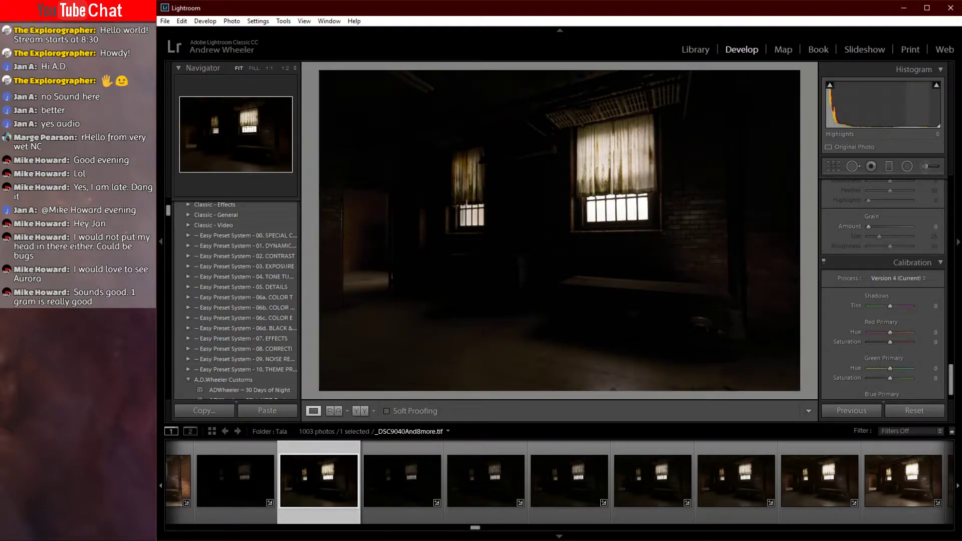
{"action": "mouse_move", "coordinate": [909, 106]}
{"action": "left_mouse_down"}
{"action": "mouse_move", "coordinate": [882, 105]}
{"action": "mouse_move", "coordinate": [897, 105]}
{"action": "left_mouse_up"}
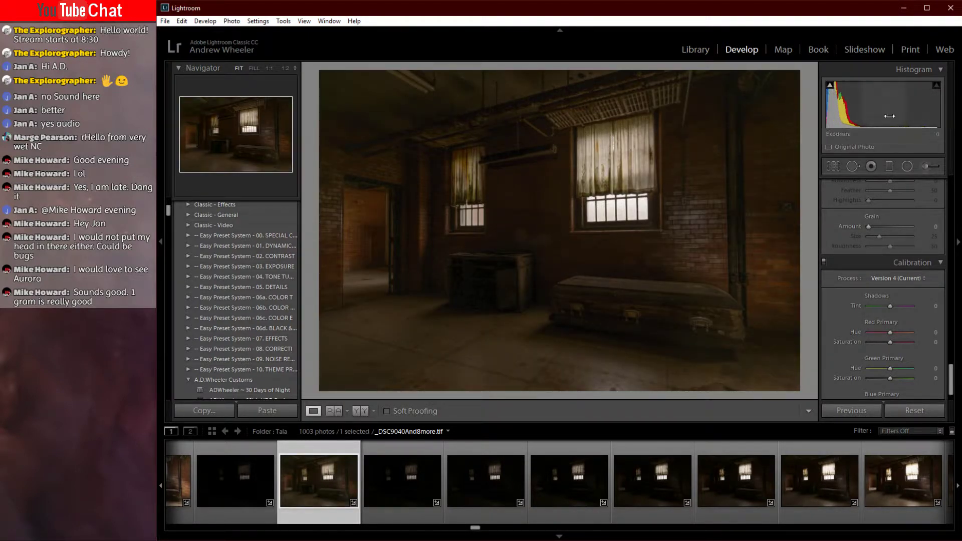
{"action": "left_click_drag", "start_coordinate": [878, 108], "coordinate": [897, 107]}
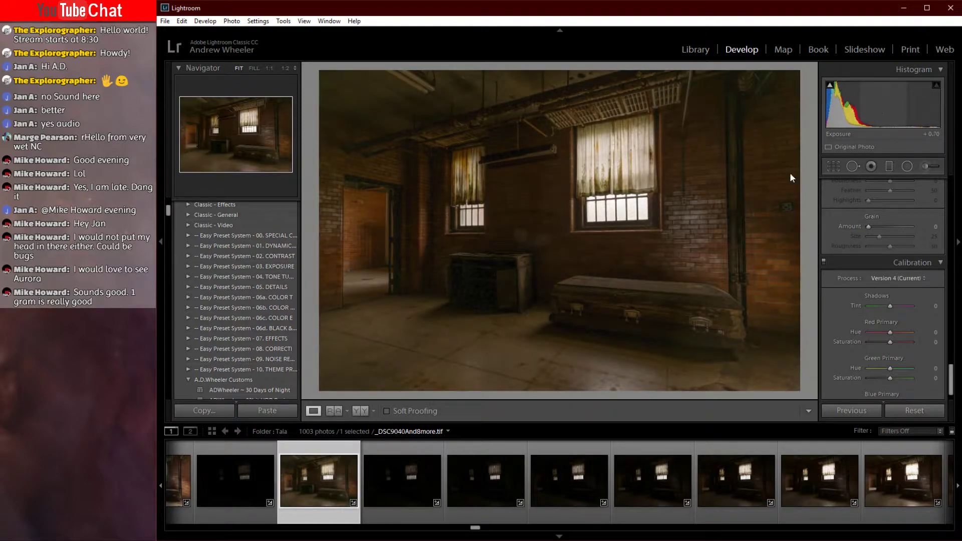
- Recover the merged HDR's tones with Highlights at -100 and Shadows at +100, and lower Exposure to +2.40
{"action": "mouse_move", "coordinate": [917, 103]}
{"action": "left_mouse_down"}
{"action": "mouse_move", "coordinate": [884, 103]}
{"action": "mouse_move", "coordinate": [914, 107]}
{"action": "left_mouse_up"}
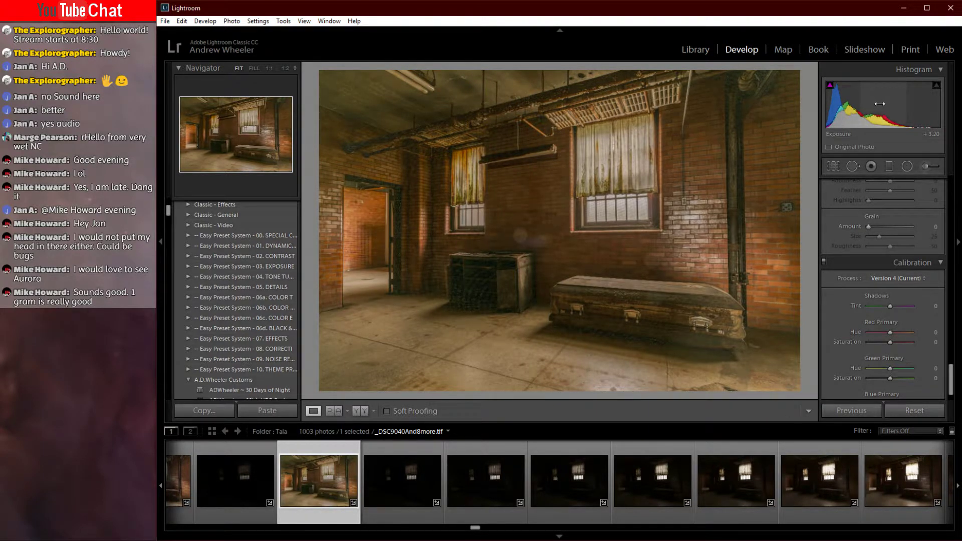
{"action": "left_click_drag", "start_coordinate": [916, 107], "coordinate": [887, 108]}
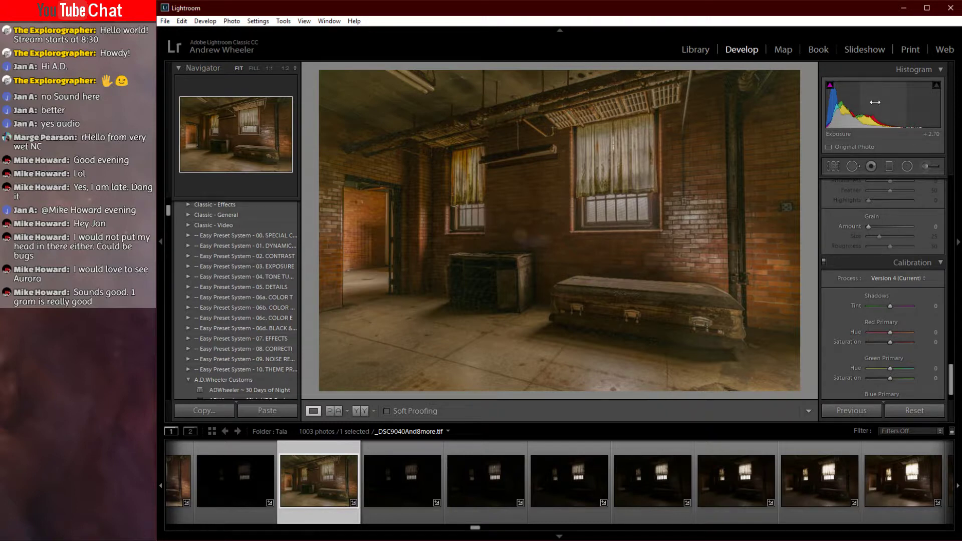
{"action": "left_click_drag", "start_coordinate": [874, 101], "coordinate": [859, 102]}
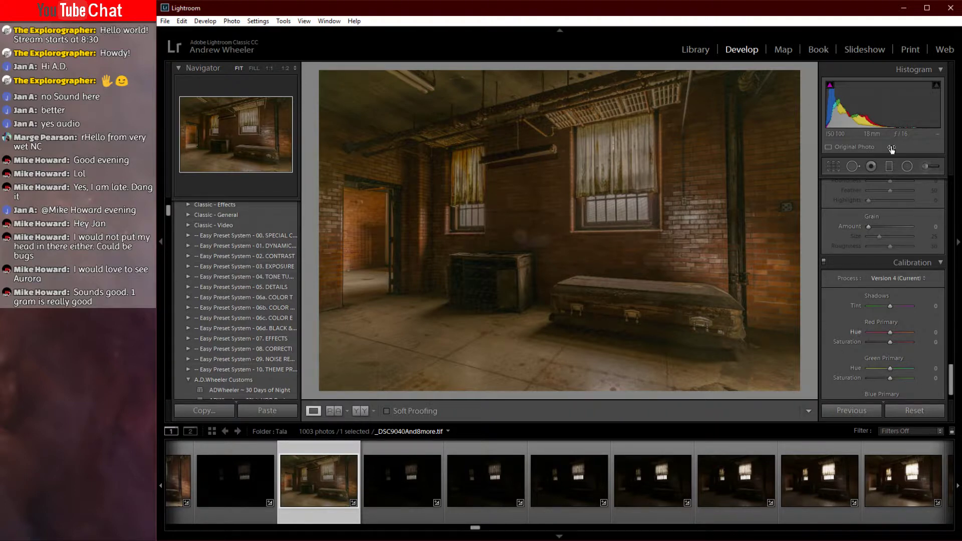
- Raise the merged photo's Contrast to +93
{"action": "scroll", "coordinate": [893, 245], "scroll_direction": "up", "scroll_amount": 10}
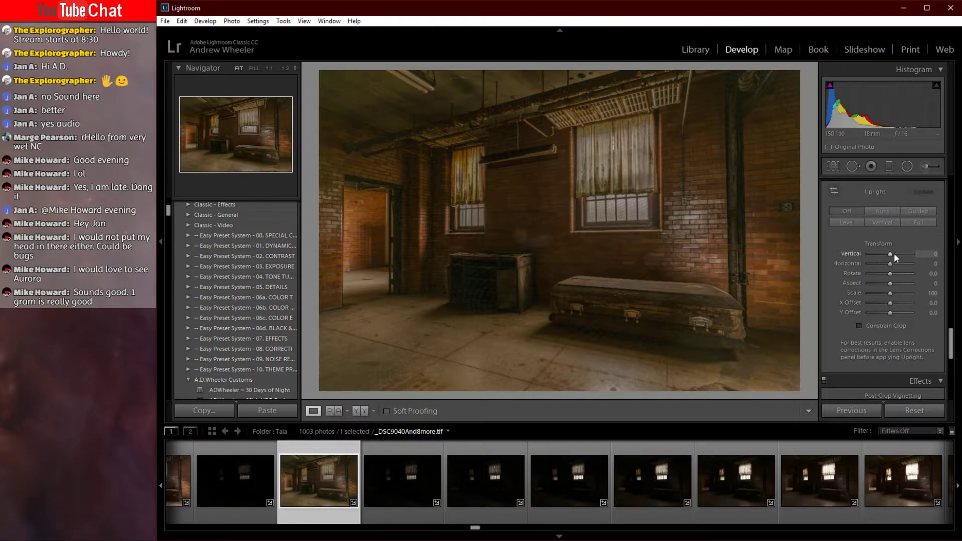
{"action": "scroll", "coordinate": [882, 251], "scroll_direction": "up", "scroll_amount": 10}
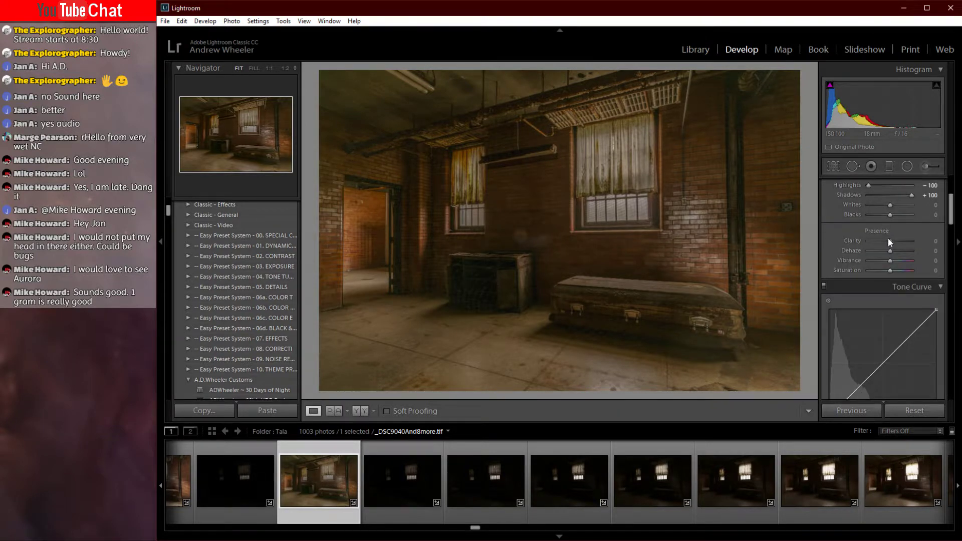
{"action": "scroll", "coordinate": [884, 261], "scroll_direction": "up", "scroll_amount": 3}
{"action": "scroll", "coordinate": [877, 268], "scroll_direction": "down", "scroll_amount": 2}
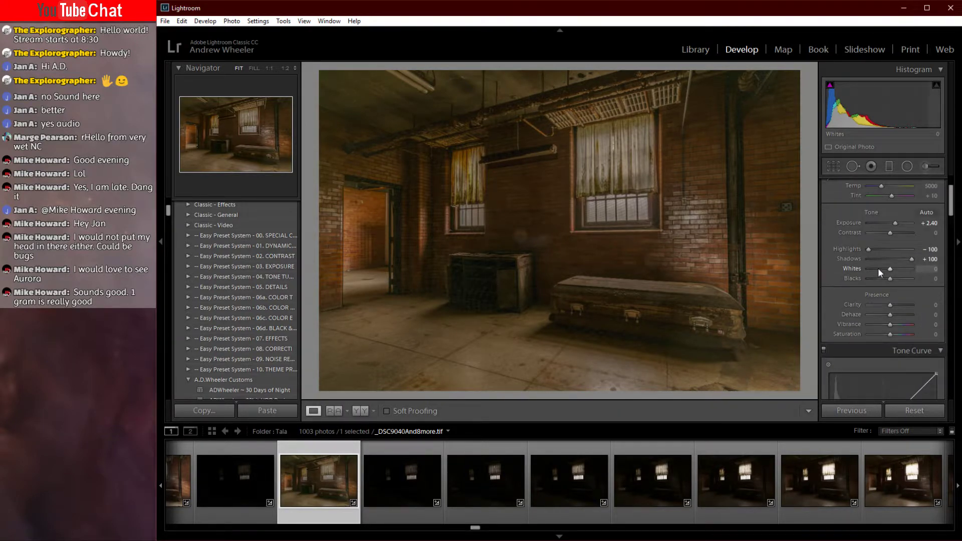
{"action": "left_click_drag", "start_coordinate": [886, 232], "coordinate": [910, 236]}
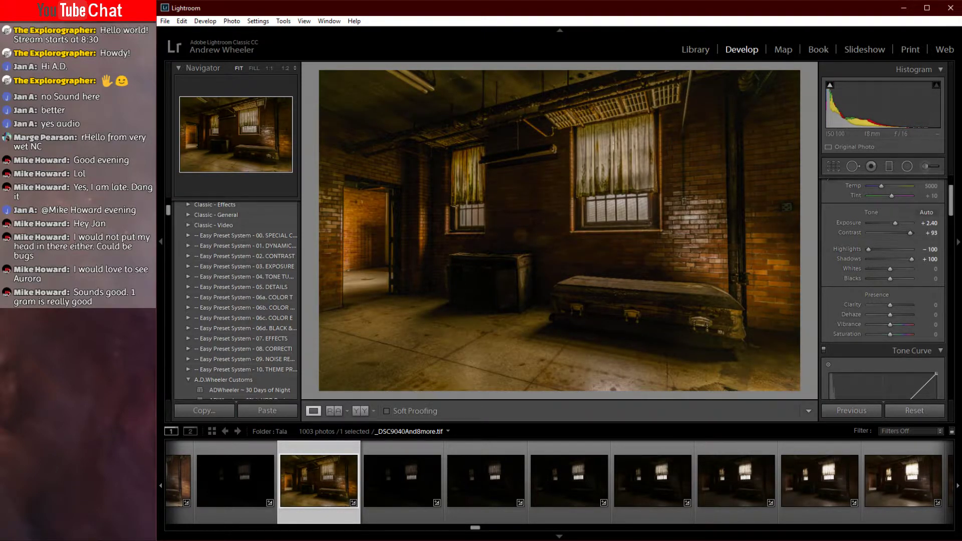
- Change the photo's white balance from As Shot to Auto and put the white balance selector away
{"action": "scroll", "coordinate": [852, 242], "scroll_direction": "up", "scroll_amount": 2}
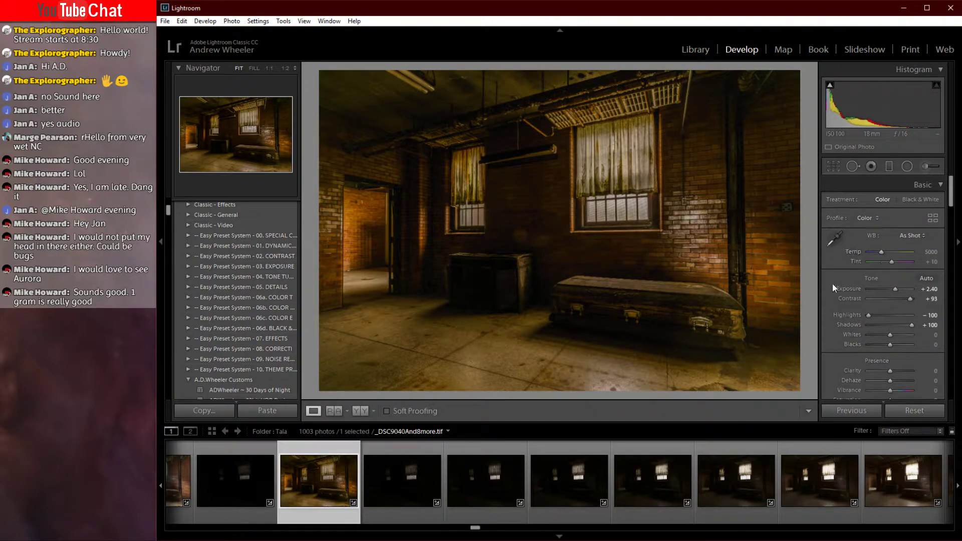
{"action": "left_click", "coordinate": [835, 238]}
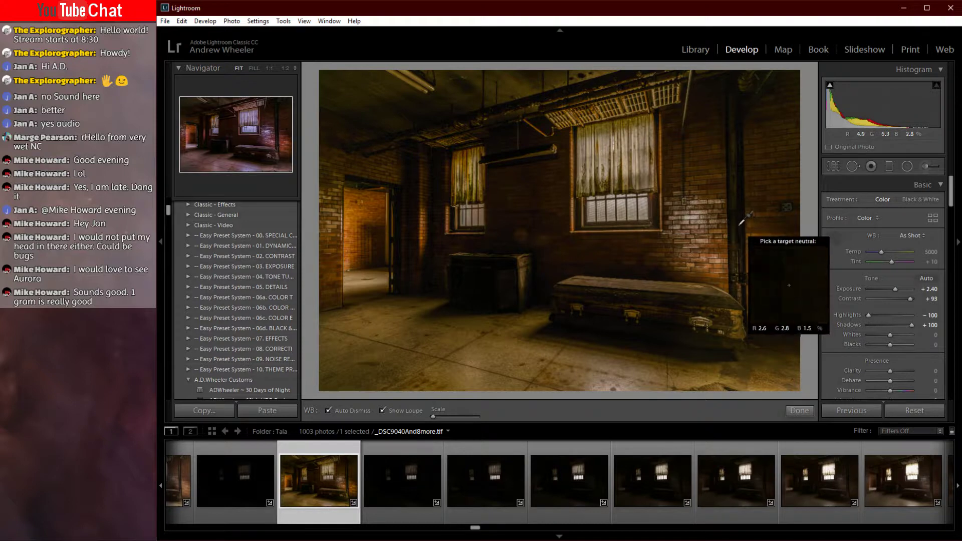
{"action": "left_click", "coordinate": [918, 236]}
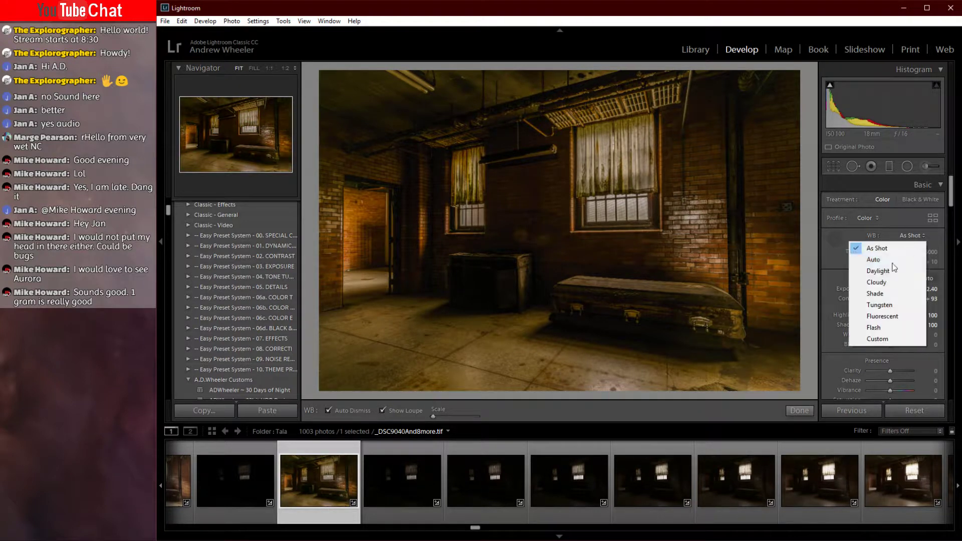
{"action": "left_click", "coordinate": [875, 257]}
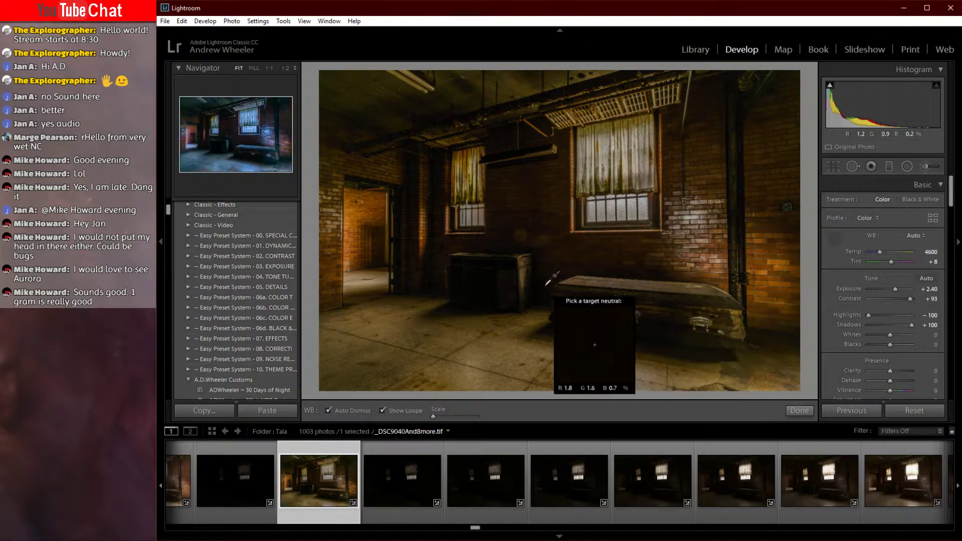
{"action": "left_click", "coordinate": [832, 241]}
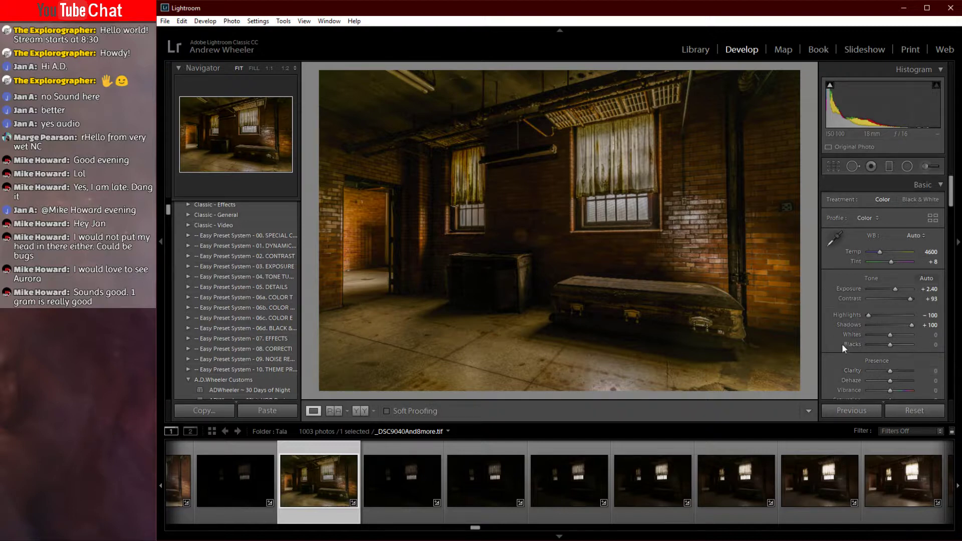
- Reduce the photo's Saturation to -31
{"action": "scroll", "coordinate": [841, 344], "scroll_direction": "down", "scroll_amount": 2}
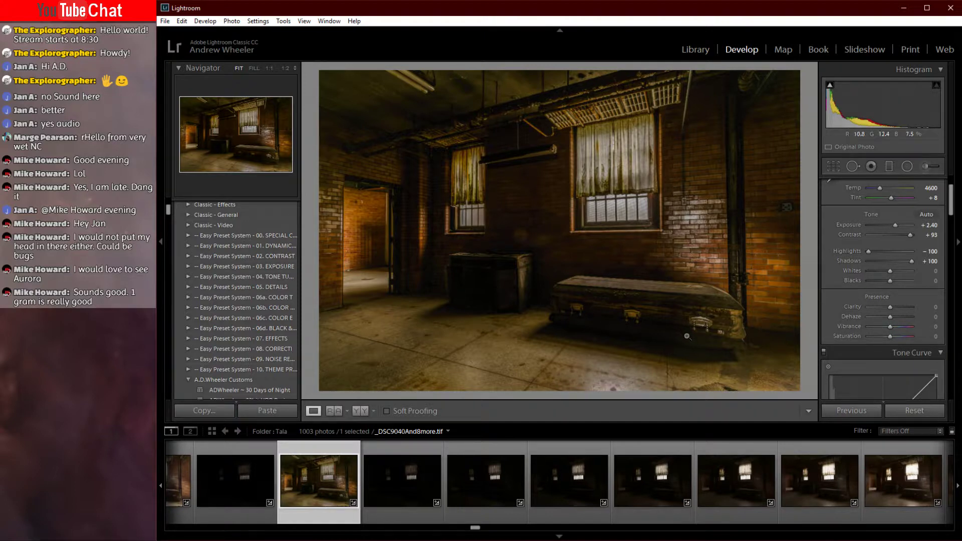
{"action": "left_click_drag", "start_coordinate": [887, 337], "coordinate": [883, 337]}
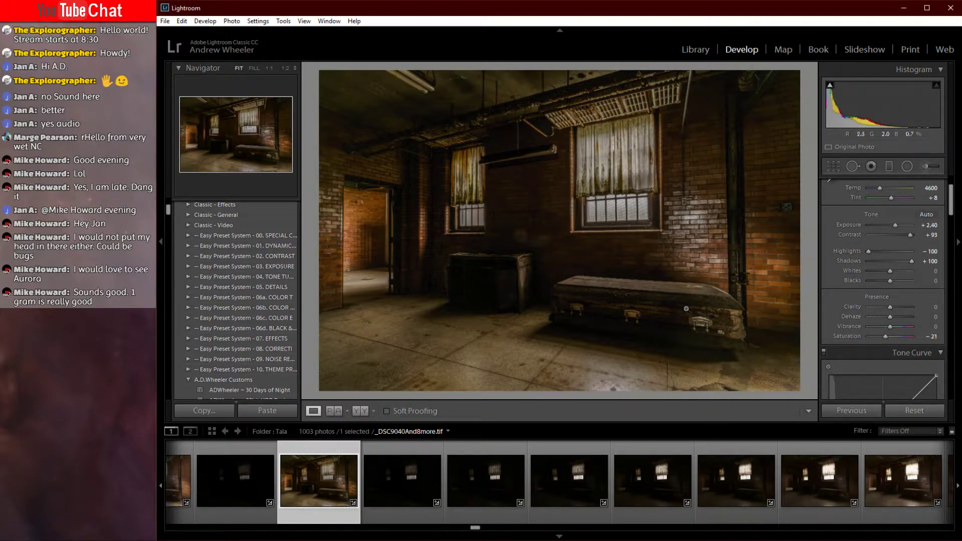
{"action": "mouse_move", "coordinate": [886, 336]}
{"action": "left_mouse_down"}
{"action": "mouse_move", "coordinate": [894, 338]}
{"action": "mouse_move", "coordinate": [883, 339]}
{"action": "left_mouse_up"}
- Send the toned HDR to Luminar 2018 as a copy with Lightroom adjustments
{"action": "right_click", "coordinate": [509, 180]}
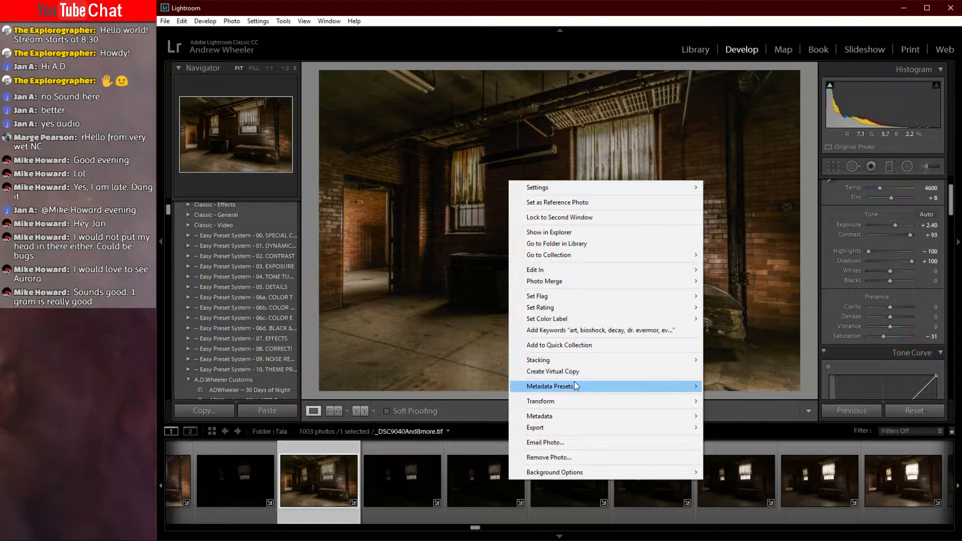
{"action": "mouse_move", "coordinate": [575, 427]}
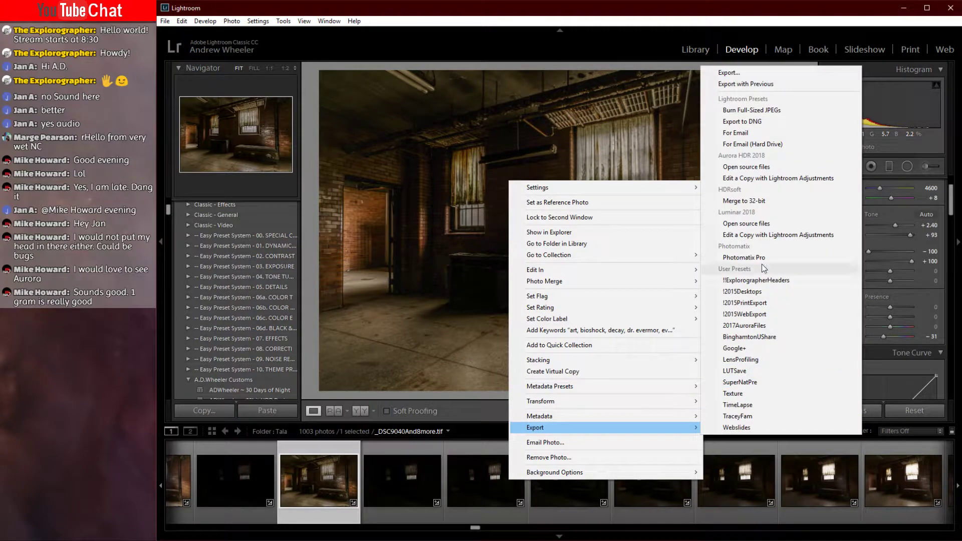
{"action": "left_click", "coordinate": [775, 234]}
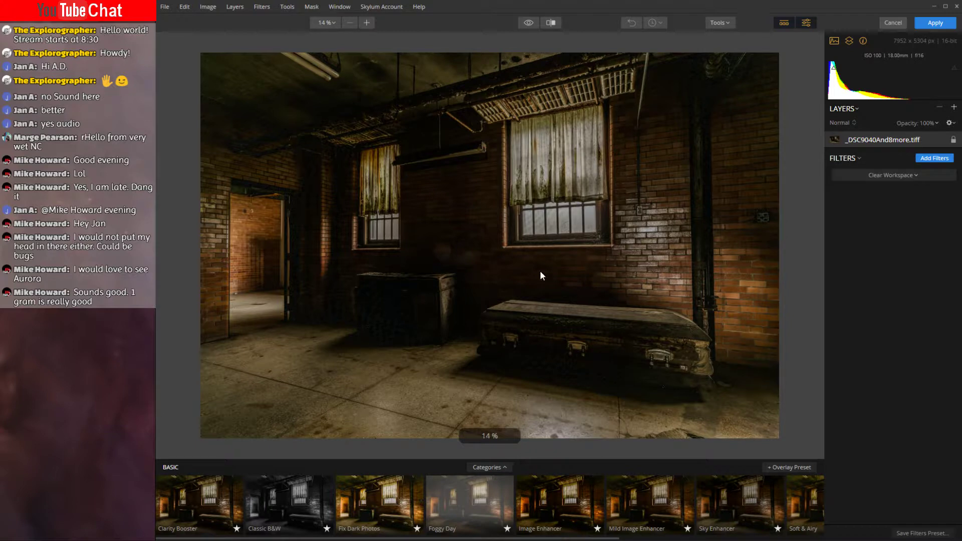
- Preview the Classic B&W preset and switch to the Analog FX preset category
{"action": "left_click", "coordinate": [270, 511]}
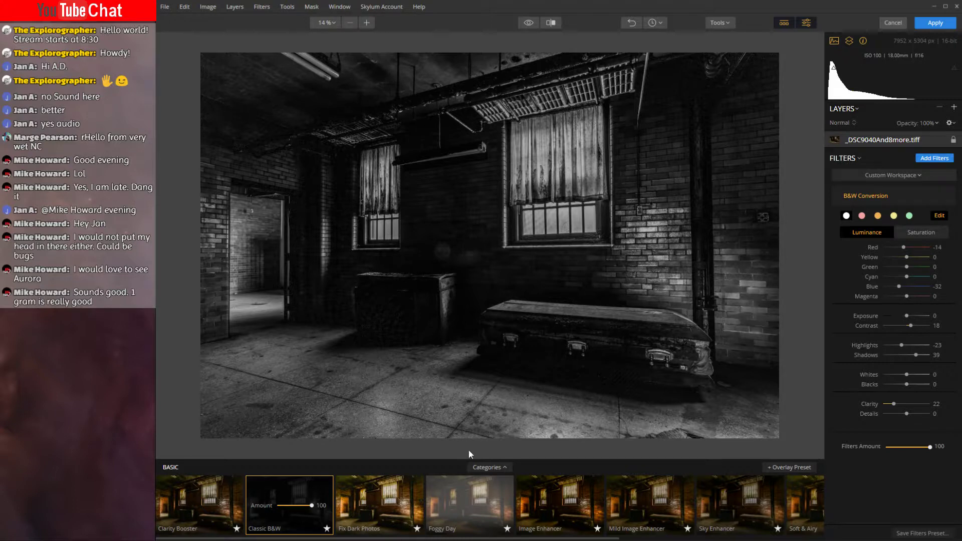
{"action": "left_click", "coordinate": [479, 469]}
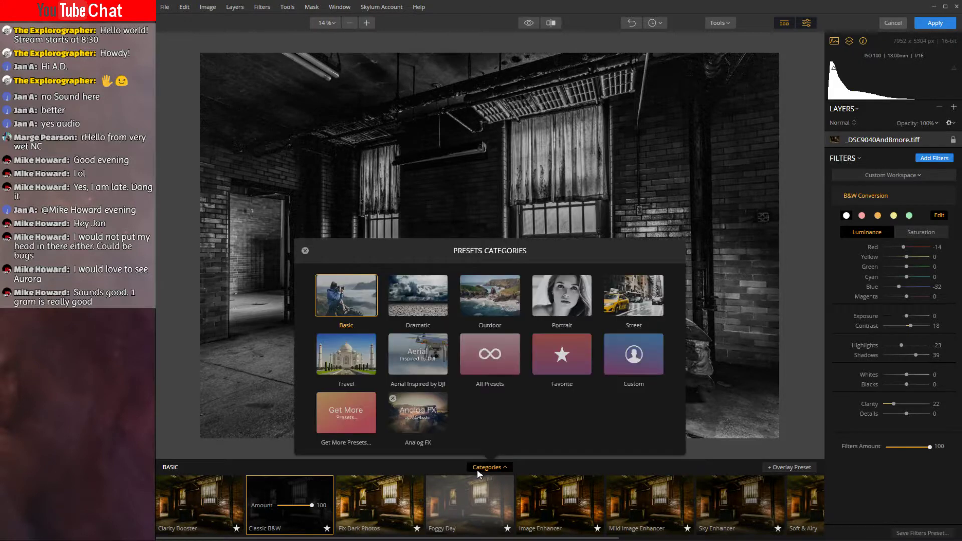
{"action": "left_click", "coordinate": [446, 444]}
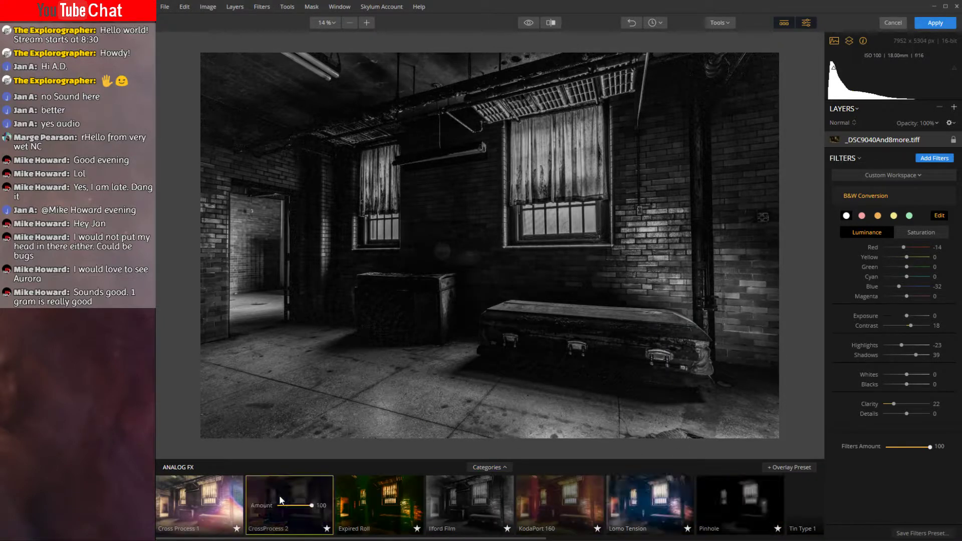
- Try the CrossProcess 2, Cross Process 1 and Ilford Film presets on the photo
{"action": "left_click", "coordinate": [294, 510]}
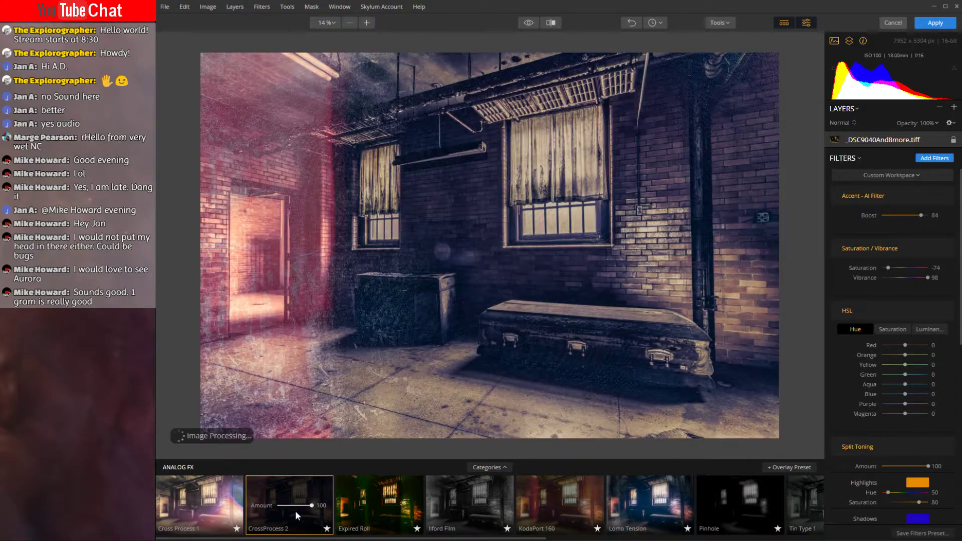
{"action": "left_click", "coordinate": [229, 514]}
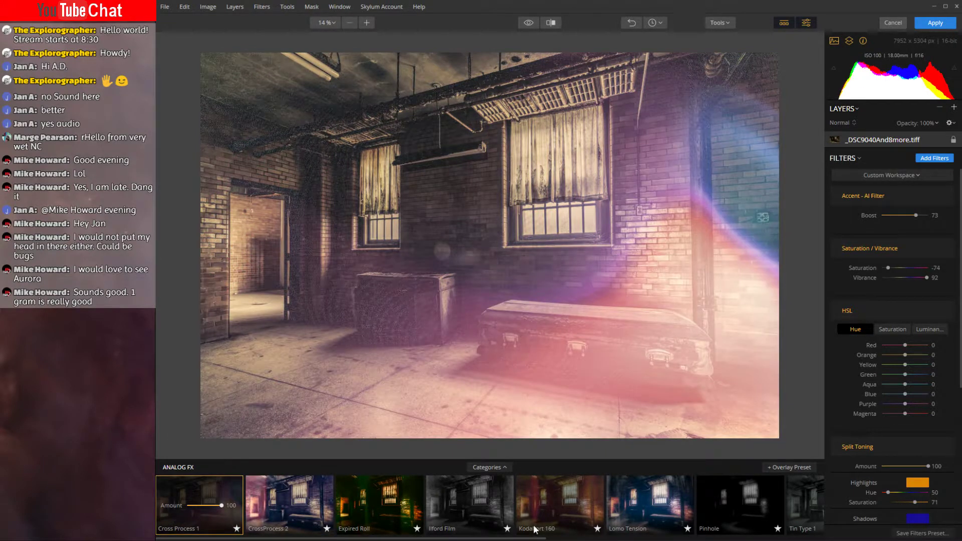
{"action": "left_click", "coordinate": [483, 502]}
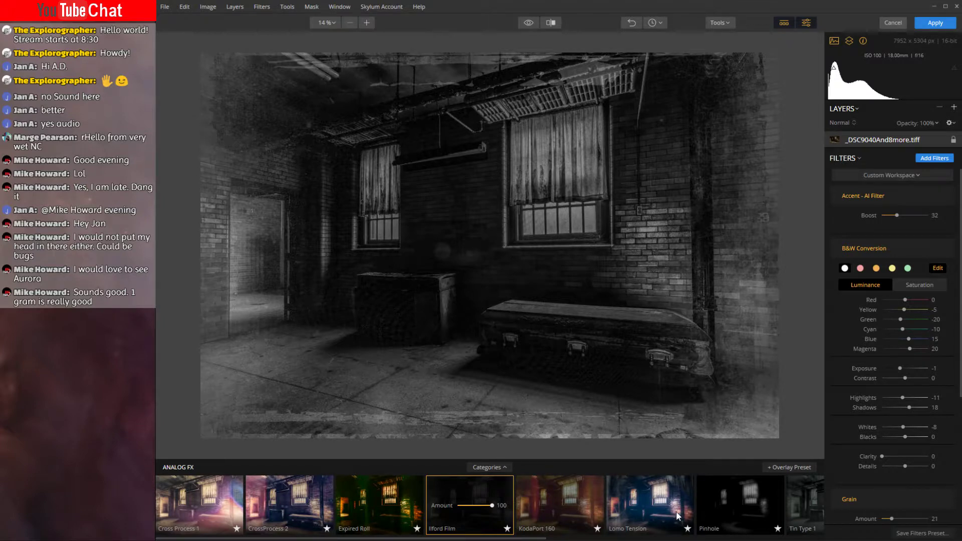
- Apply the Lomo Tension preset and turn off its Texture Overlay filter
{"action": "left_click", "coordinate": [674, 512]}
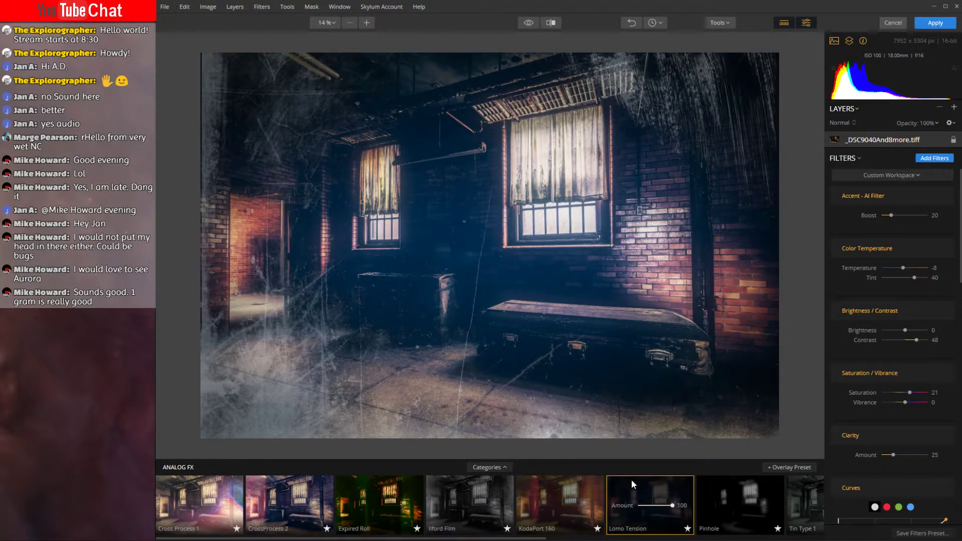
{"action": "scroll", "coordinate": [928, 316], "scroll_direction": "down", "scroll_amount": 5}
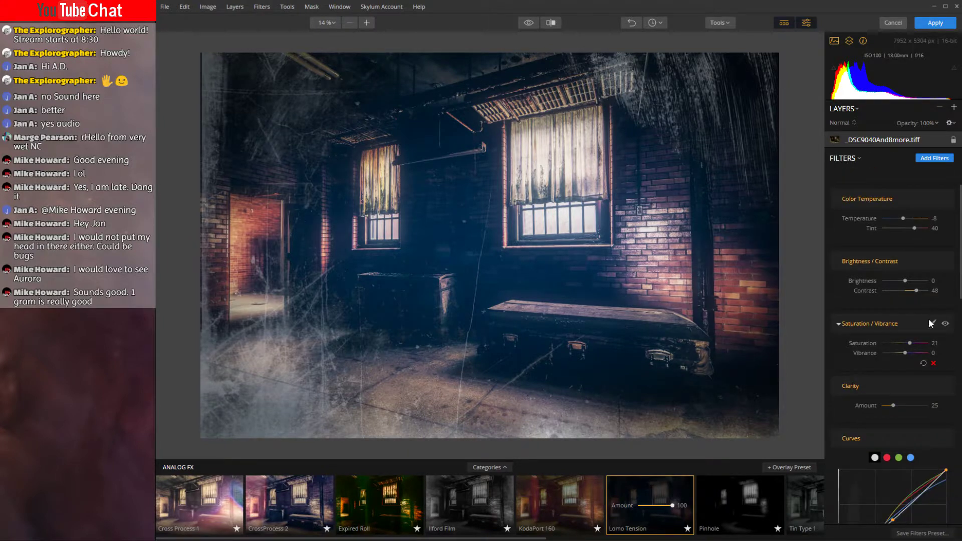
{"action": "scroll", "coordinate": [855, 339], "scroll_direction": "down", "scroll_amount": 15}
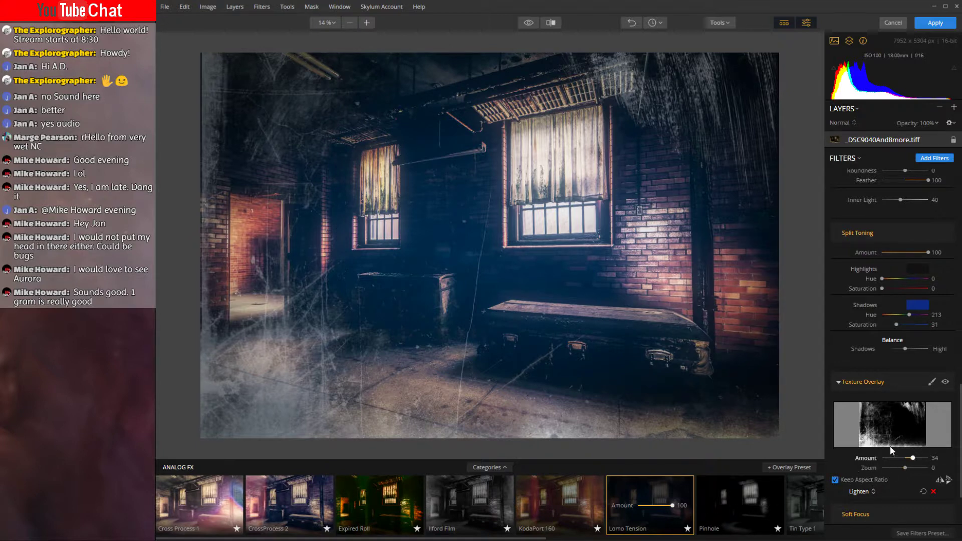
{"action": "left_click", "coordinate": [945, 382]}
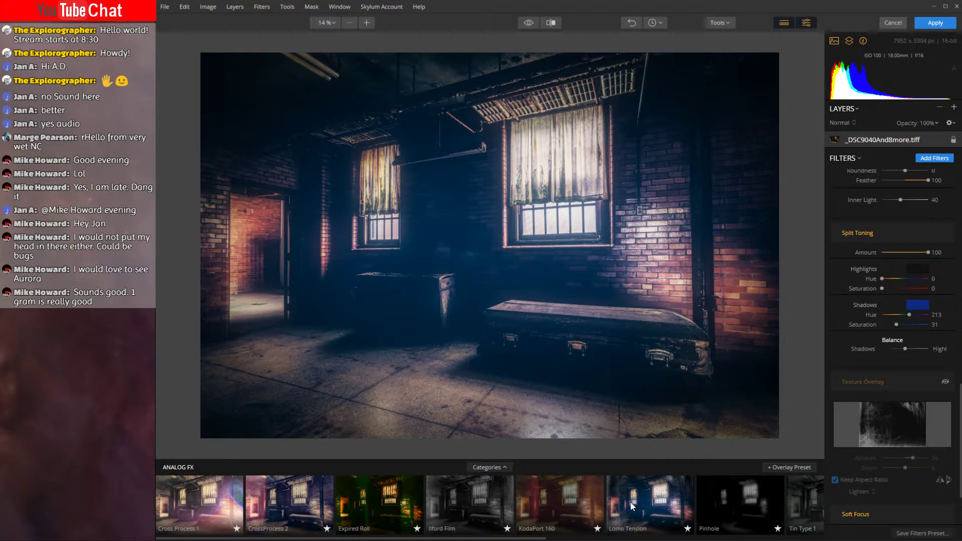
- Set the overall Filters Amount to 79 and apply the edit back to Lightroom
{"action": "scroll", "coordinate": [898, 470], "scroll_direction": "down", "scroll_amount": 2}
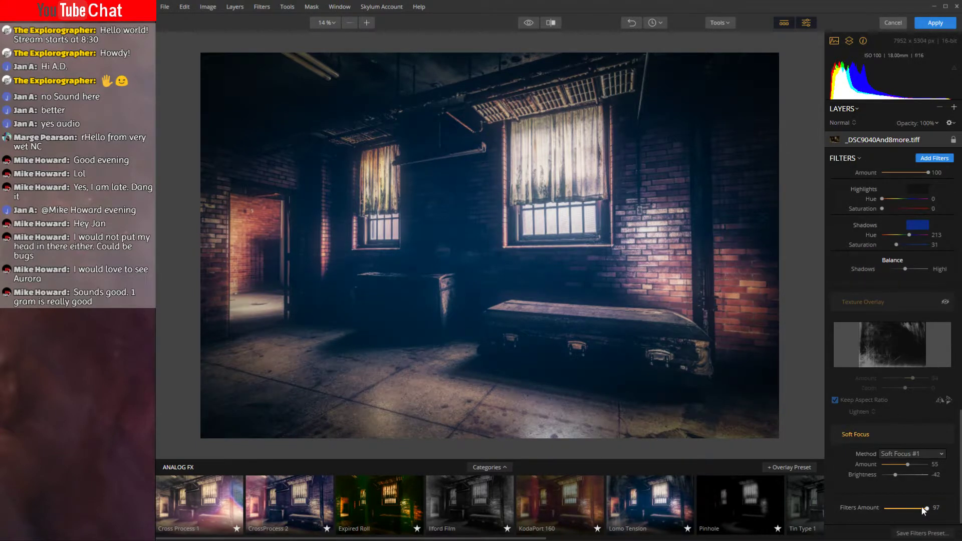
{"action": "mouse_move", "coordinate": [925, 510]}
{"action": "left_mouse_down"}
{"action": "mouse_move", "coordinate": [909, 512]}
{"action": "mouse_move", "coordinate": [918, 510]}
{"action": "left_mouse_up"}
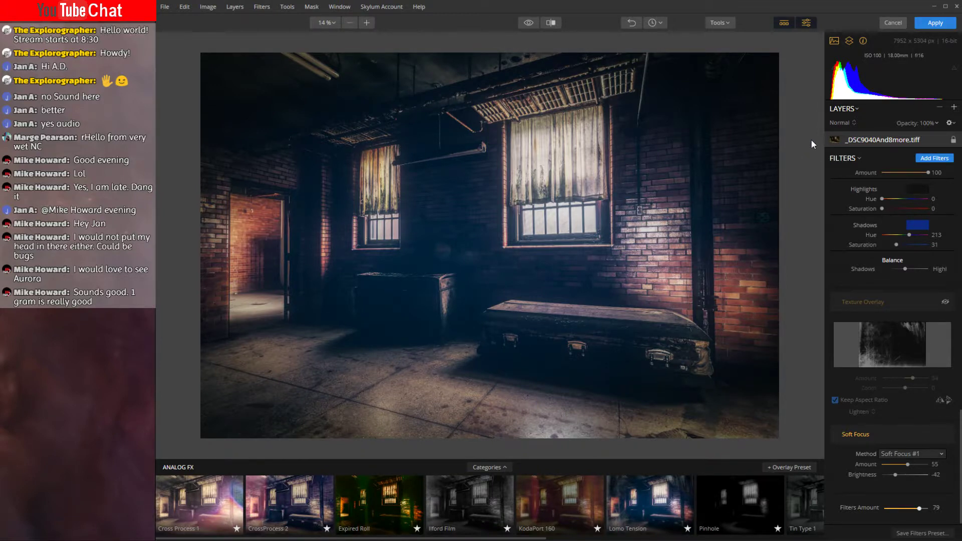
{"action": "left_click", "coordinate": [935, 23]}
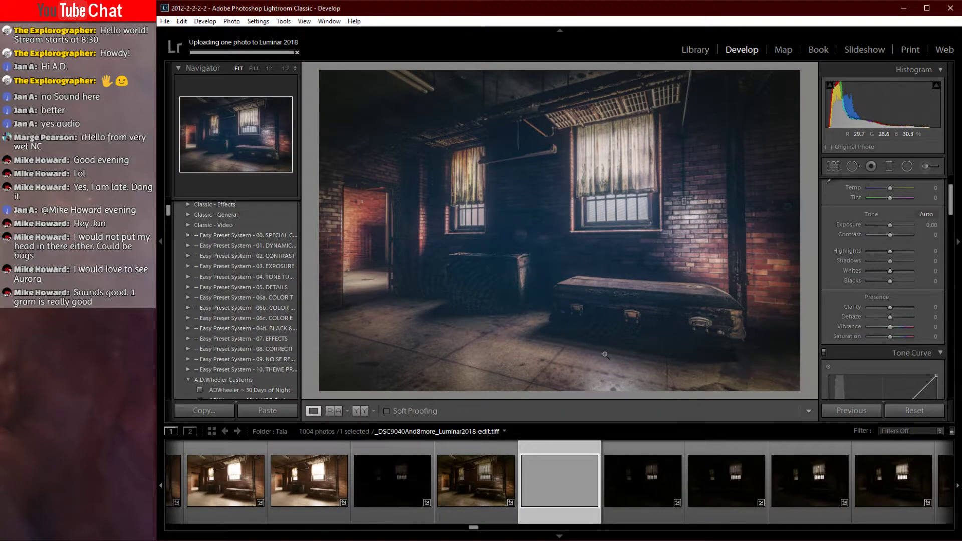
- Give the returned Luminar edit a five-star rating and a green color label
{"action": "key", "text": "5"}
{"action": "key", "text": "8"}
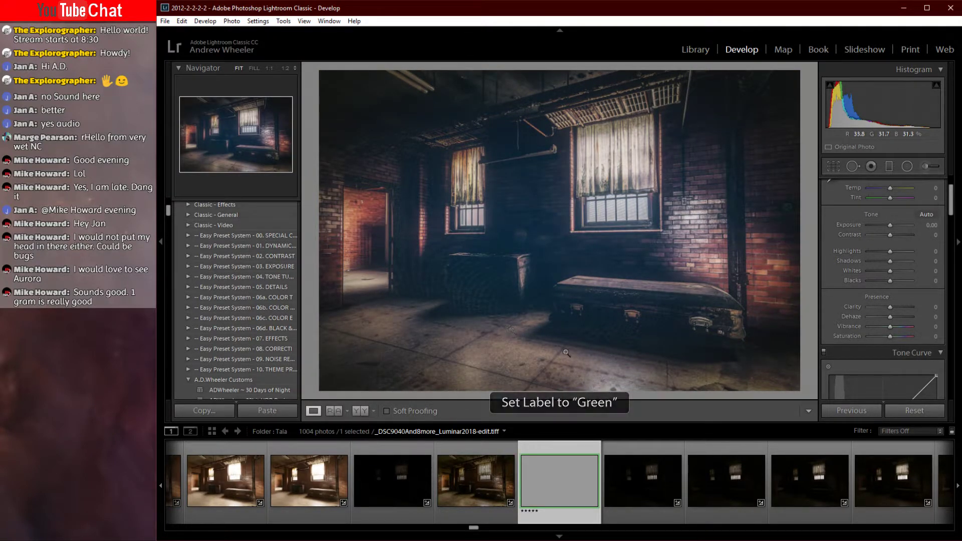
- View the dark source exposures in the filmstrip beside the finished Luminar edit
{"action": "scroll", "coordinate": [702, 476], "scroll_direction": "down", "scroll_amount": 3}
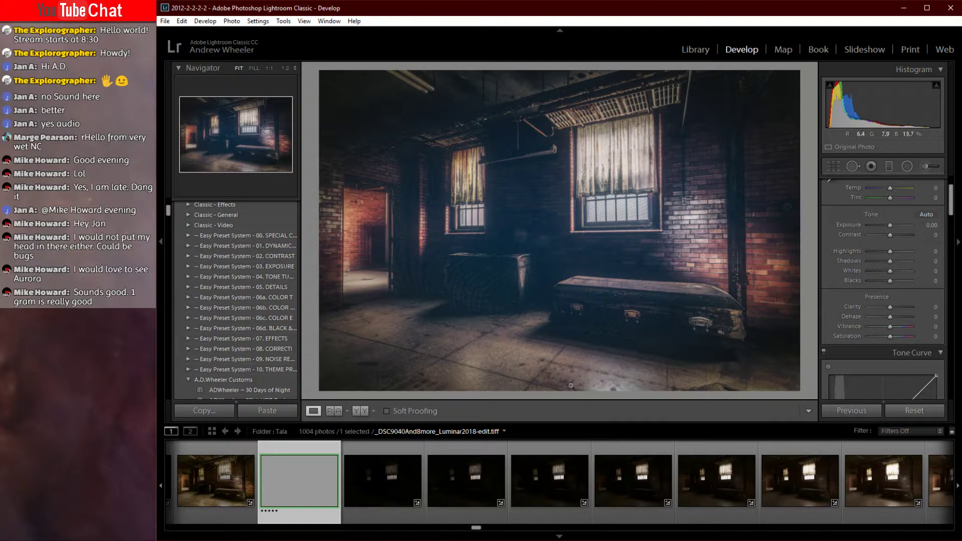
{"action": "scroll", "coordinate": [605, 479], "scroll_direction": "down", "scroll_amount": 2}
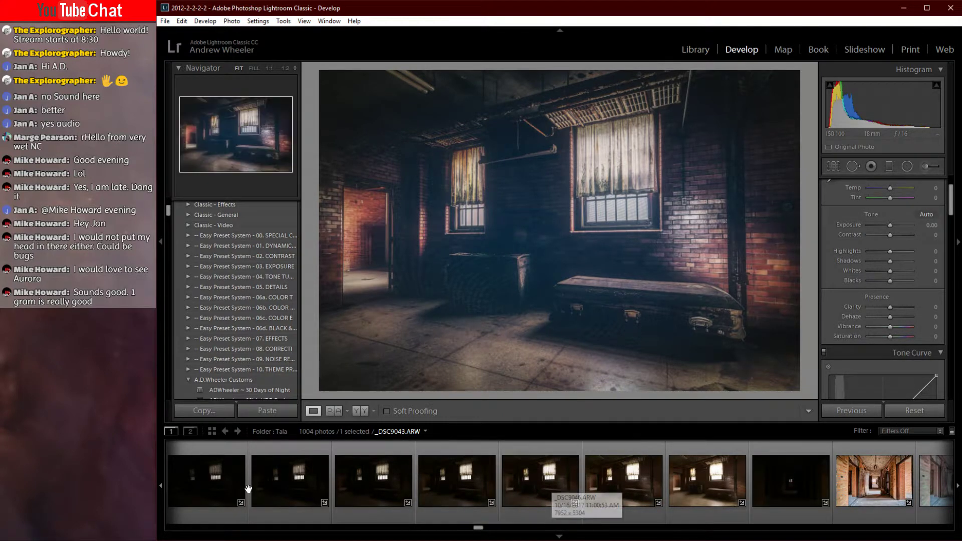
{"action": "left_click", "coordinate": [217, 488]}
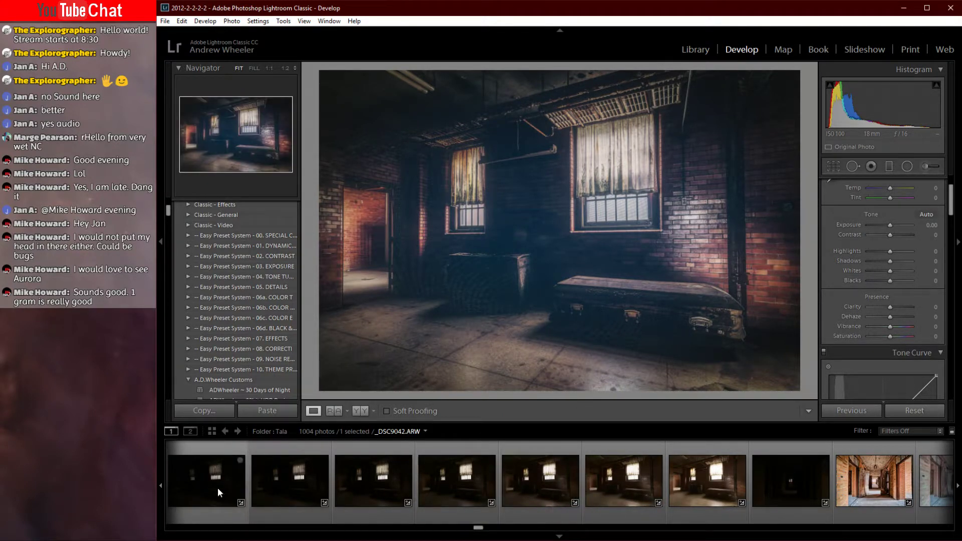
{"action": "left_click", "coordinate": [315, 479]}
{"action": "scroll", "coordinate": [381, 481], "scroll_direction": "up", "scroll_amount": 3}
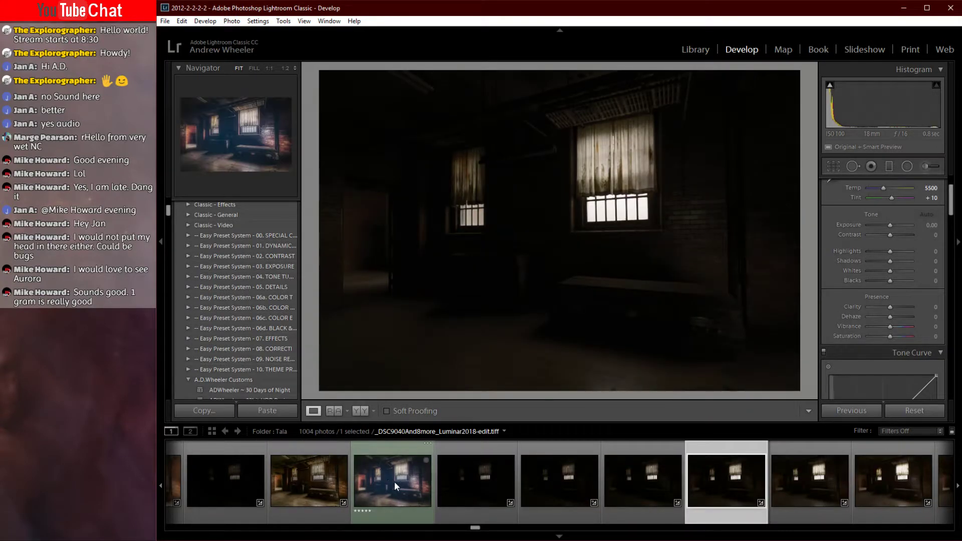
- Inspect the toned HDR merge at full magnification around the wooden box, then return to the whole-image view
{"action": "left_click", "coordinate": [303, 465]}
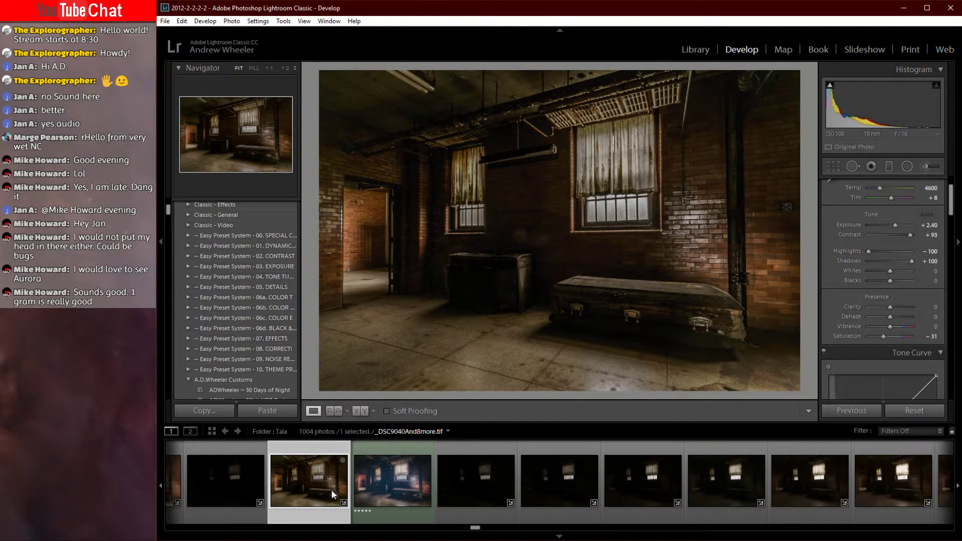
{"action": "left_click", "coordinate": [528, 294]}
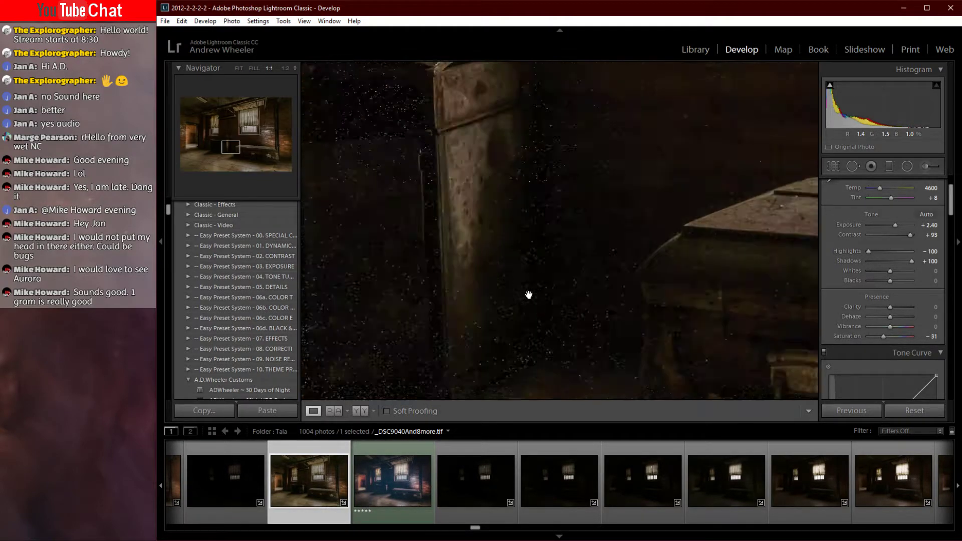
{"action": "left_click", "coordinate": [519, 296]}
- Review the individual source exposures of the bracket in sequence, from the darkest frame toward the brighter ones
{"action": "left_click", "coordinate": [232, 511]}
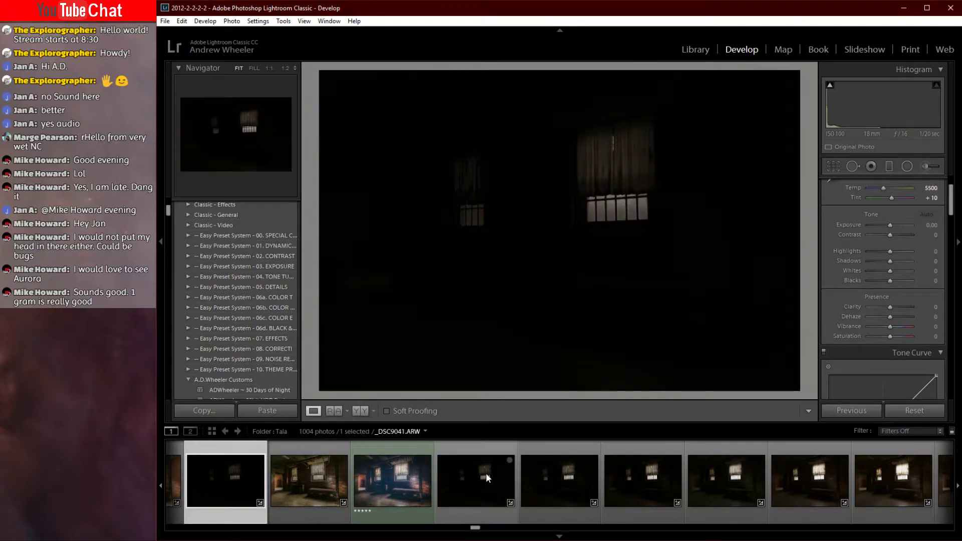
{"action": "left_click", "coordinate": [486, 474]}
{"action": "left_click", "coordinate": [551, 486]}
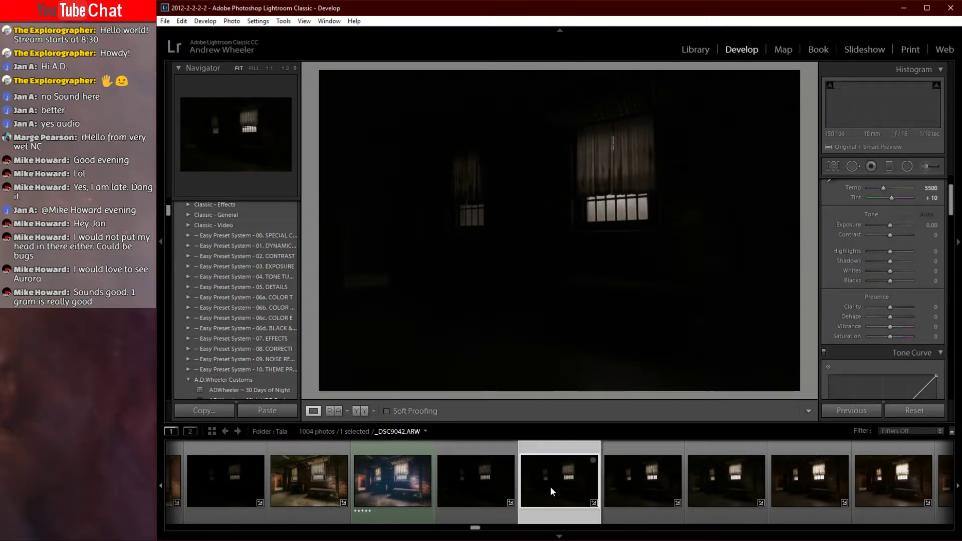
{"action": "left_click", "coordinate": [655, 482]}
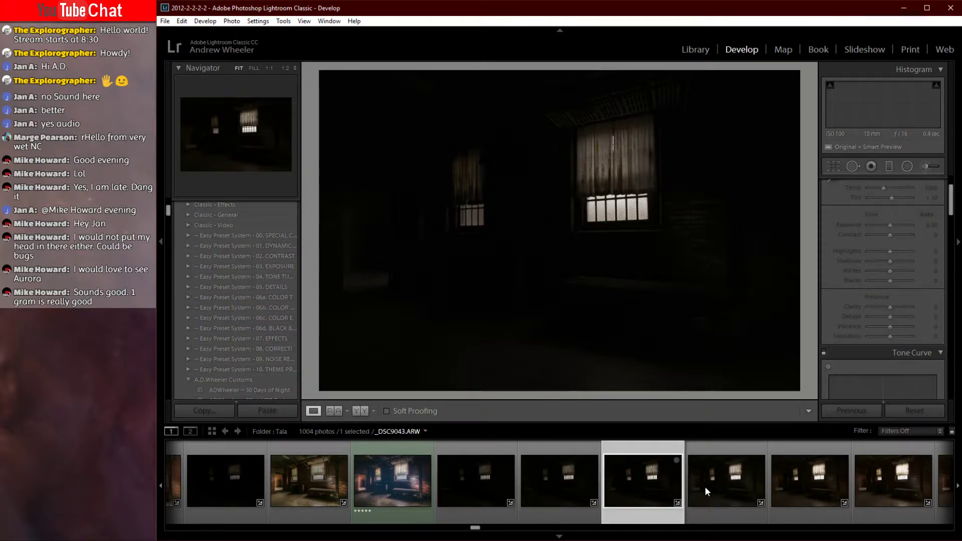
{"action": "left_click", "coordinate": [792, 485]}
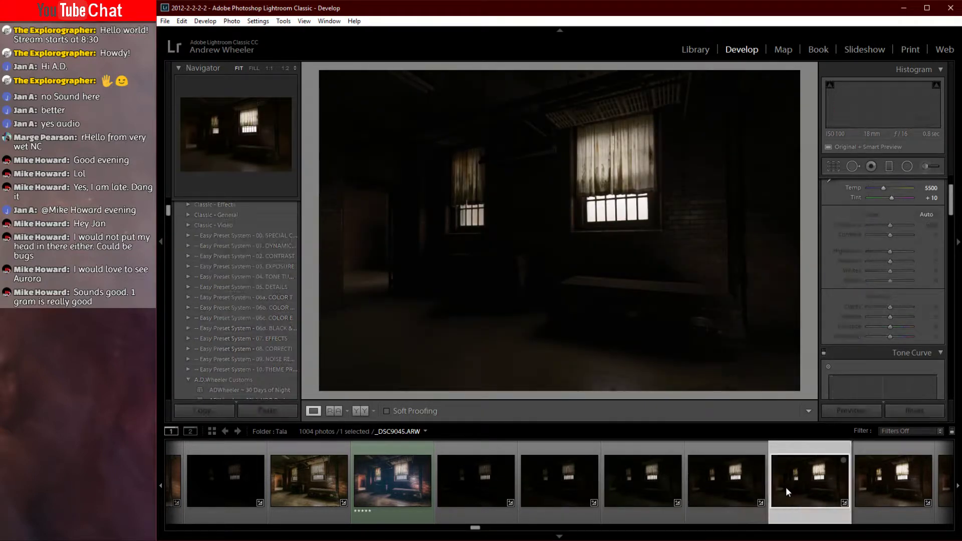
{"action": "left_click", "coordinate": [880, 480]}
- Return to the darkest source exposures next to the HDR merge and look through the neighbouring photos
{"action": "scroll", "coordinate": [885, 481], "scroll_direction": "up", "scroll_amount": 3}
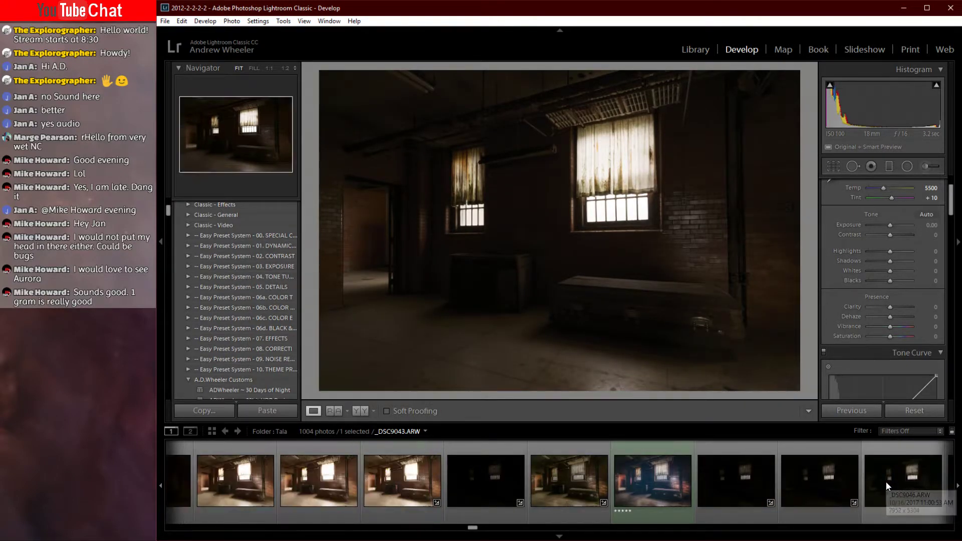
{"action": "left_click", "coordinate": [742, 489]}
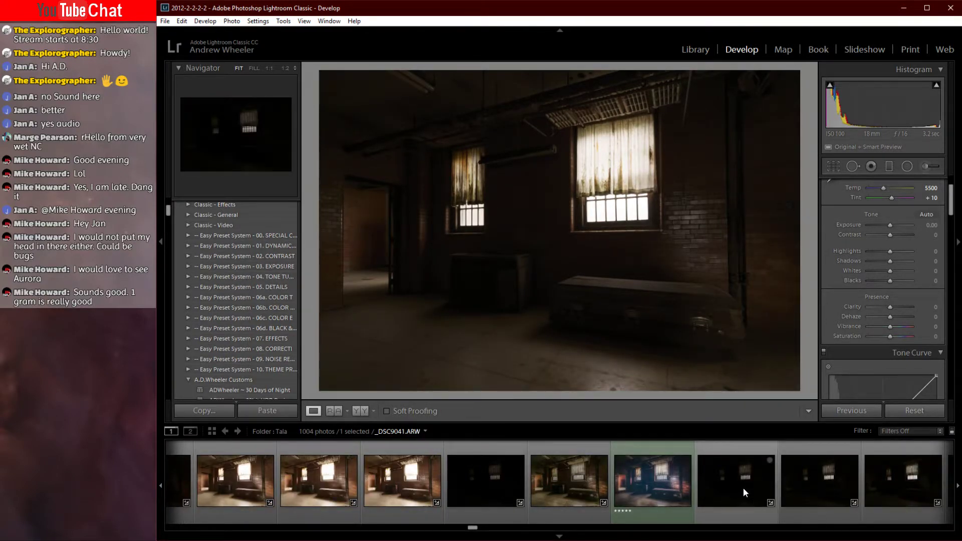
{"action": "left_click", "coordinate": [743, 488]}
{"action": "scroll", "coordinate": [829, 481], "scroll_direction": "up", "scroll_amount": 3}
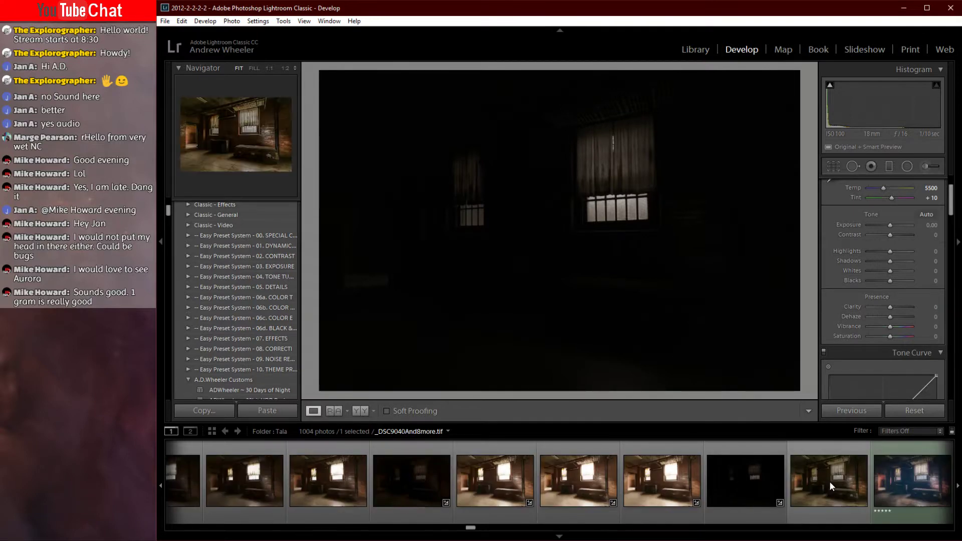
- Compare the brighter source exposures, including the brightest frame of the bracket, with a darker one
{"action": "scroll", "coordinate": [828, 482], "scroll_direction": "down", "scroll_amount": 9}
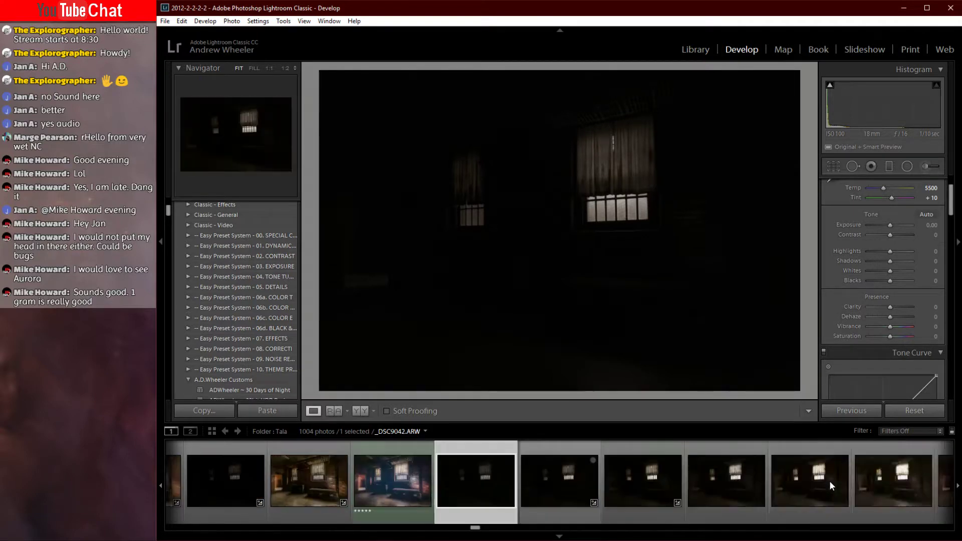
{"action": "left_click", "coordinate": [701, 487]}
{"action": "left_click", "coordinate": [627, 480]}
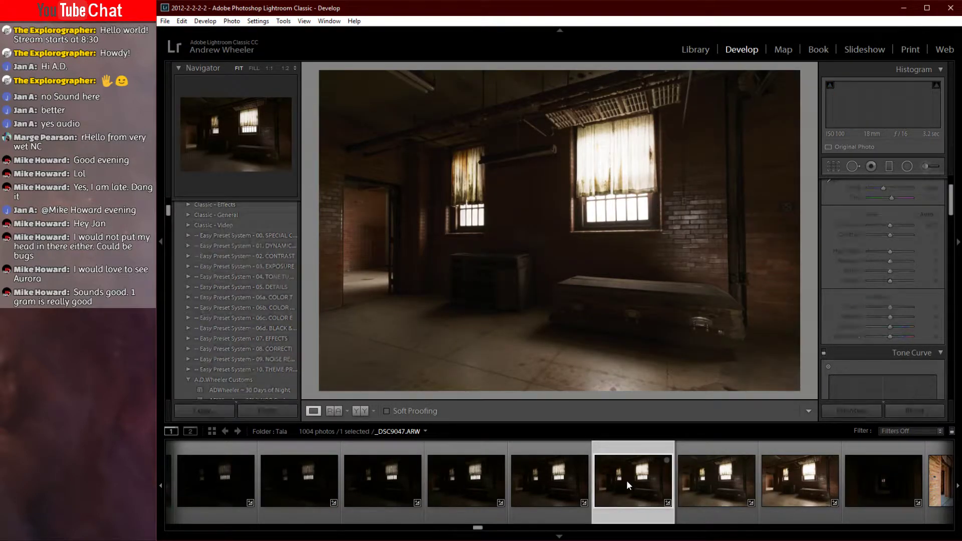
{"action": "key", "text": "Left"}
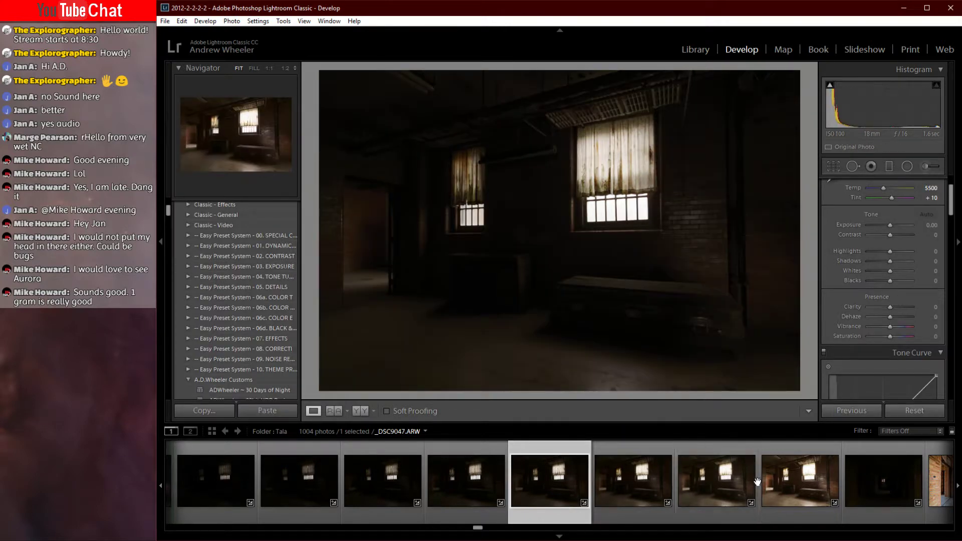
{"action": "left_click", "coordinate": [800, 481]}
{"action": "left_click", "coordinate": [410, 473]}
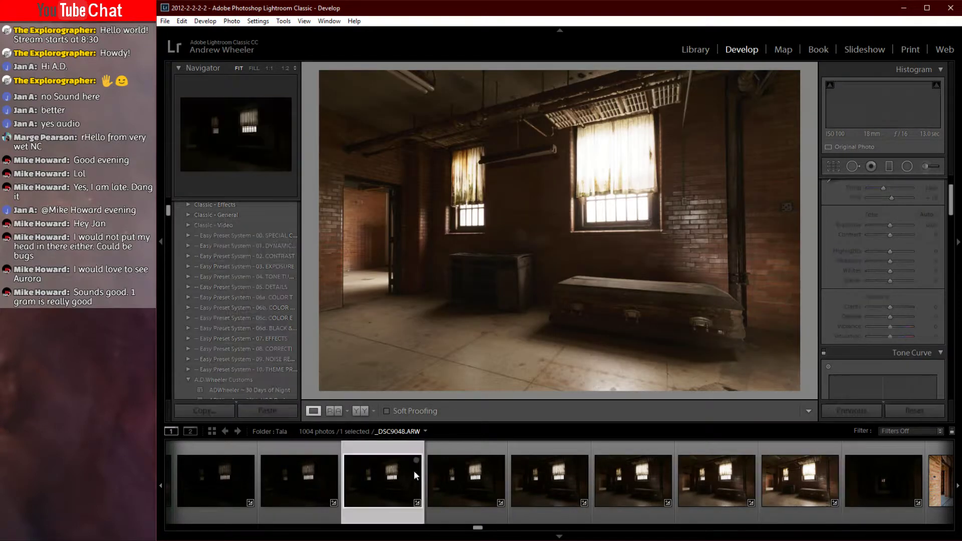